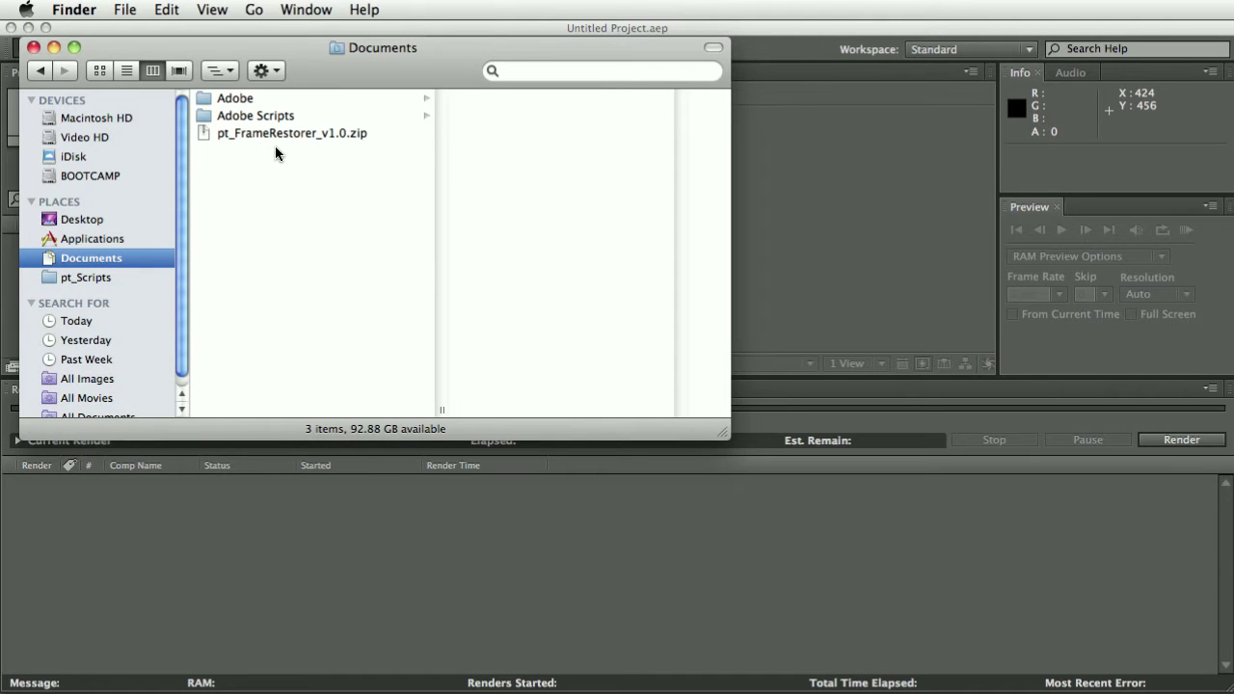
- Extract pt_FrameRestorer_v1.0.zip and select pt_FrameRestorer.jsxbin to place in the ScriptUI Panels folder
left_click(275, 134)
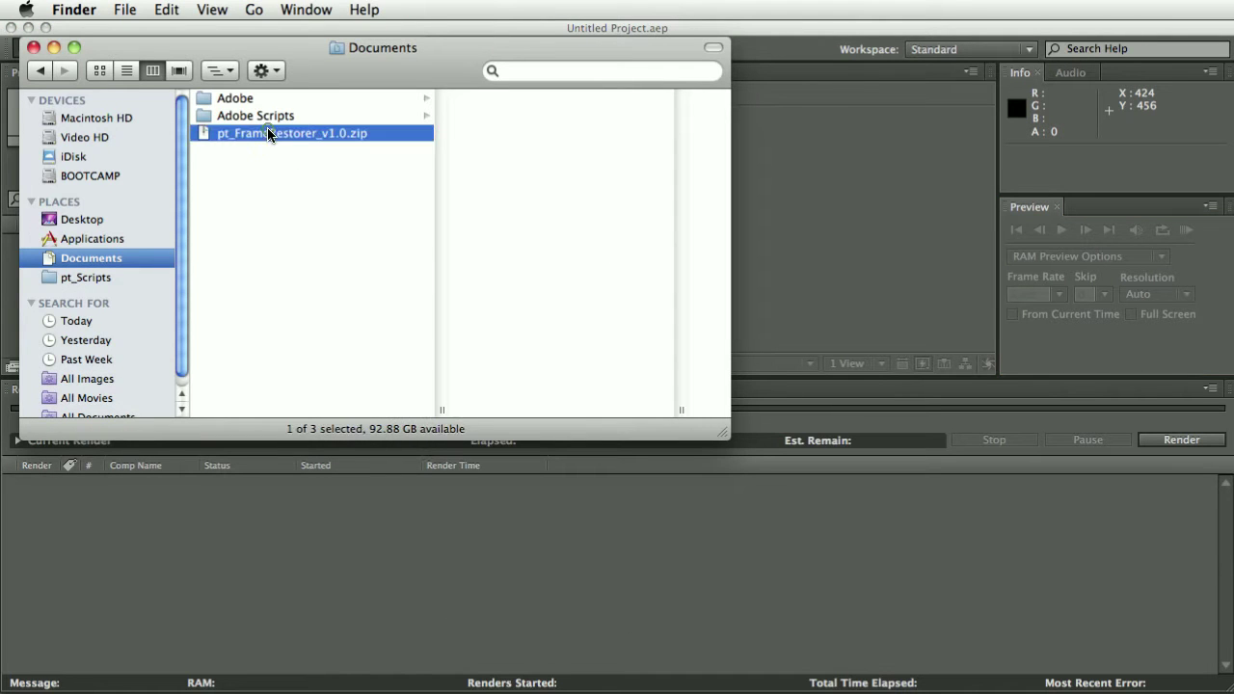
double_click(272, 132)
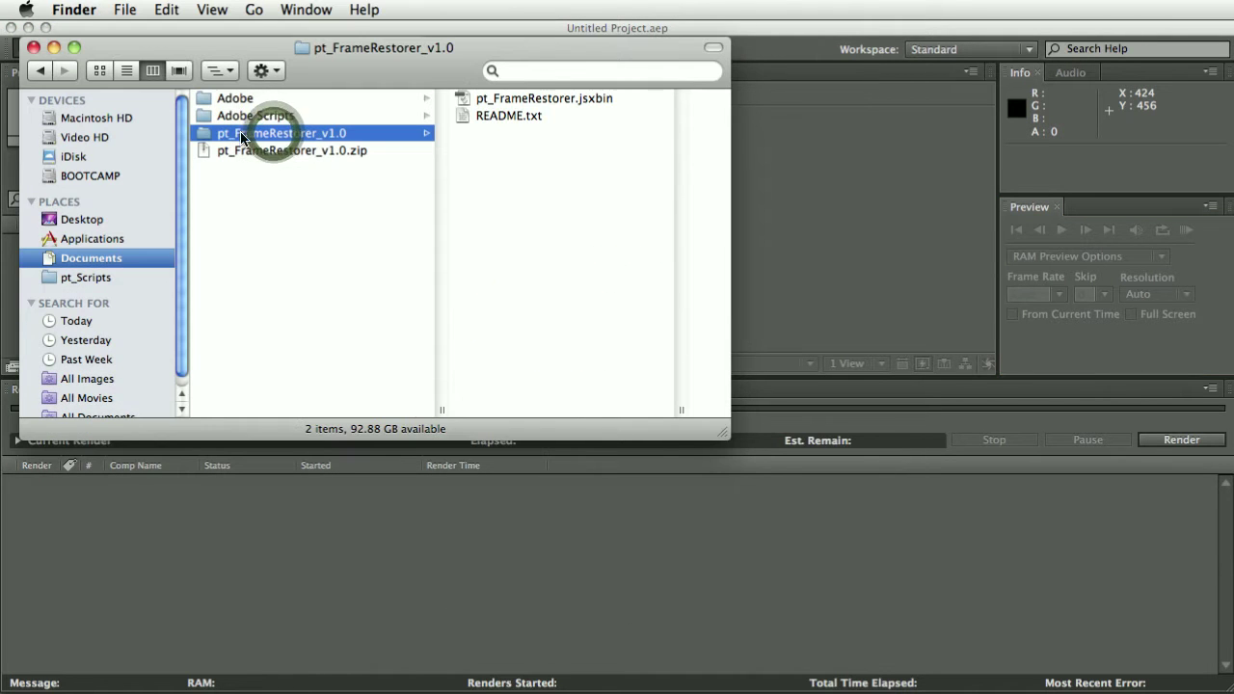
left_click(531, 98)
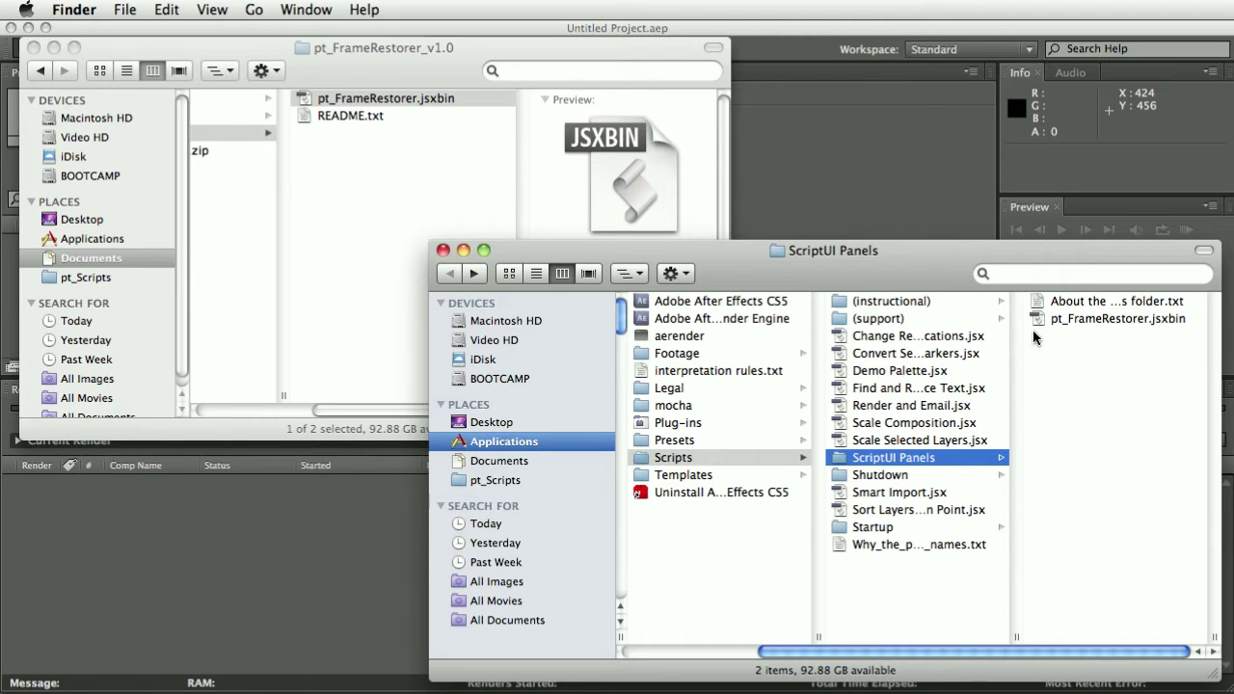
- Open pt_FrameRestorer.jsxbin from the Window menu and dock it as a tab beside Preview
left_click(838, 185)
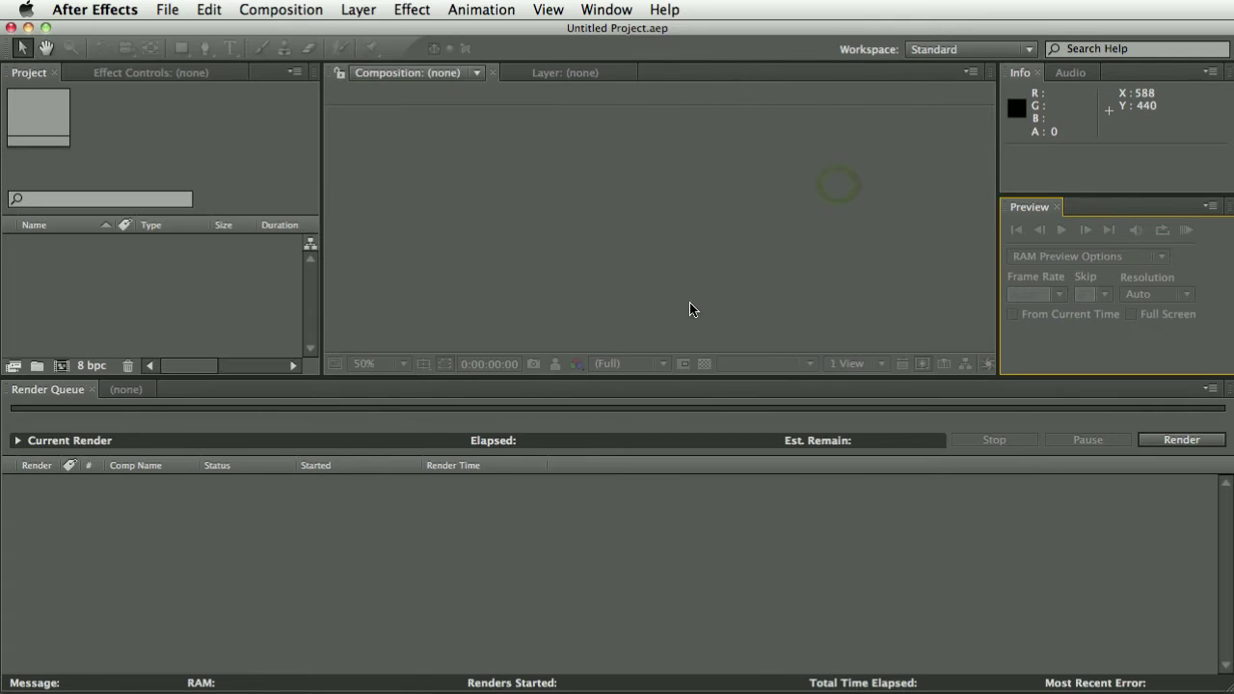
left_click(596, 10)
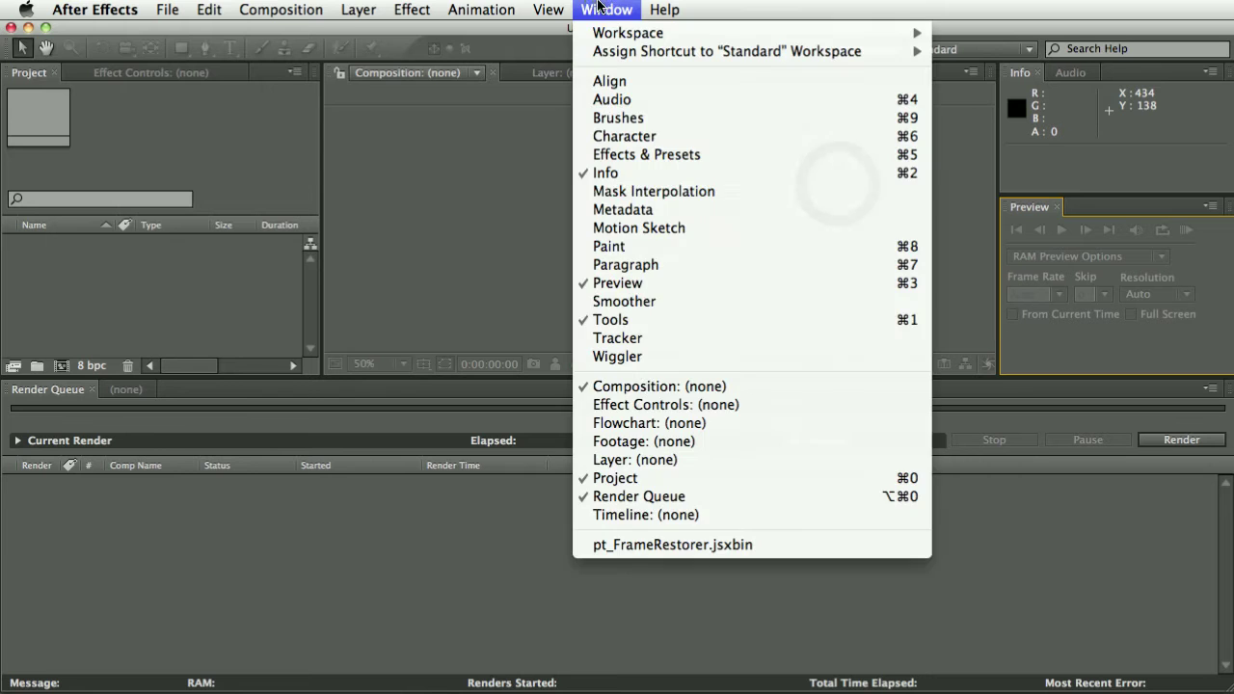
left_click(725, 545)
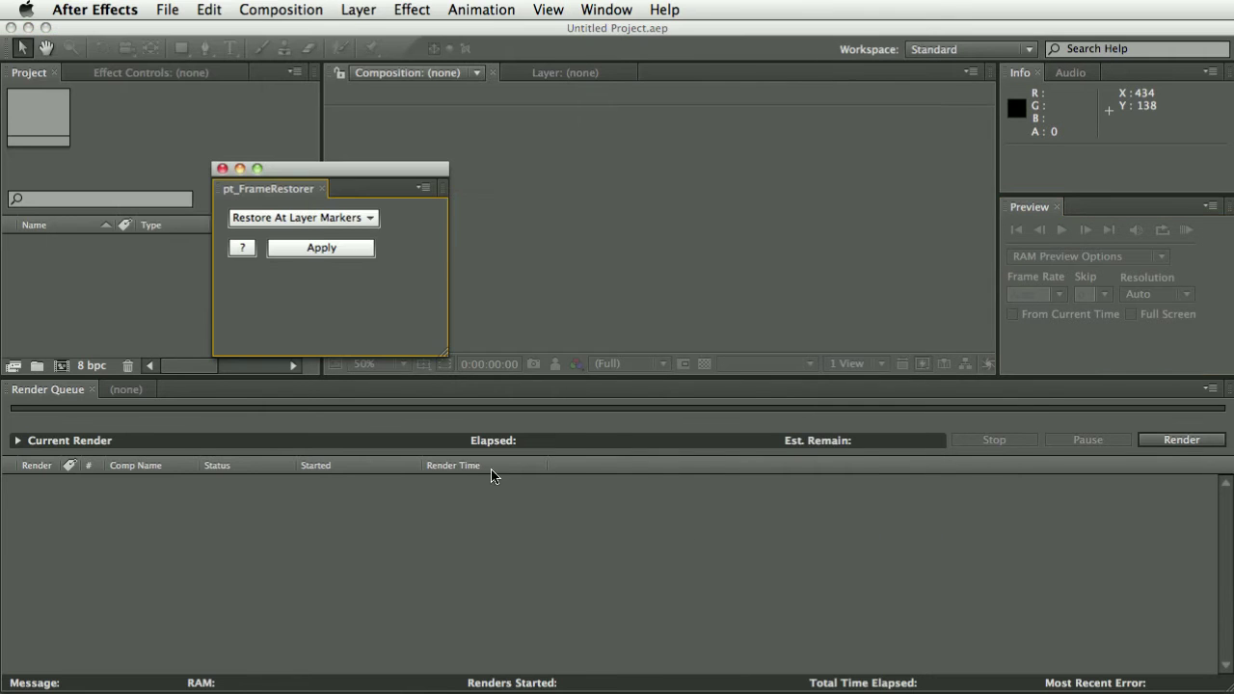
left_click_drag(275, 175, 1099, 289)
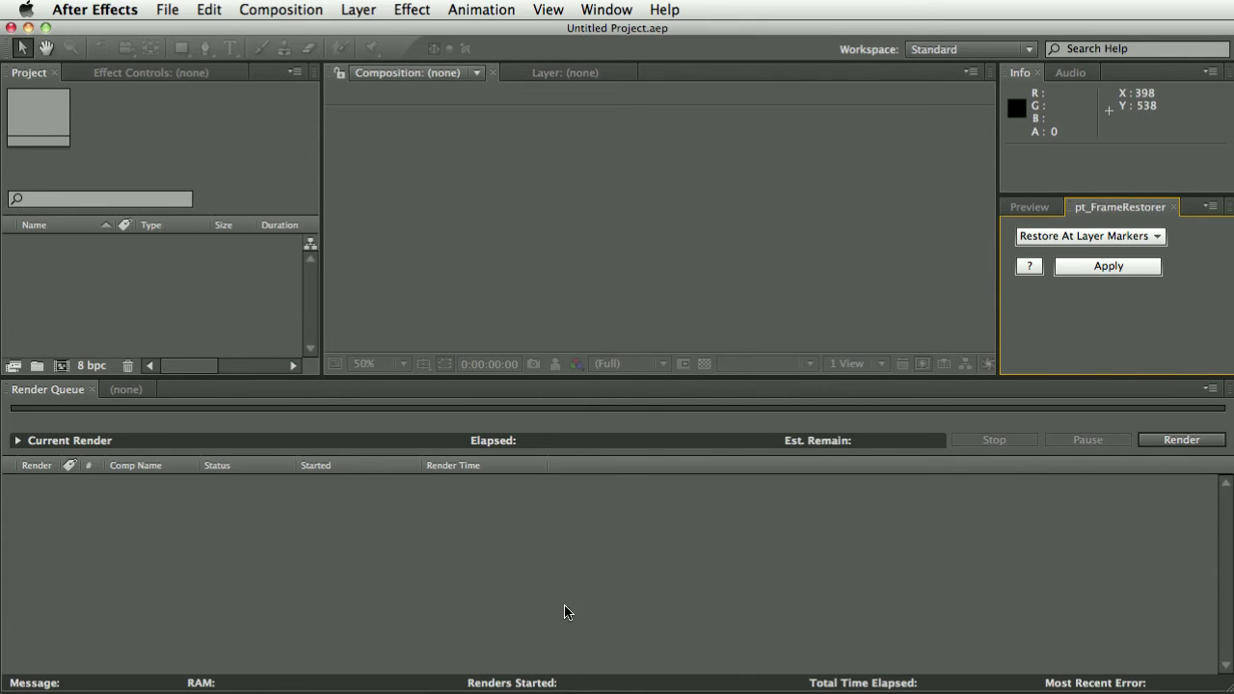
- Create a new Comp 1 containing a white solid layer
key("super+n")
key("Return")
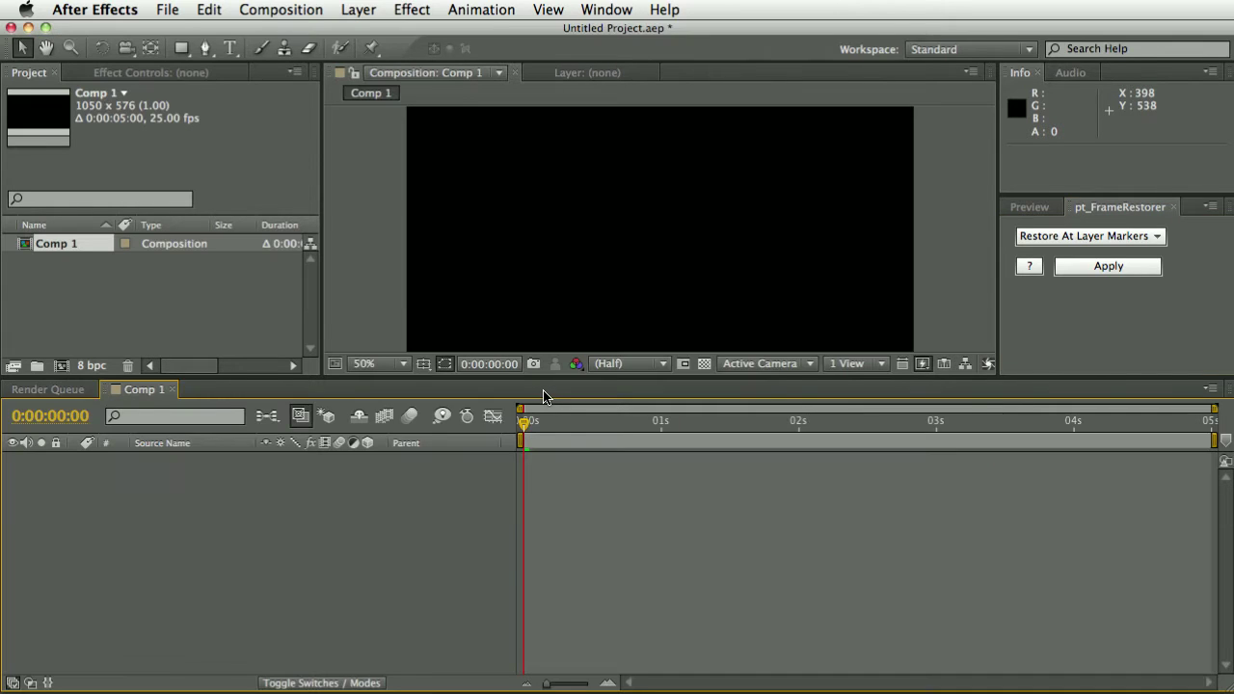
key("super+y")
key("Return")
- Give the solid's Position a wiggle(1,200) expression, preview it, and add Comp 1 to the render queue
key("p")
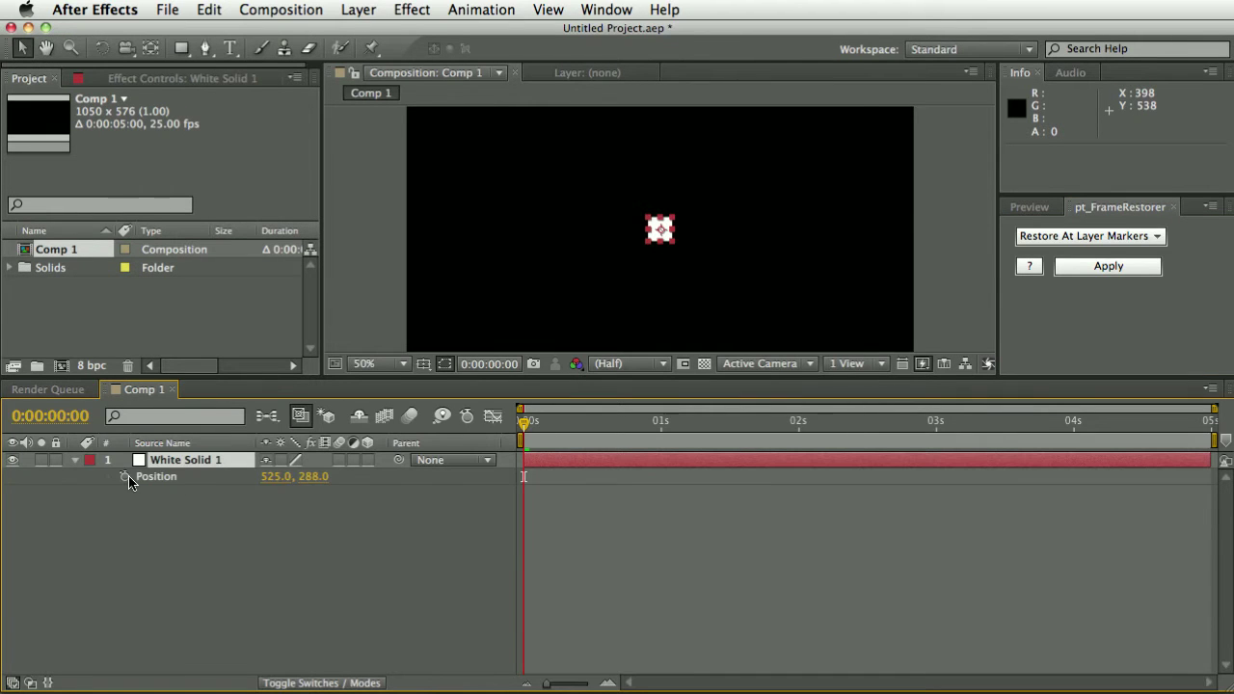
left_click(126, 476, "alt")
type("wiggle(1,200")
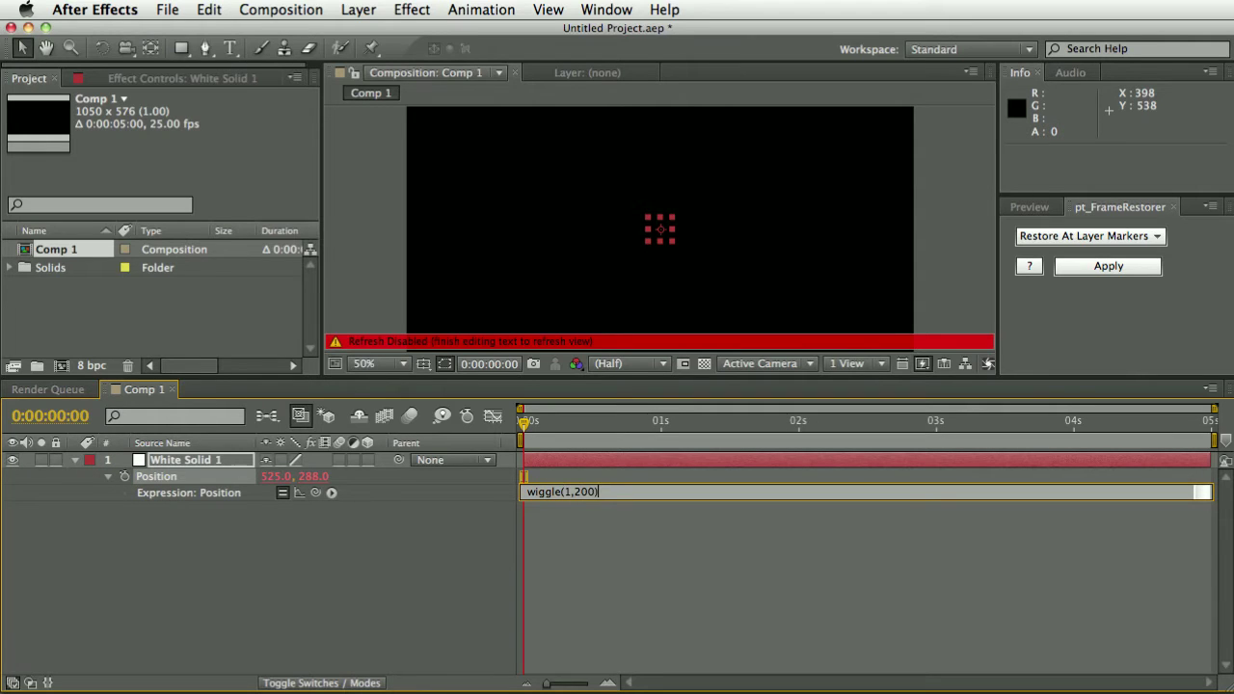
type(");")
left_click(419, 564)
key("space")
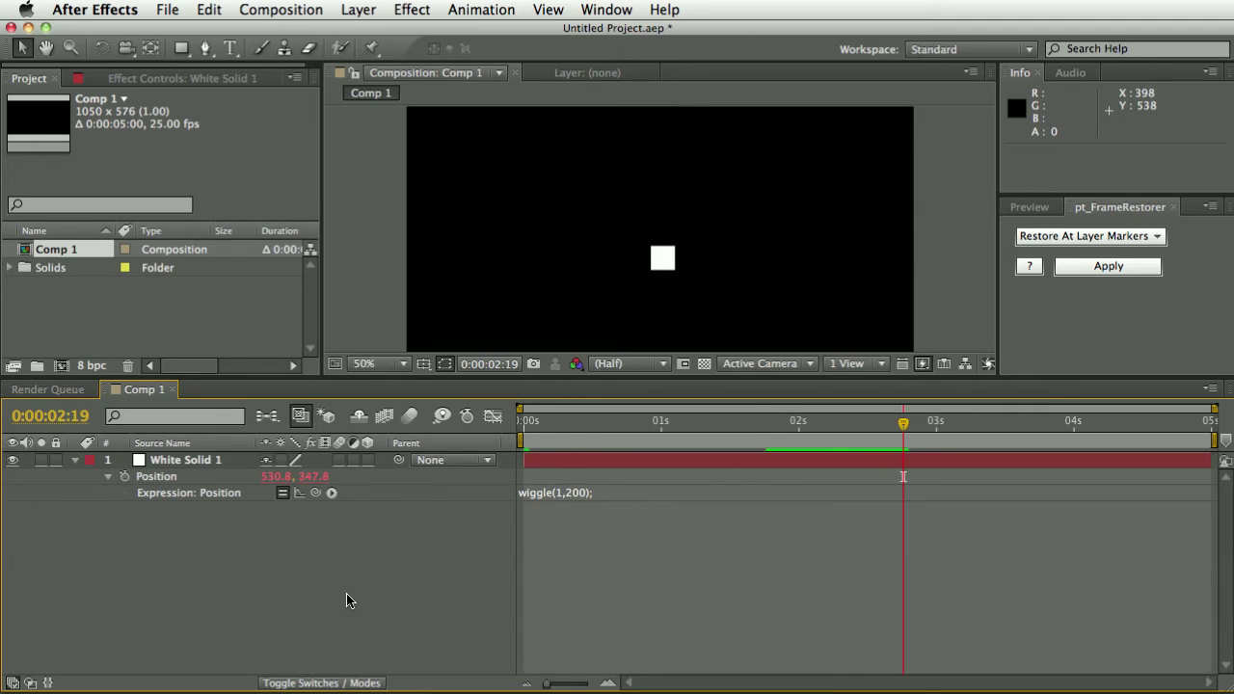
key("super+m")
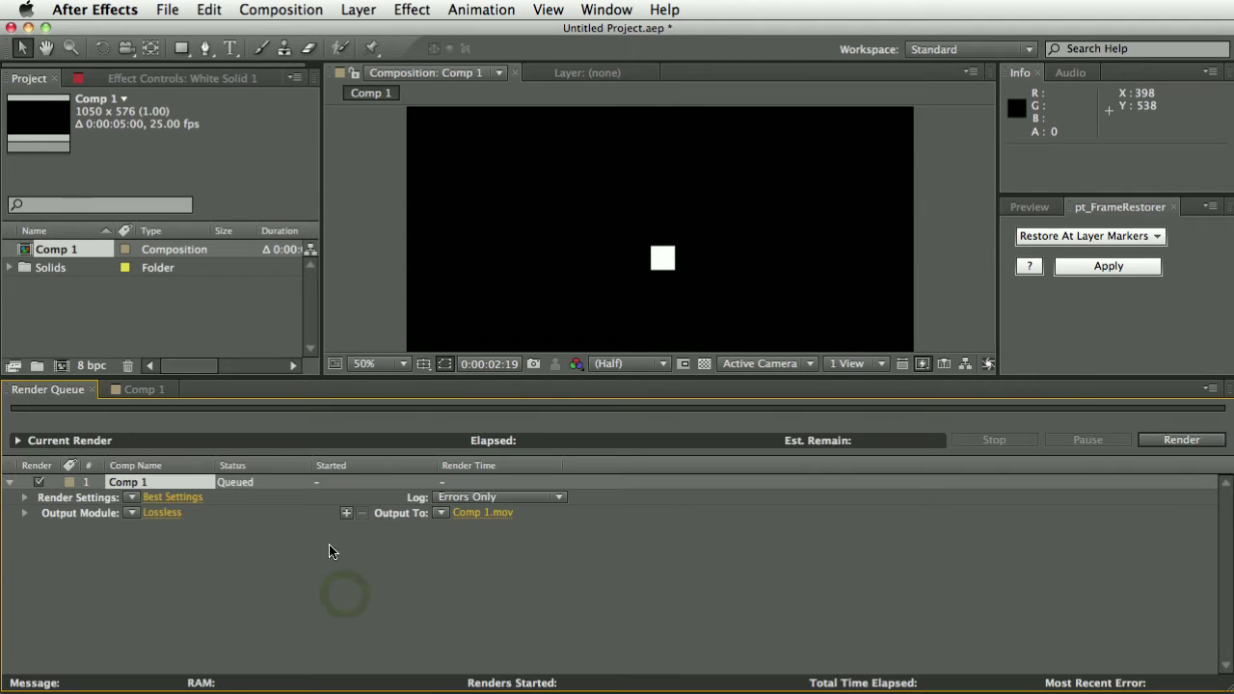
- Set the output module format to TIFF Sequence
left_click(155, 513)
left_click(564, 130)
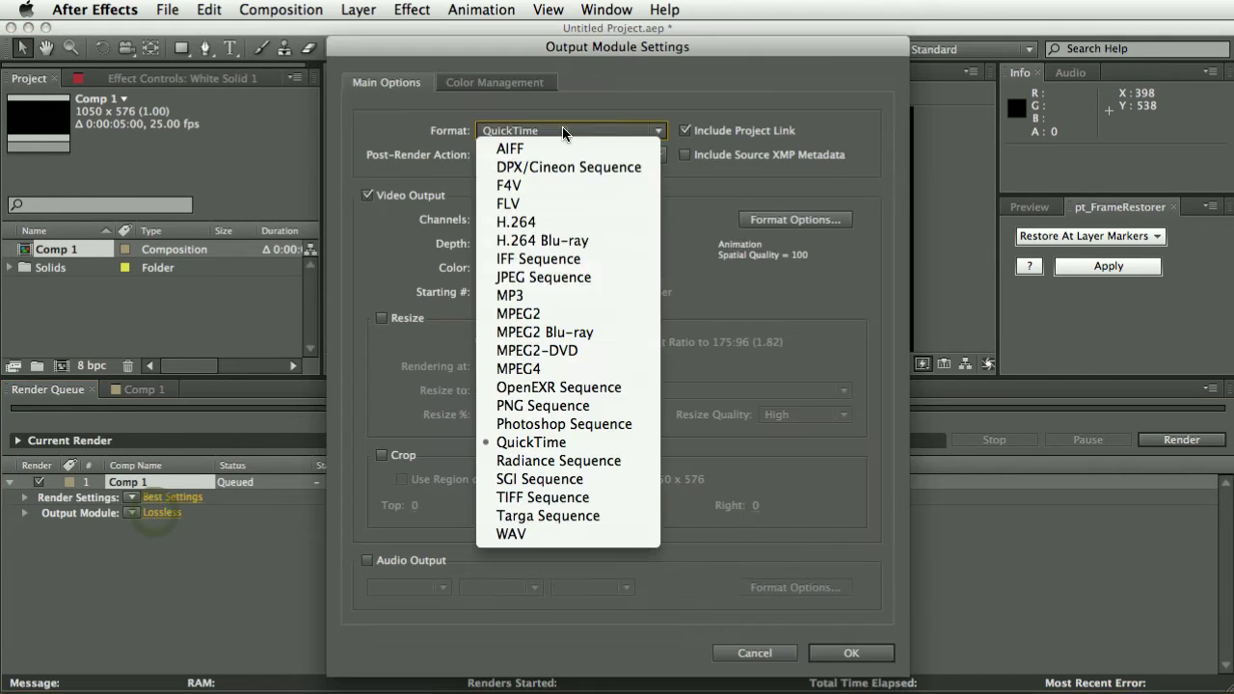
left_click(585, 500)
left_click(851, 652)
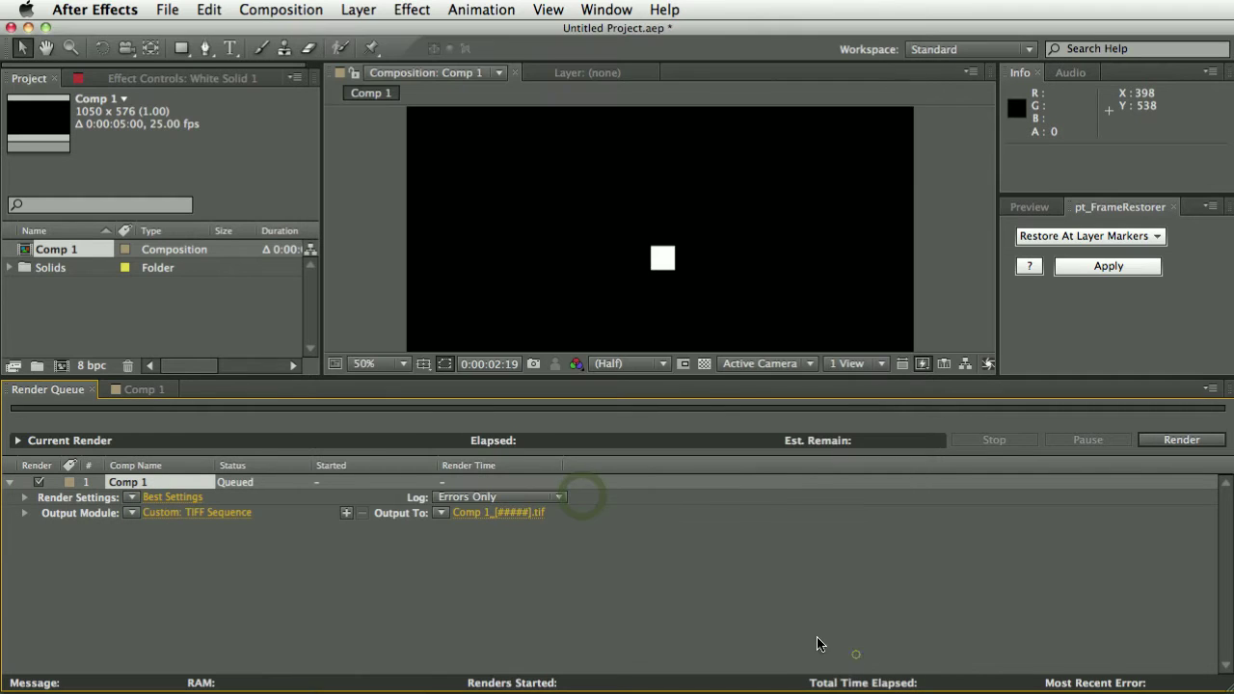
- Output the frames to a new 'test' folder in Documents and render Comp 1
left_click(496, 512)
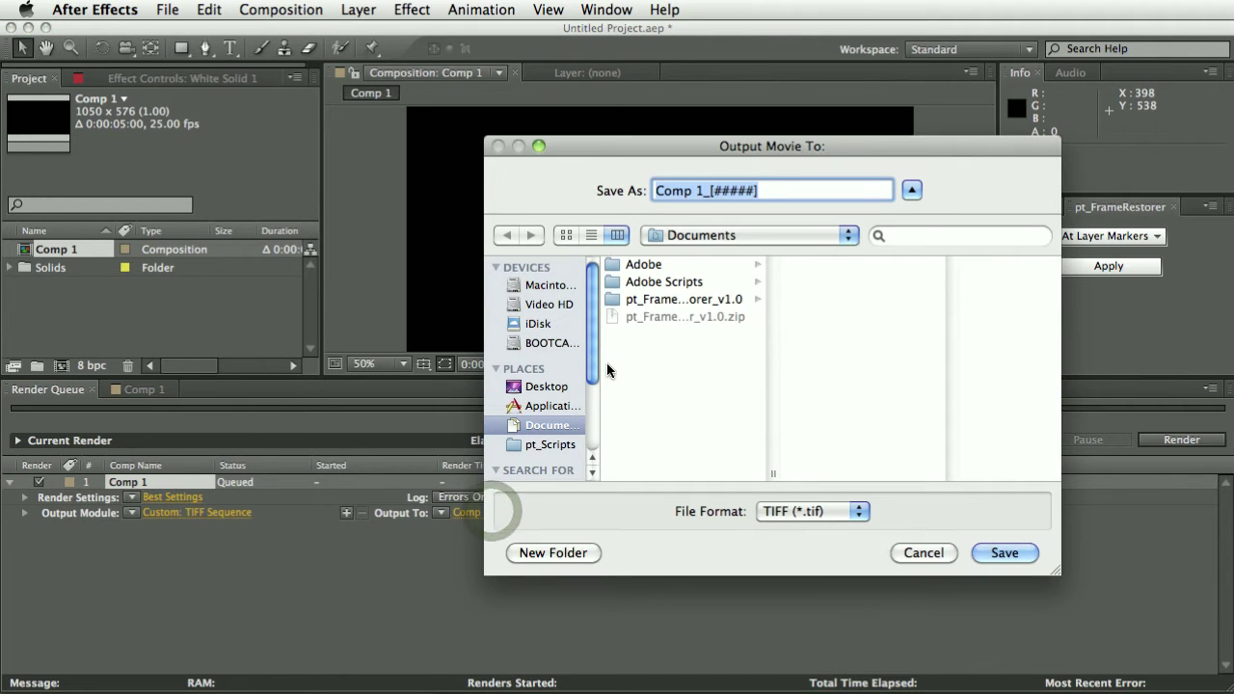
left_click(549, 552)
type("test")
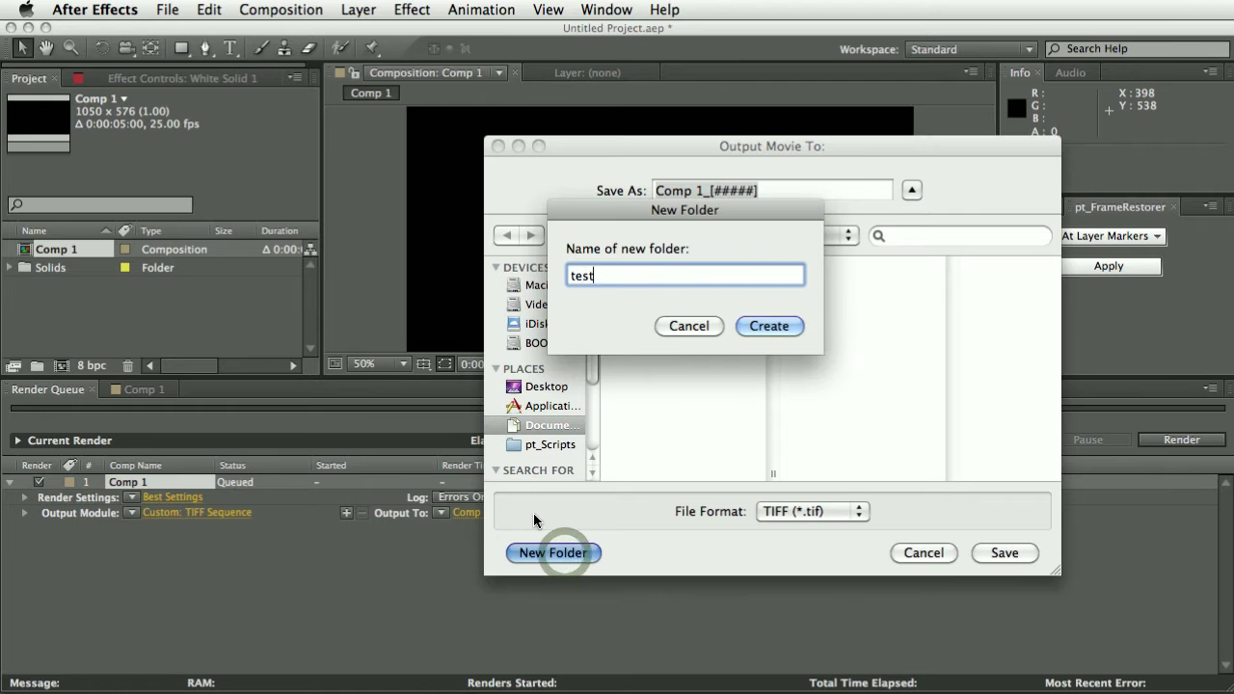
key("Return")
left_click(988, 552)
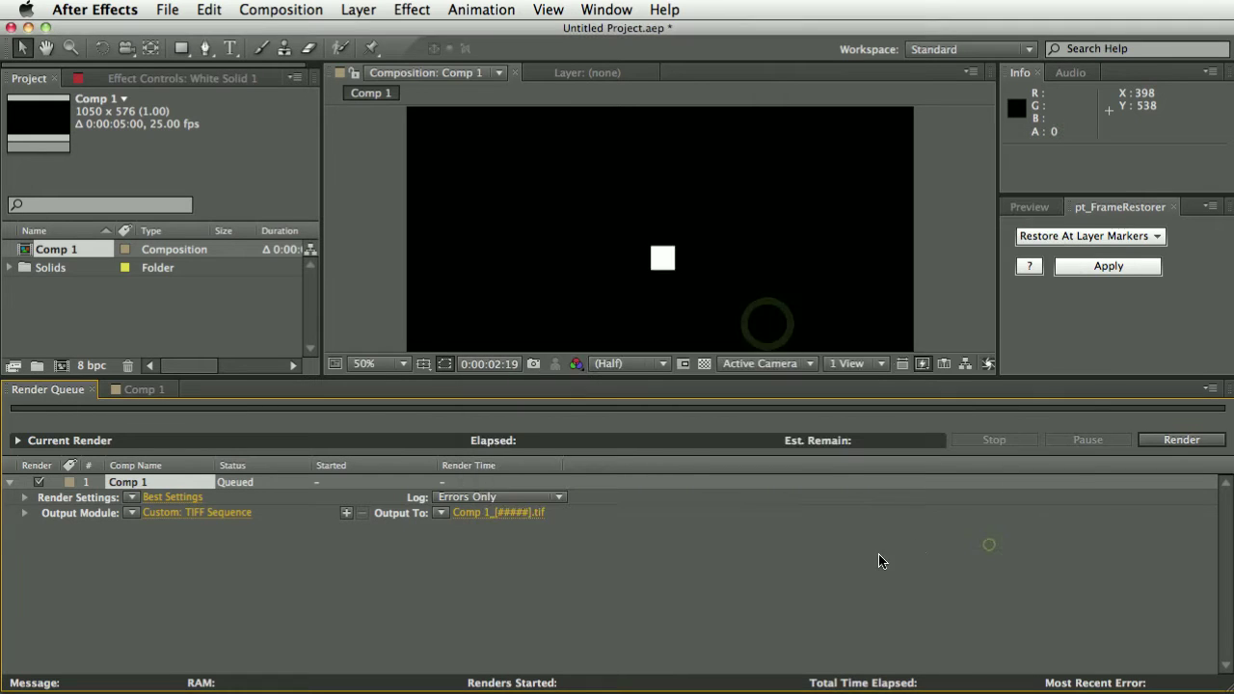
key("Return")
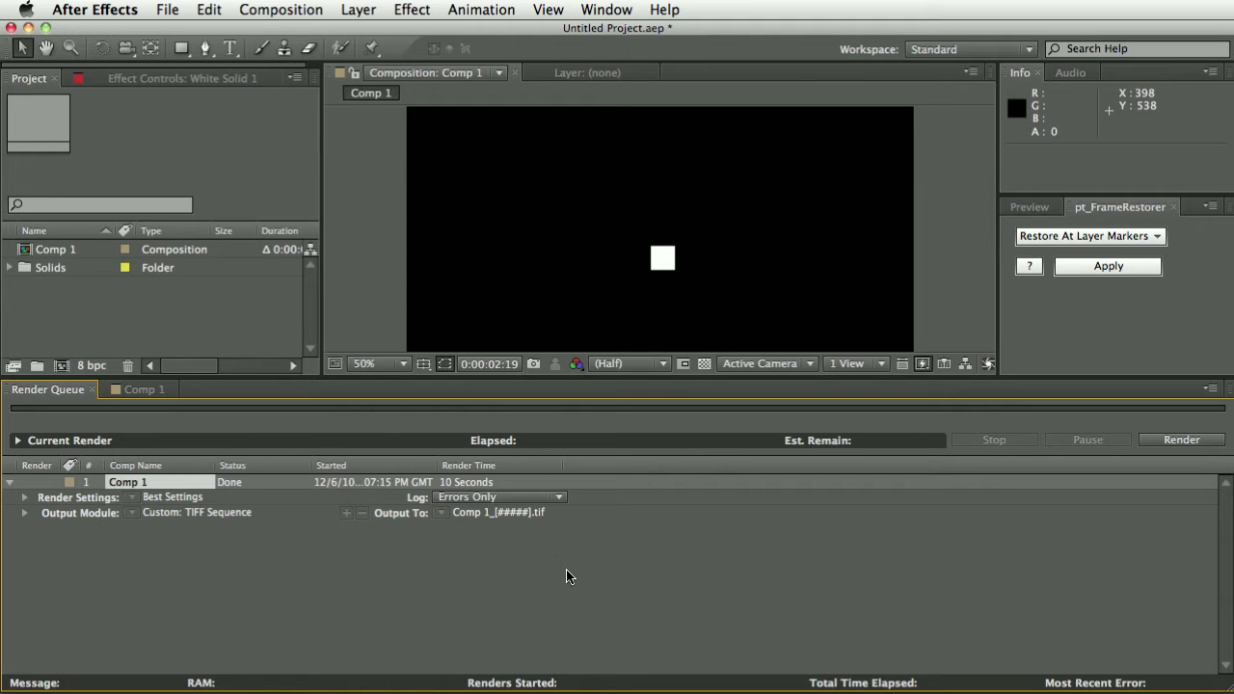
- Delete Comp 1 and the Solids folder from the After Effects project
left_click_drag(130, 325, 75, 248)
key("Delete")
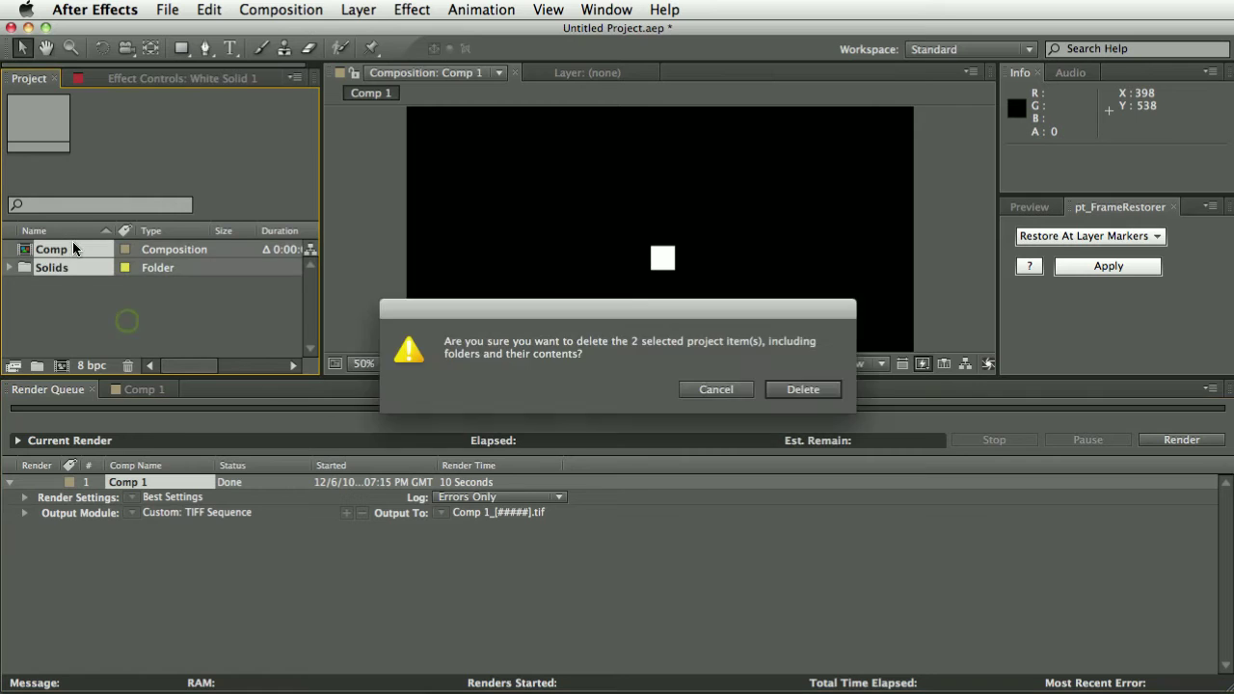
key("Return")
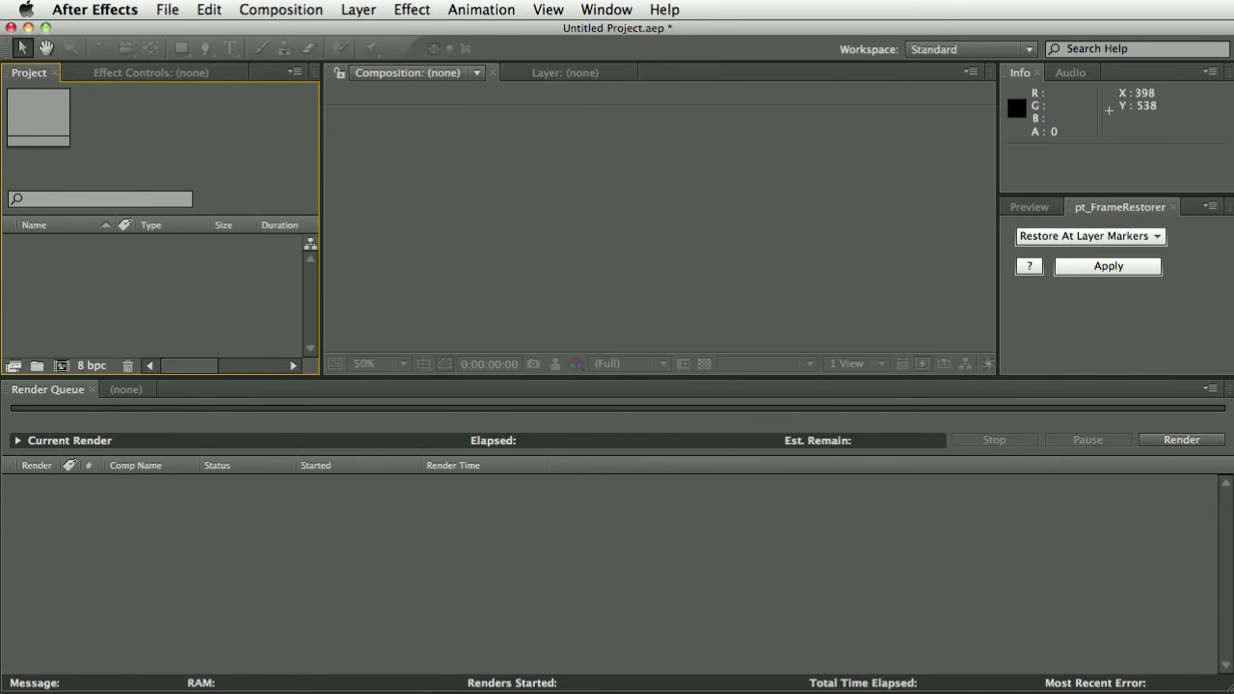
- In Finder, close ScriptUI Panels and open Documents/test in an enlarged window with wider name column
key("super+Tab")
left_click(334, 207)
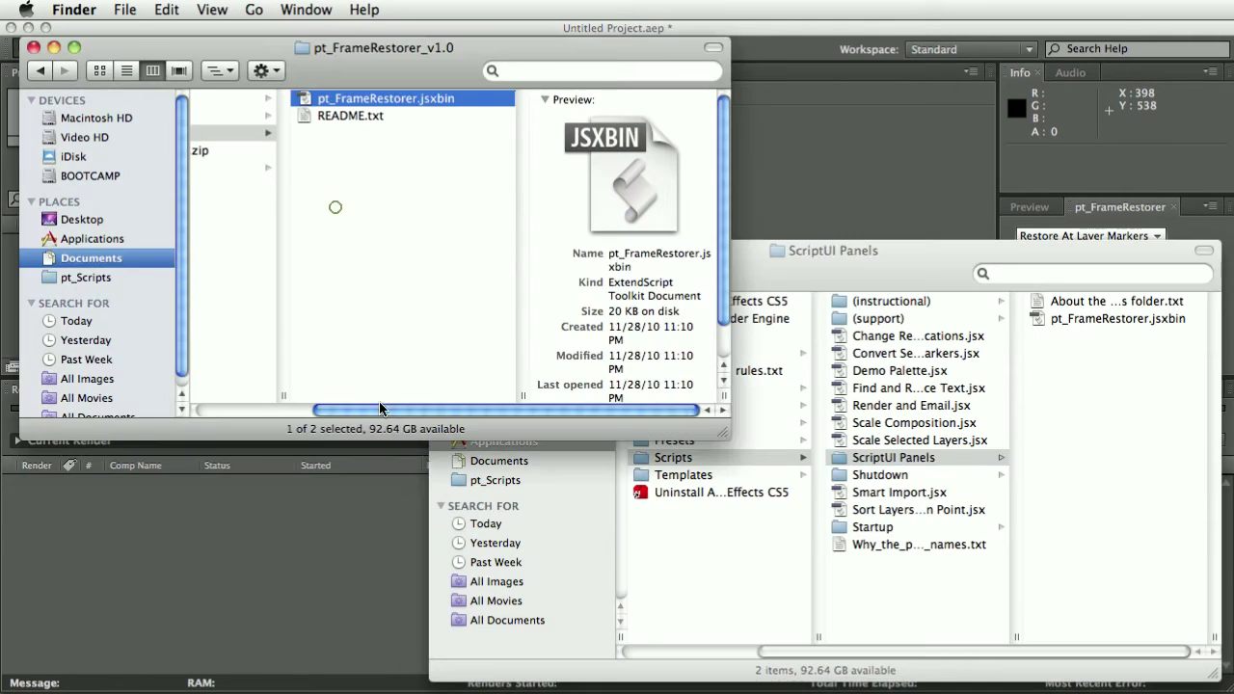
left_click_drag(403, 410, 318, 410)
left_click(753, 259)
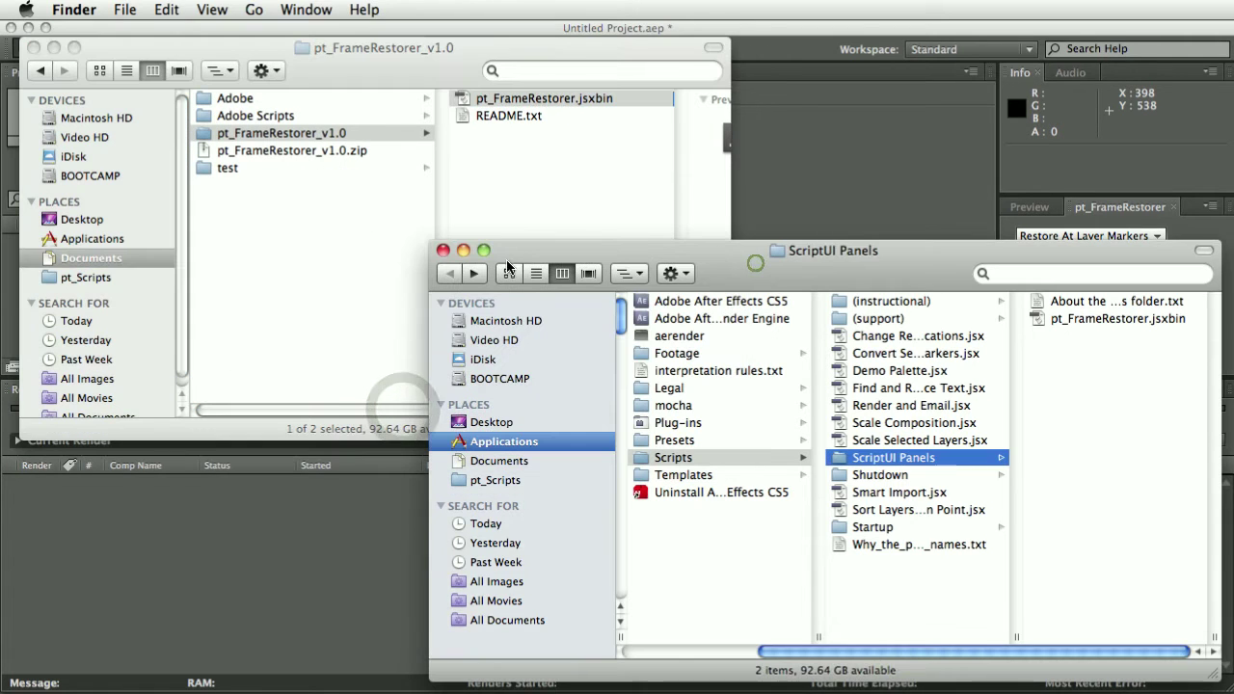
left_click(455, 250)
left_click(263, 246)
left_click(228, 171)
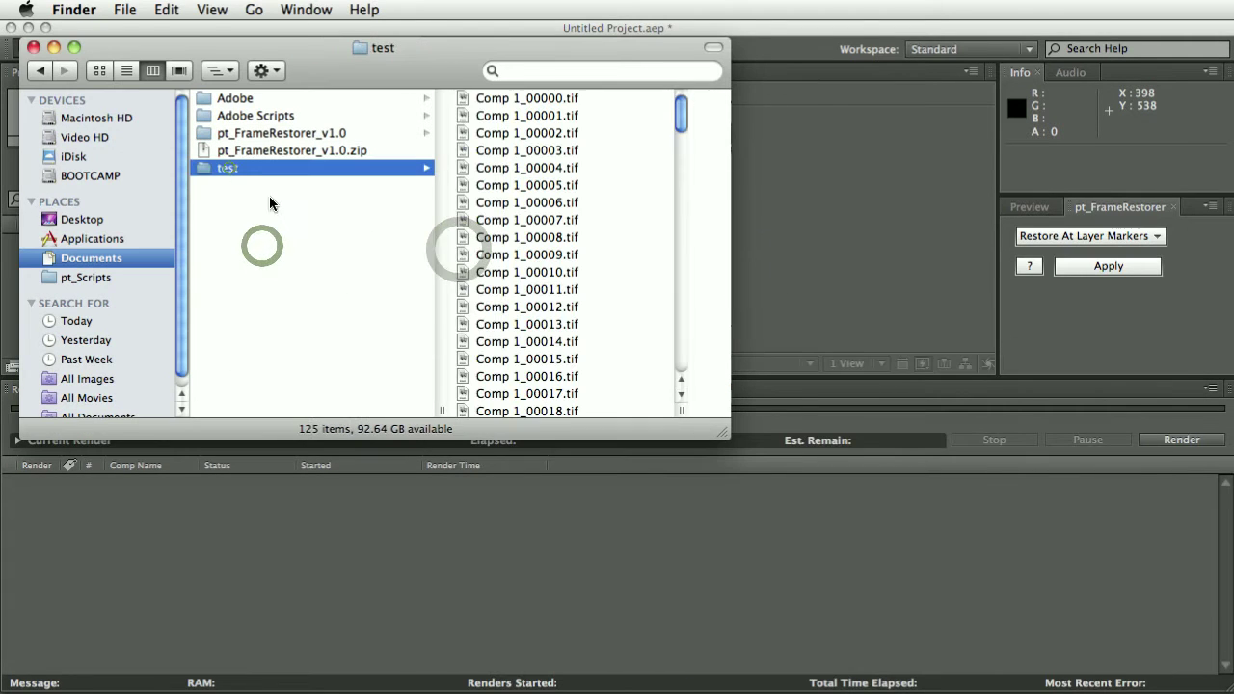
left_click_drag(721, 431, 930, 567)
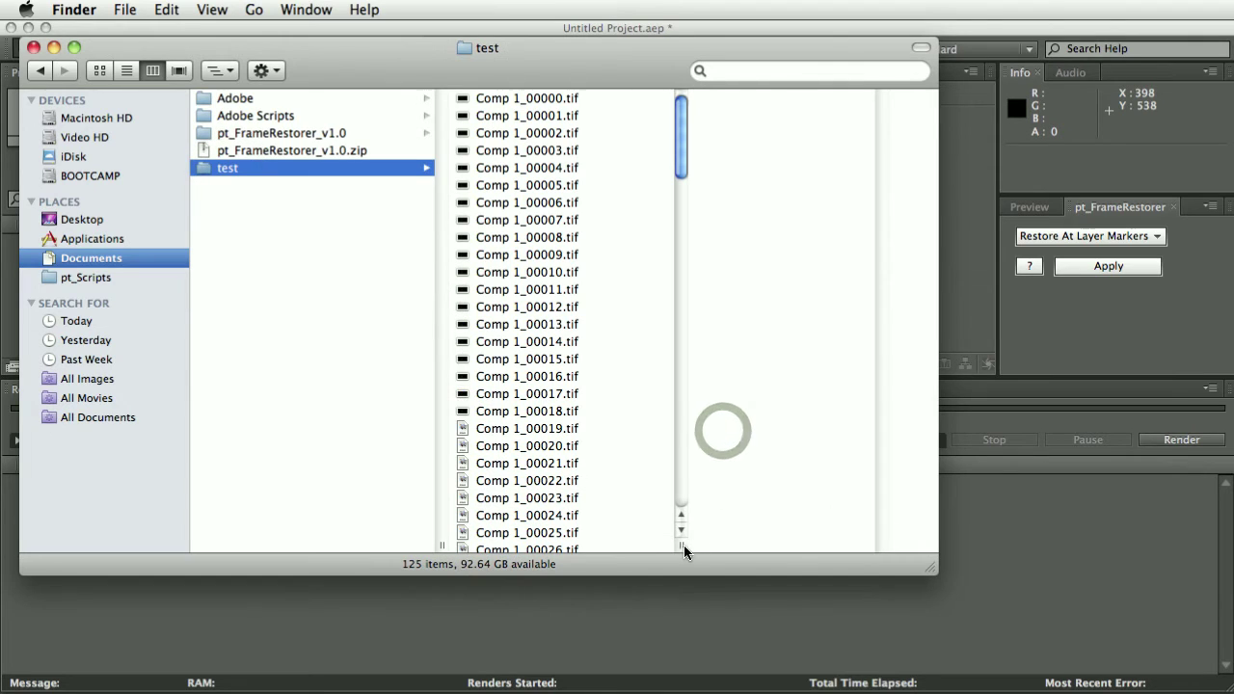
left_click_drag(682, 545, 778, 545)
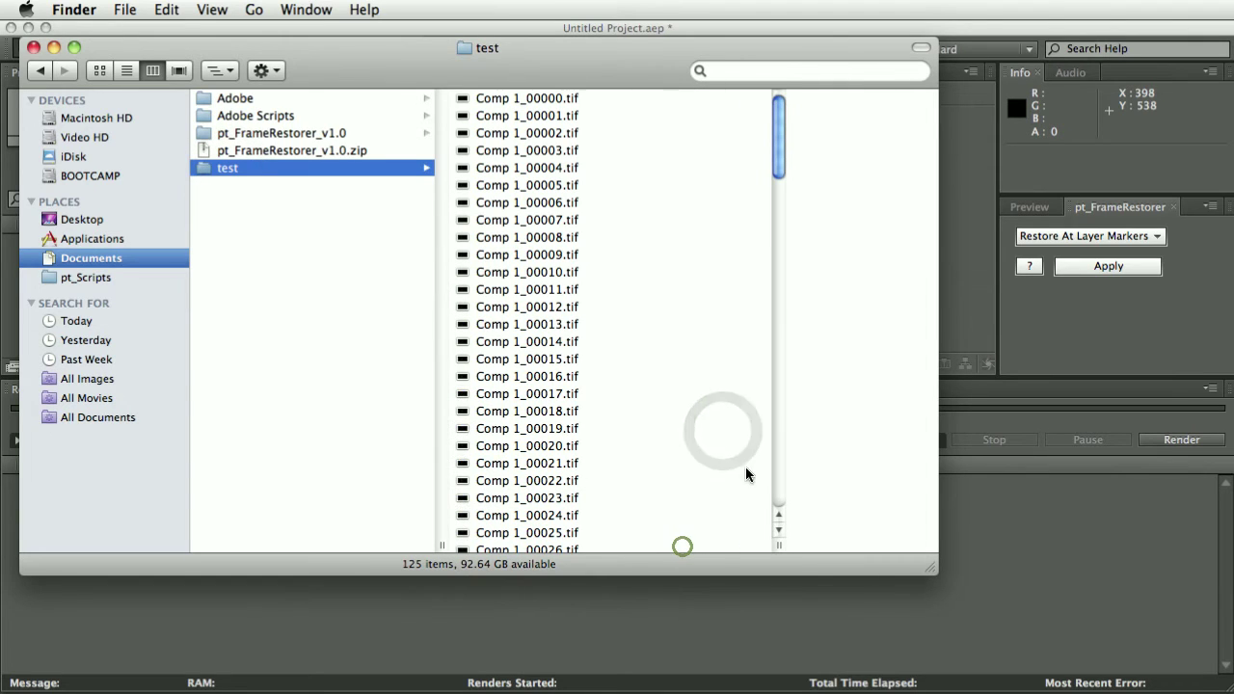
- Invert the lower half of Comp 1_00009.tif in Photoshop, then save and close it
double_click(532, 257)
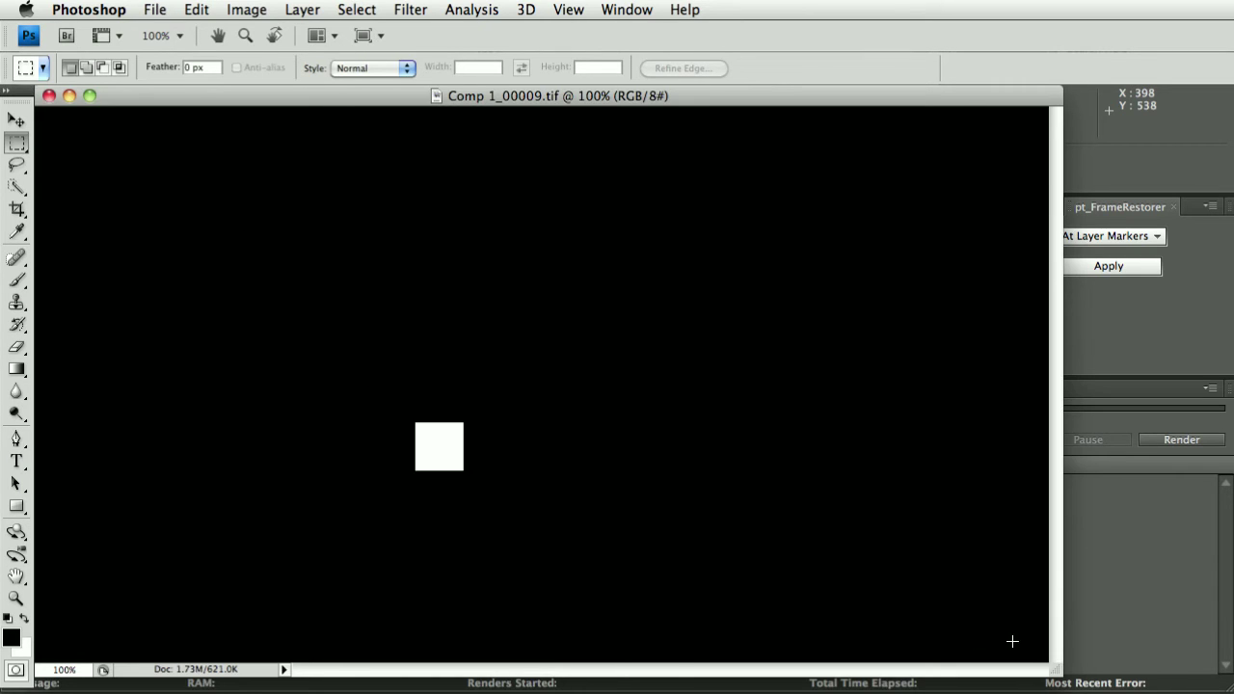
left_click_drag(1051, 665, 1224, 693)
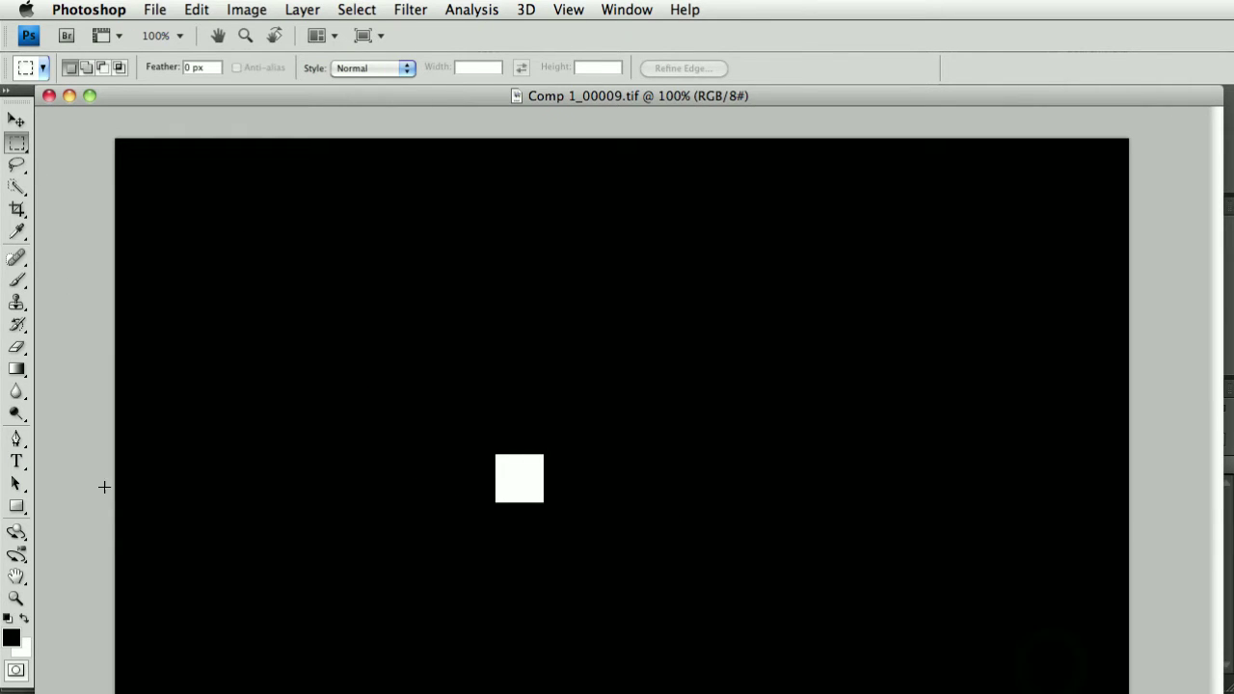
left_click_drag(496, 662, 19, 646)
key("super+i")
left_click(220, 313)
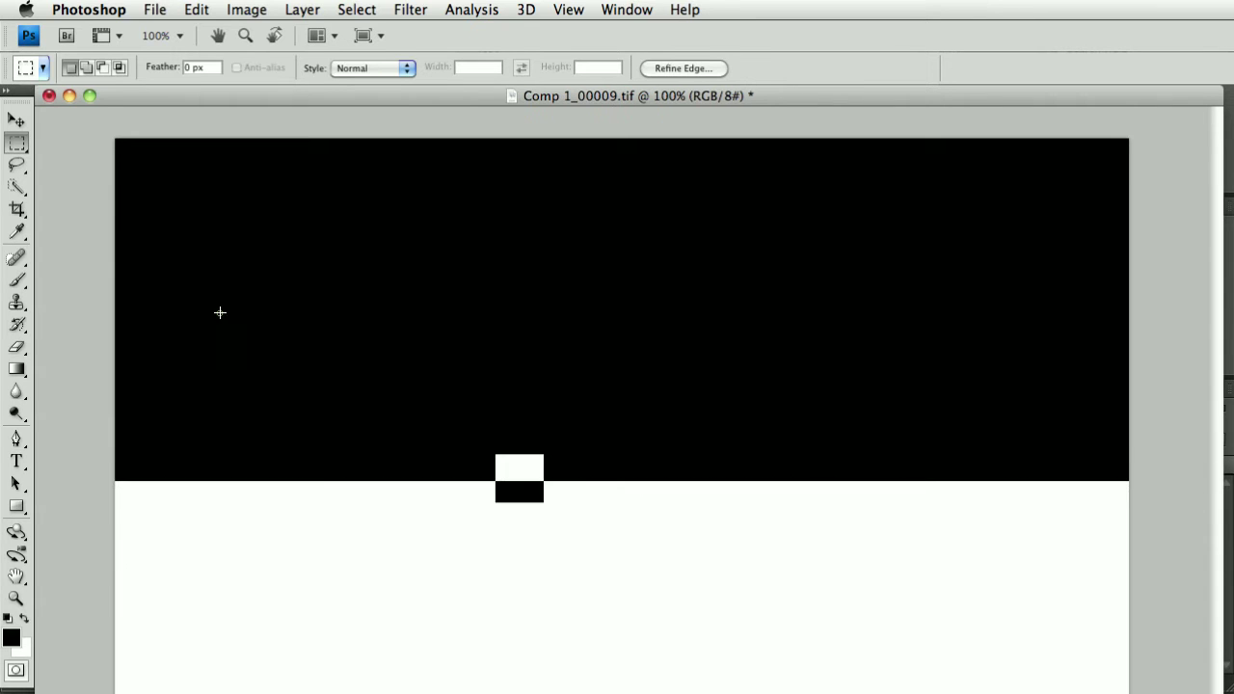
key("super+s")
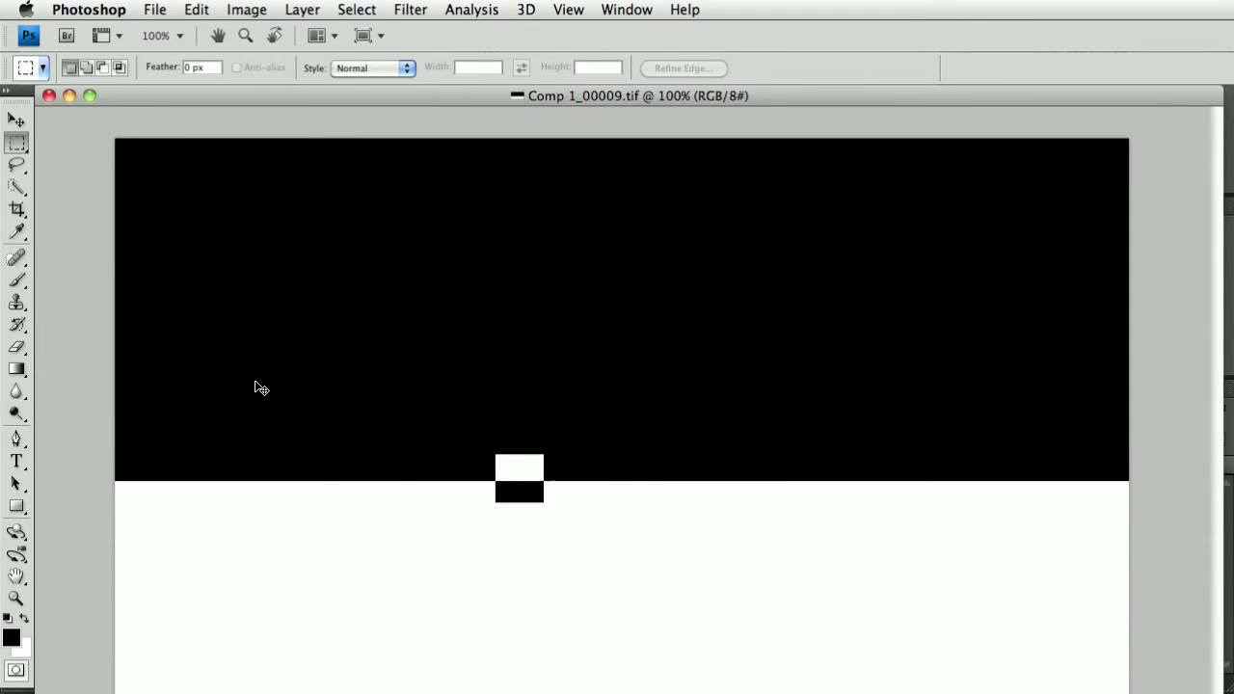
key("super+w")
- Paint a red brush scribble across the square in Comp 1_00021.tif, then save and close it
left_click(531, 466)
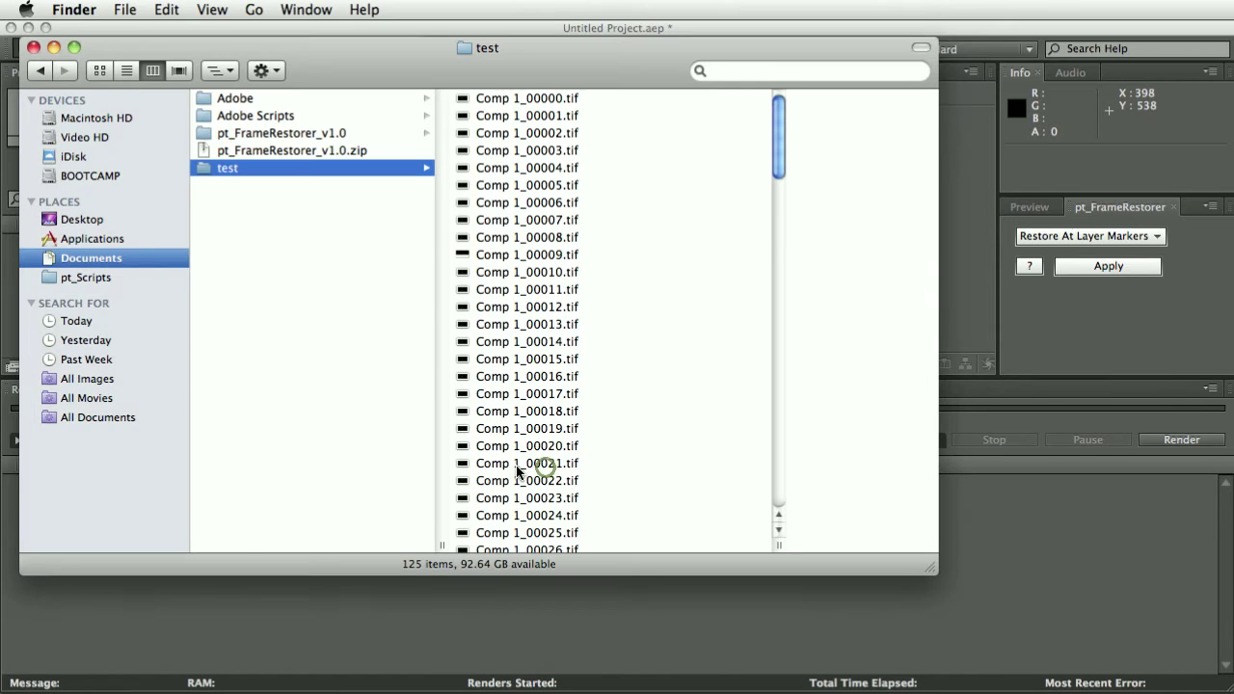
double_click(521, 463)
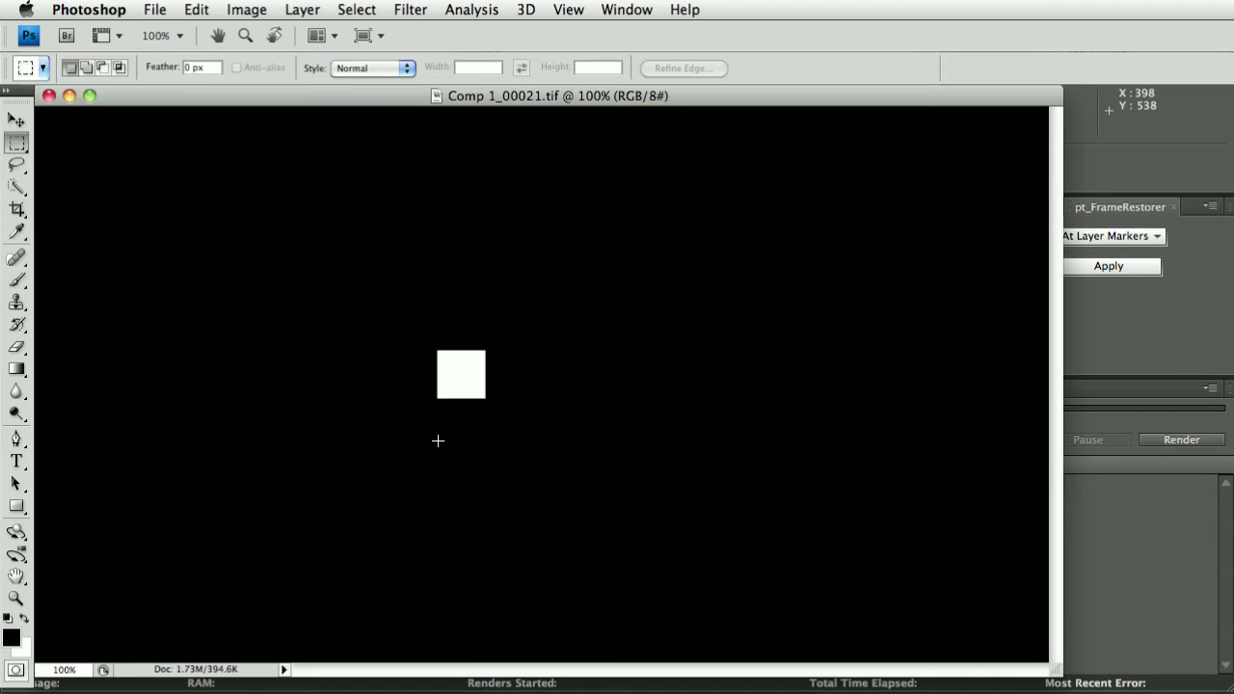
left_click(16, 279)
left_click(11, 636)
left_click(705, 312)
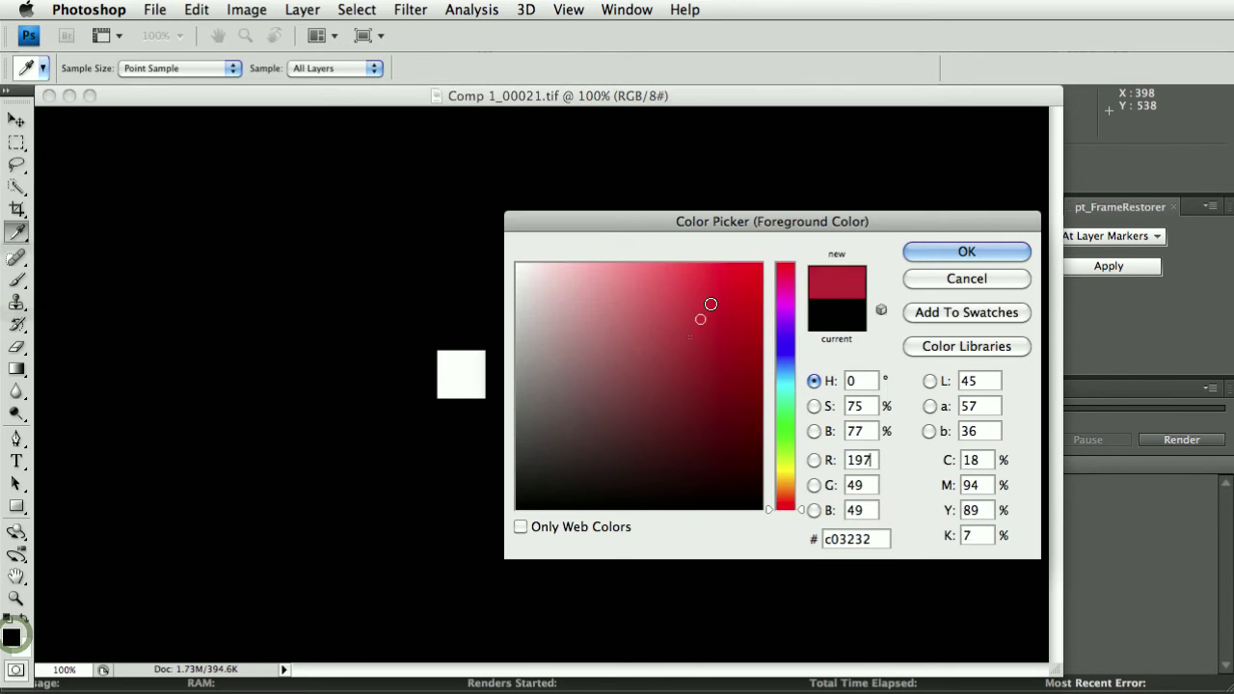
left_click(689, 337)
key("Return")
mouse_move(590, 454)
left_mouse_down()
mouse_move(455, 411)
mouse_move(304, 456)
left_mouse_up()
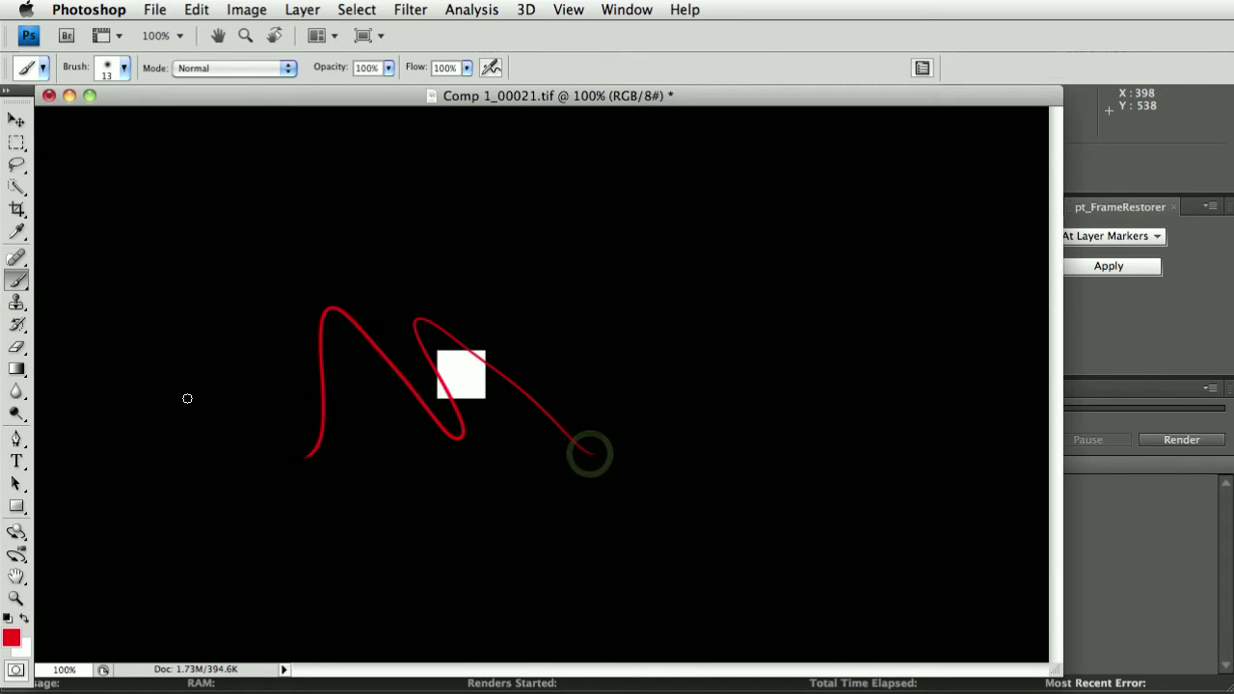
key("super+w")
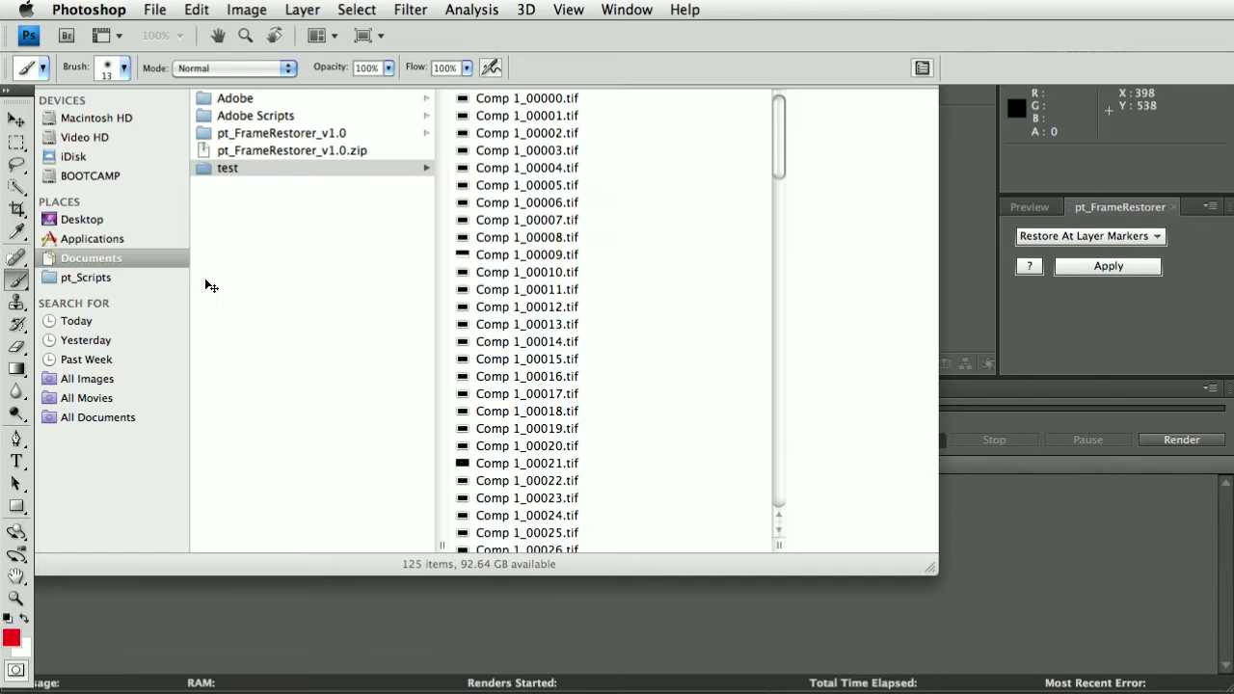
- Select frames 00004, 00016, 00045, 00070, 00071 and 00079–00081 in the test folder
left_click(768, 156)
left_click(545, 167)
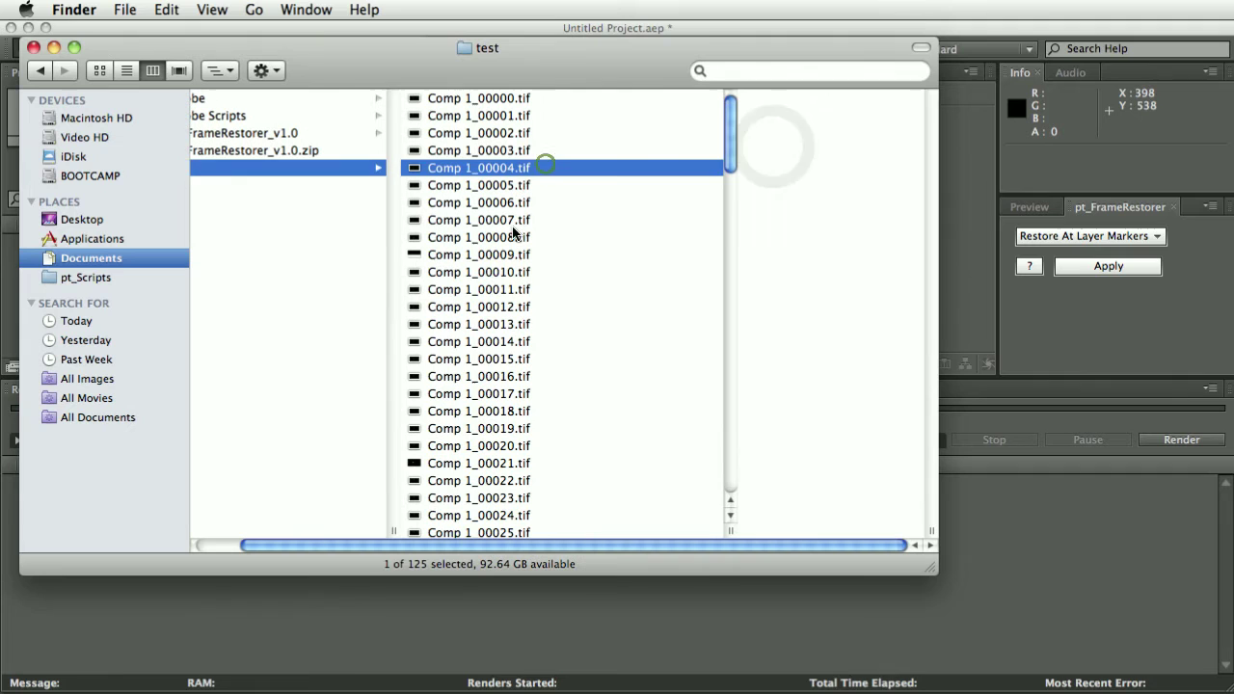
left_click(469, 373, "super")
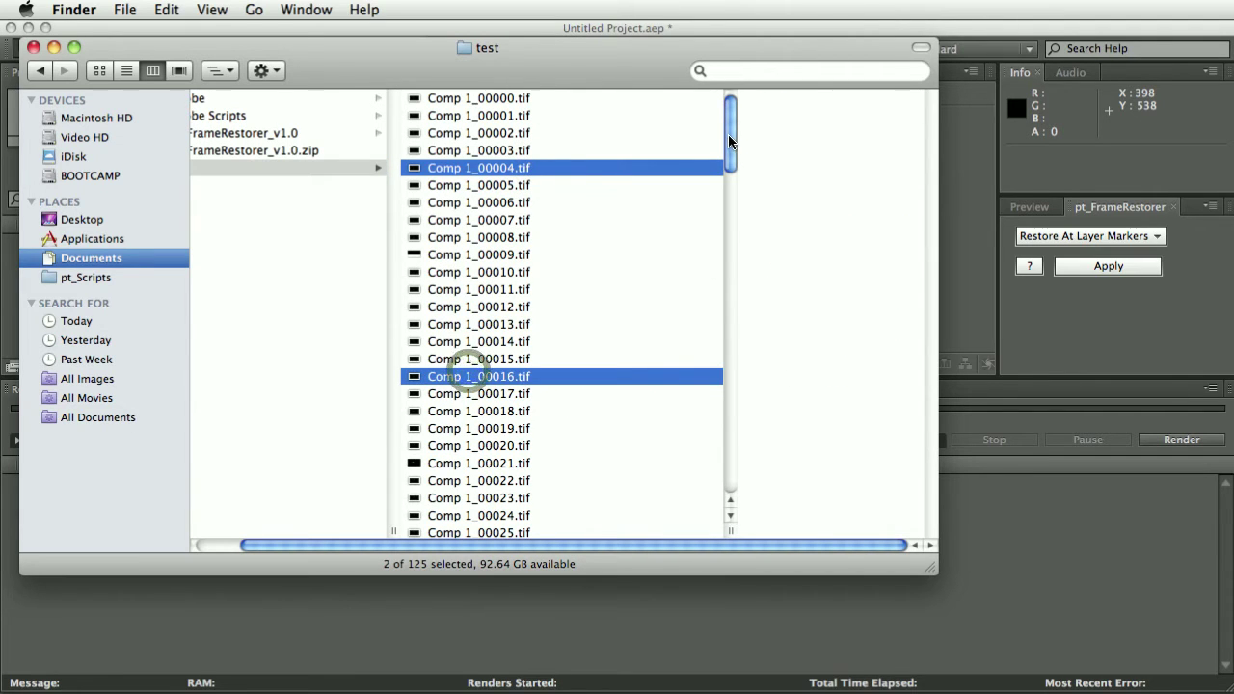
left_click_drag(729, 136, 727, 327)
left_click(526, 364, "super")
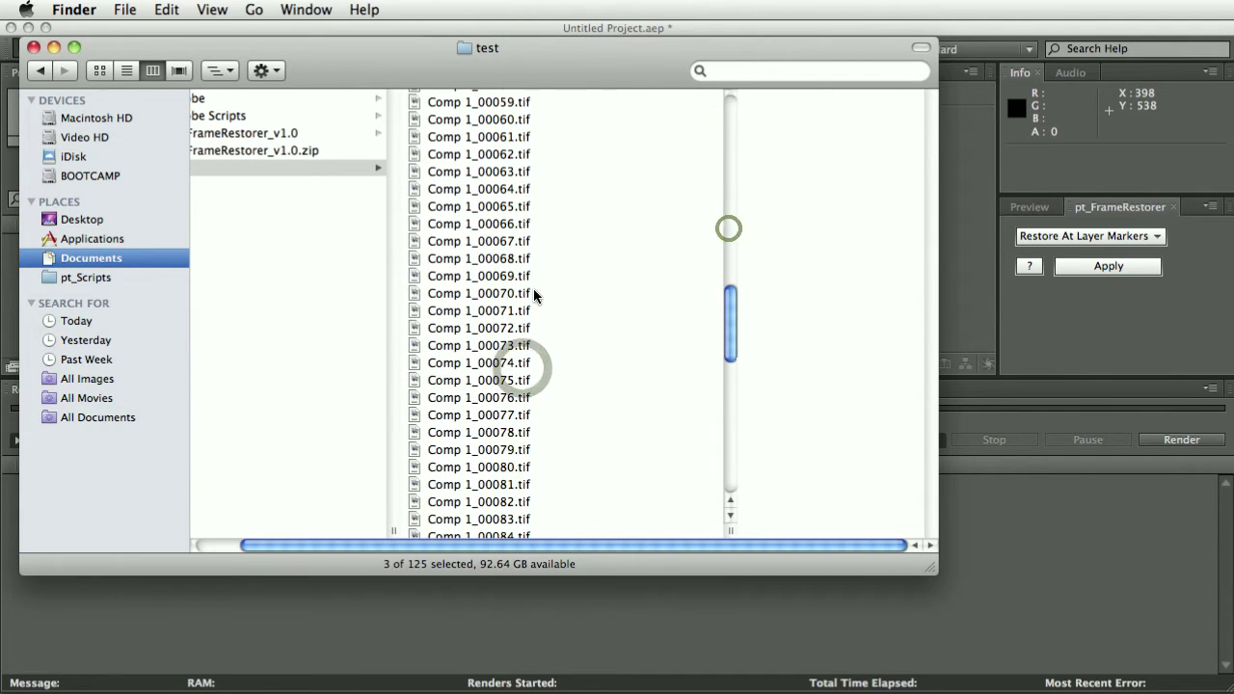
left_click(533, 293, "super")
left_click(529, 310, "super")
left_click(521, 450, "super")
left_click(519, 467, "super")
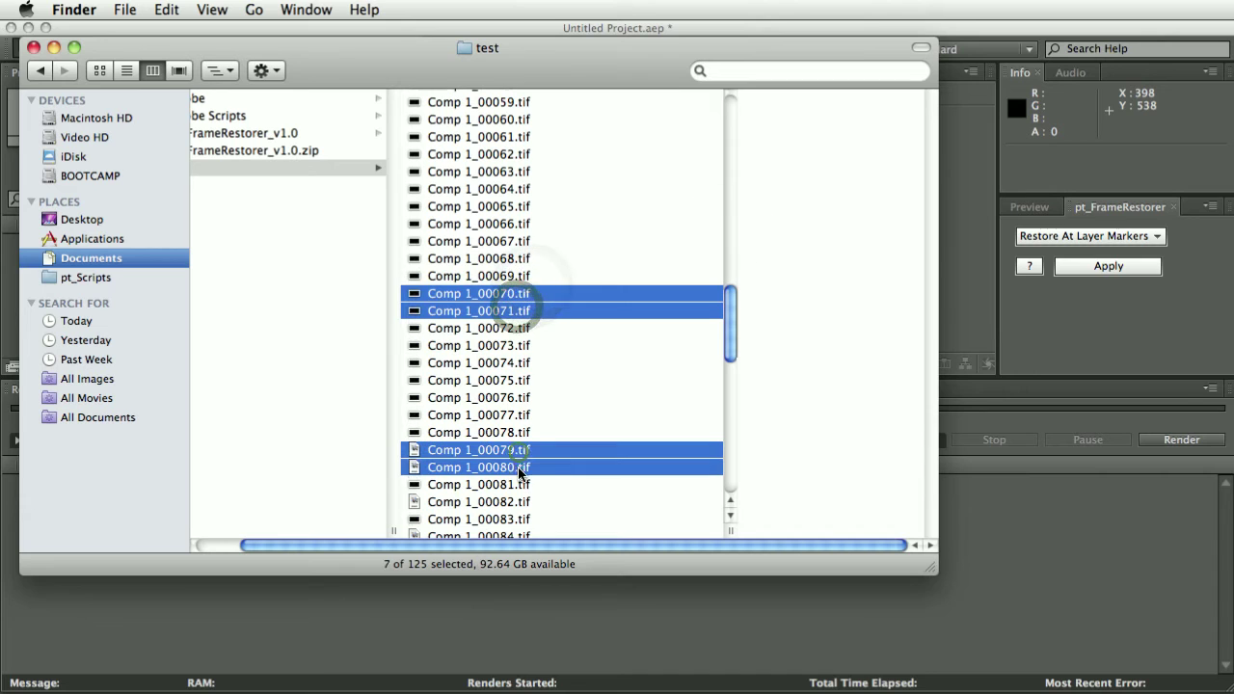
left_click(521, 484, "super")
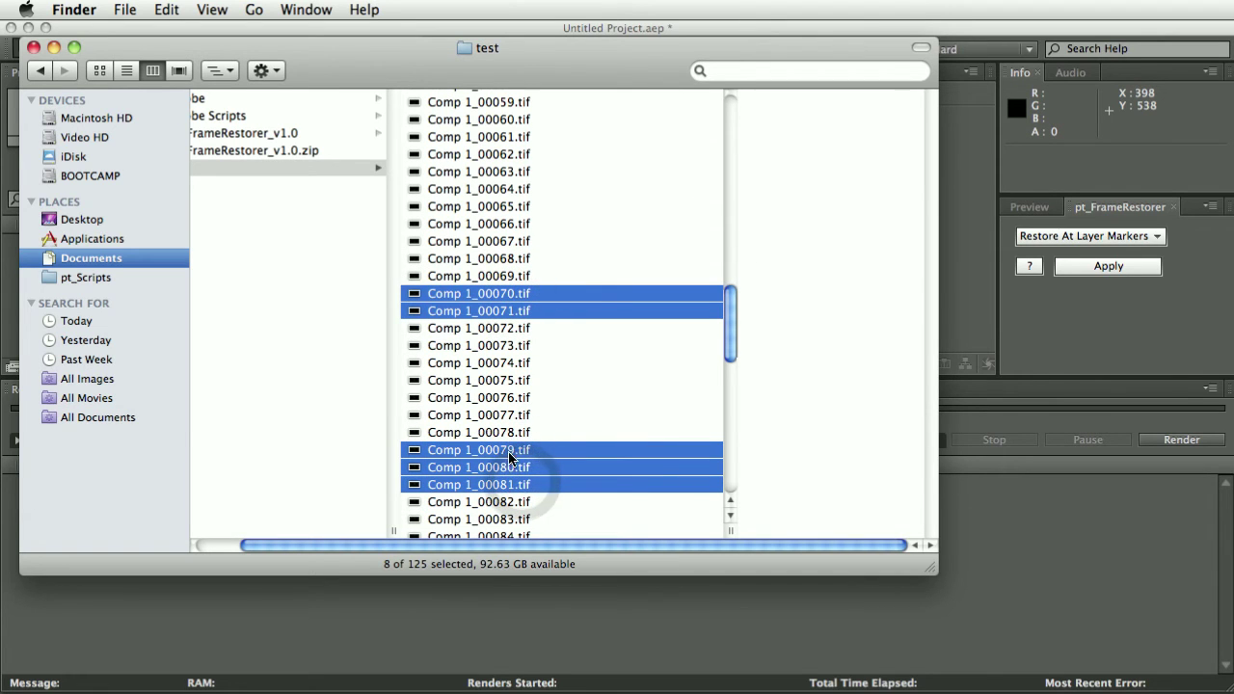
- Move the eight selected frames to the Trash and empty it permanently
right_click(481, 293)
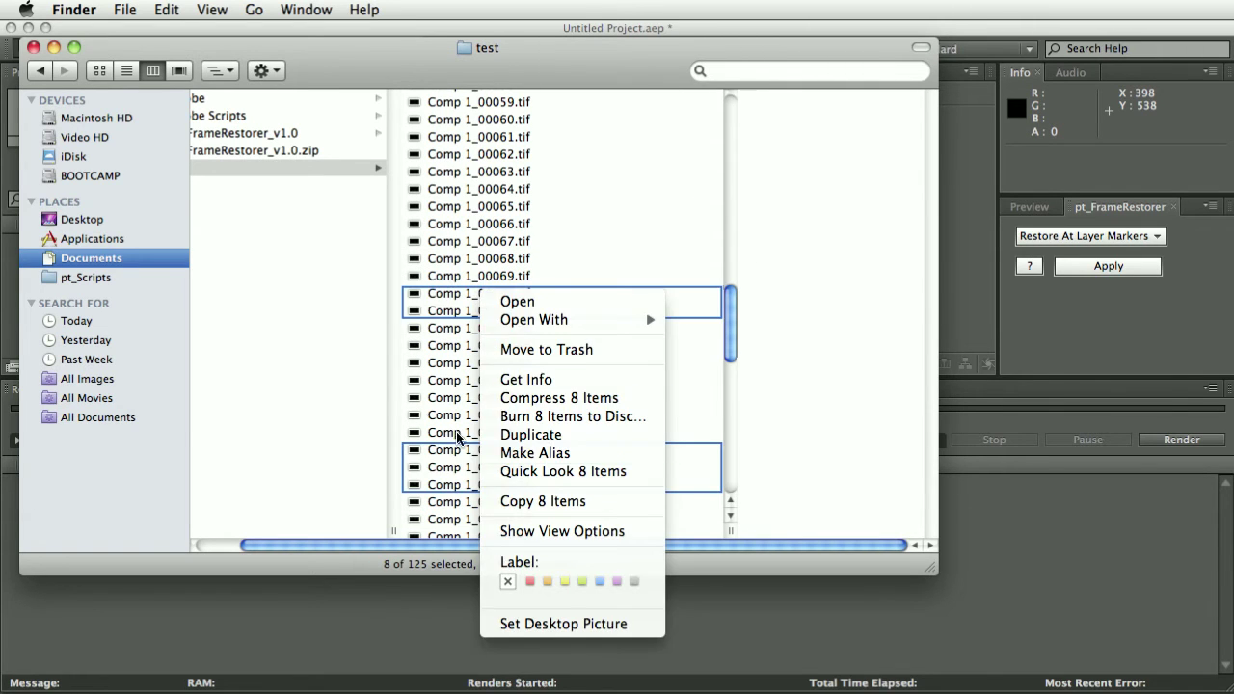
left_click(521, 351)
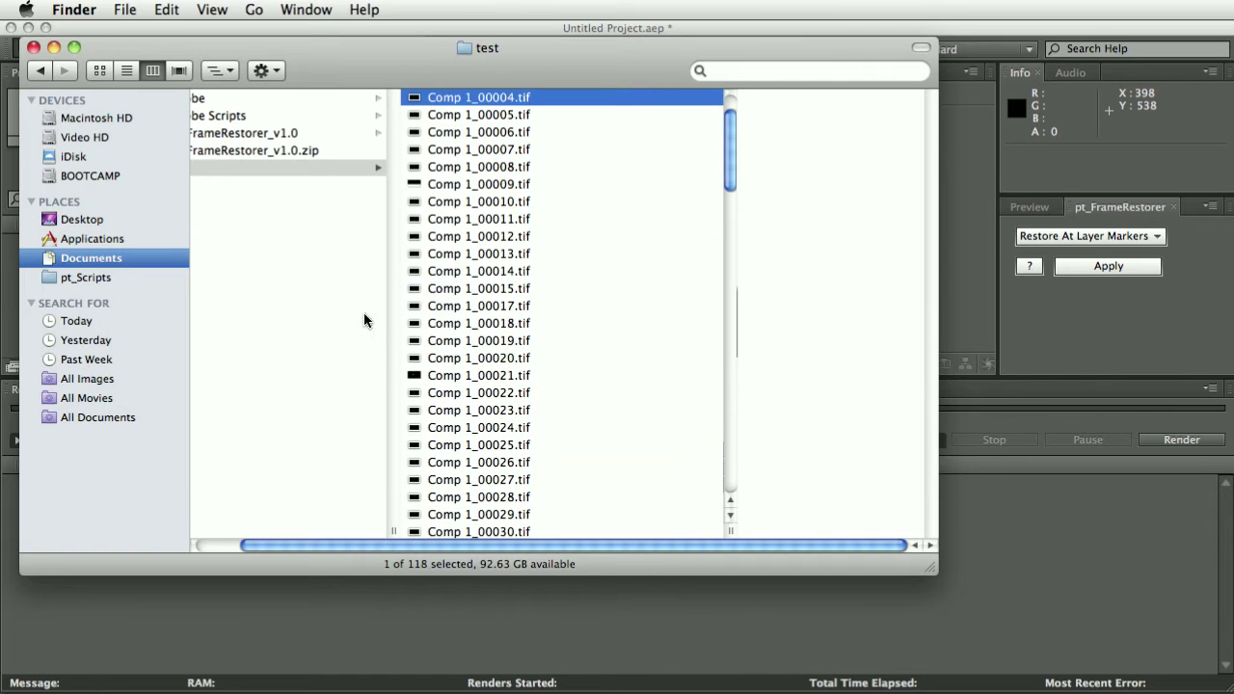
left_click(79, 10)
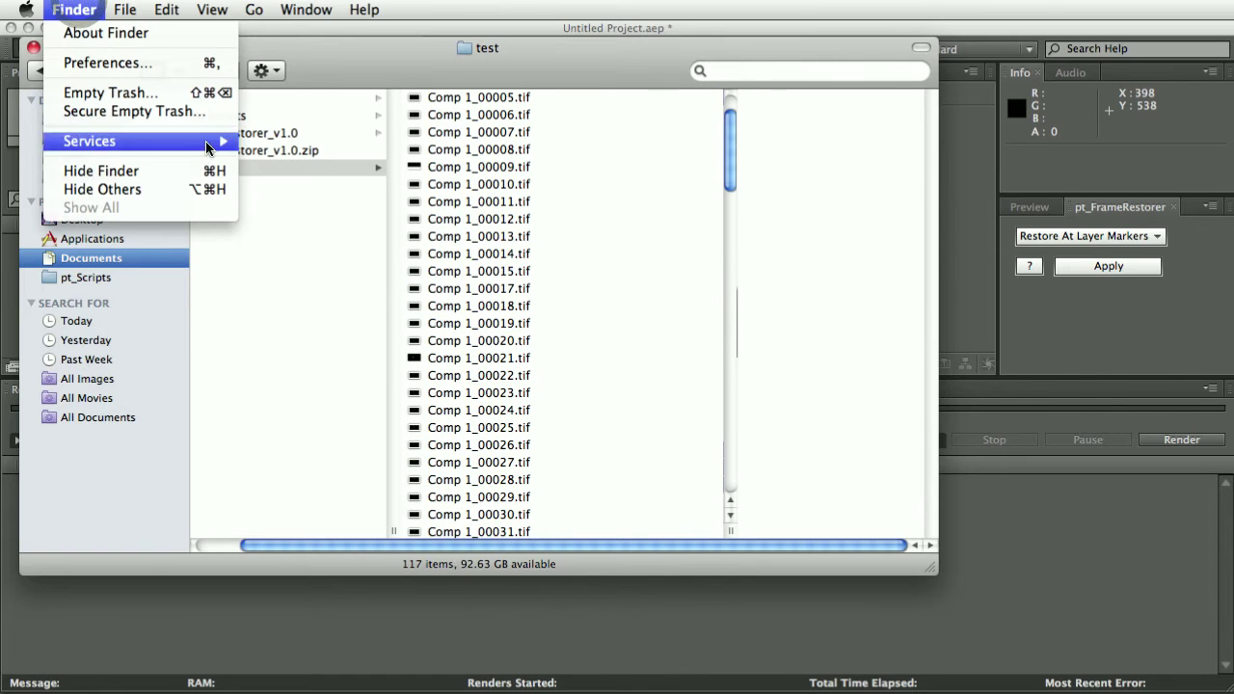
left_click(141, 91)
left_click(891, 328)
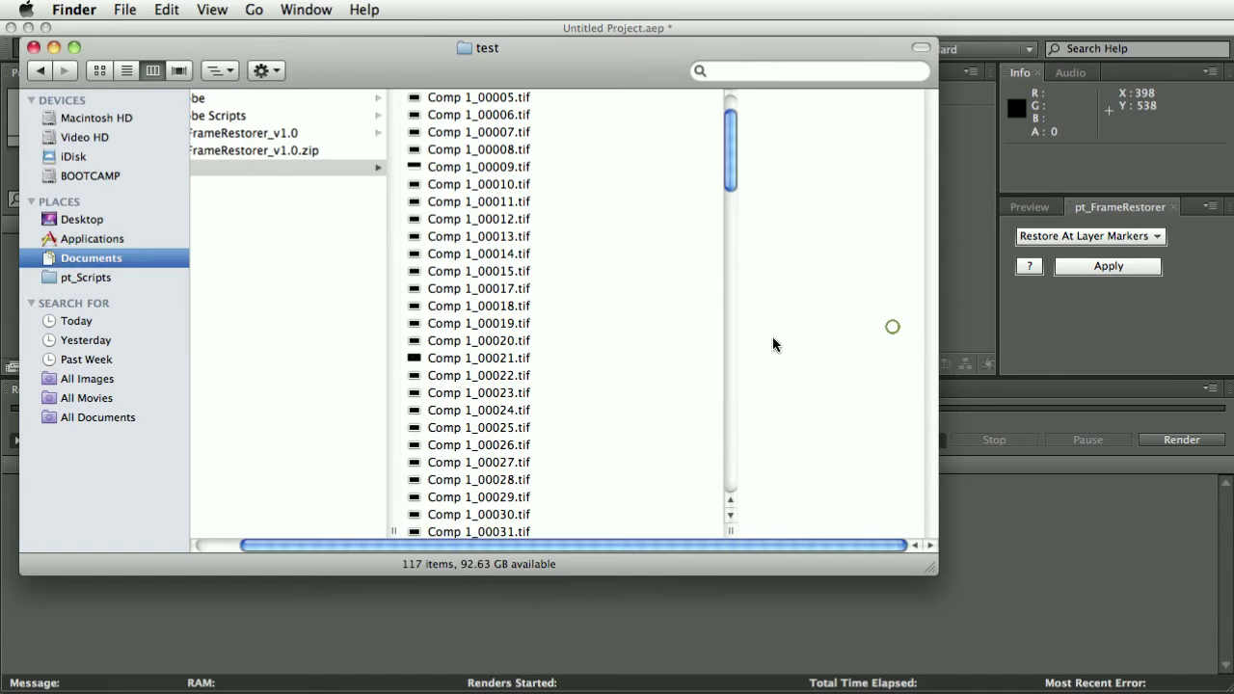
- Drag the test folder into the After Effects Project panel to import it
mouse_move(721, 160)
left_mouse_down()
mouse_move(720, 100)
mouse_move(729, 154)
left_mouse_up()
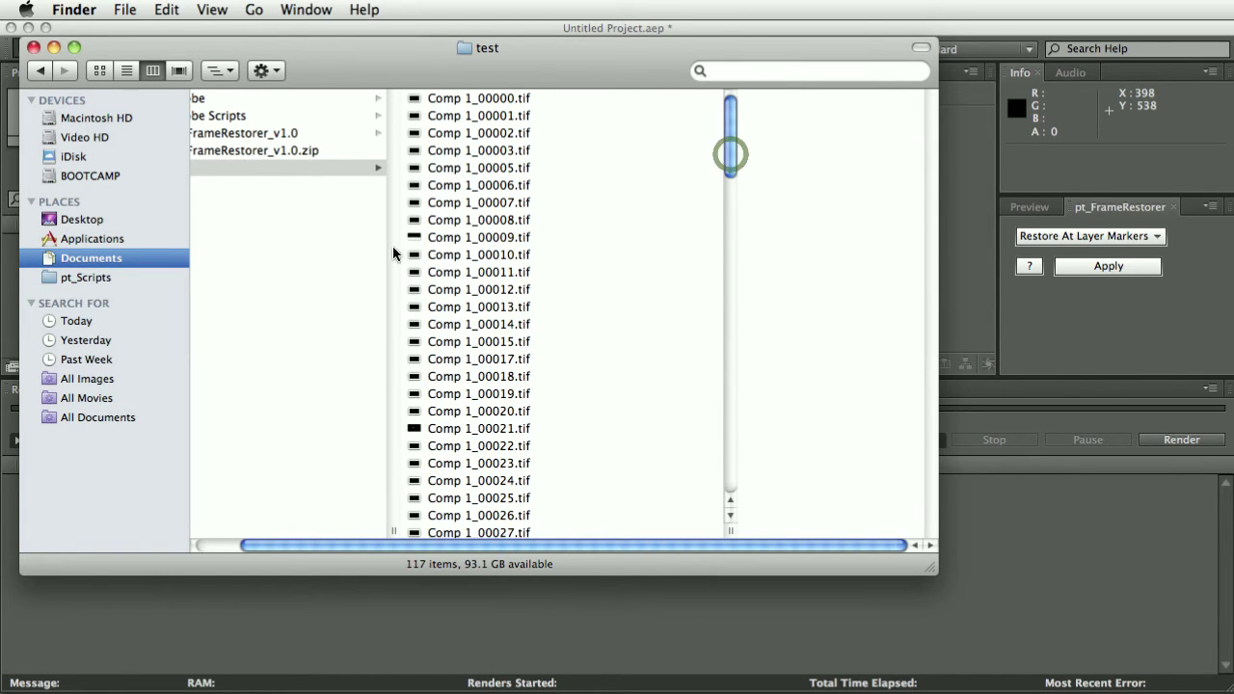
left_click_drag(441, 539, 311, 517)
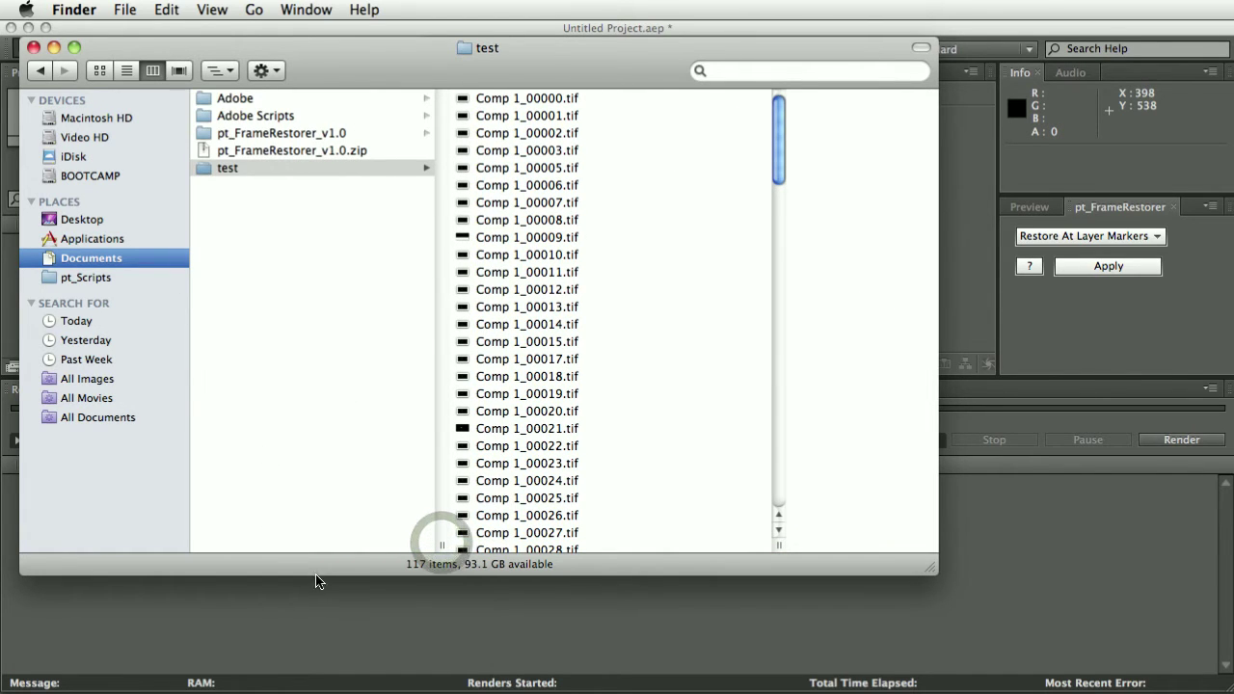
left_click_drag(316, 51, 793, 116)
left_click_drag(681, 233, 157, 303)
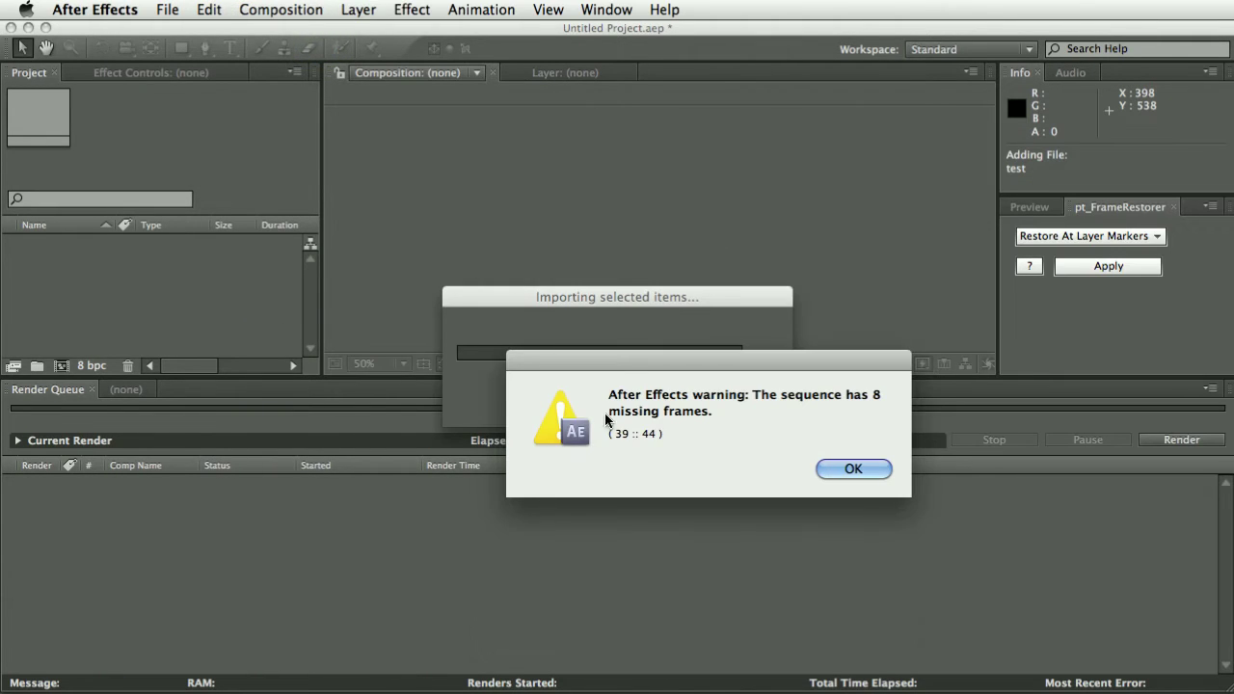
- Dismiss the missing-frames warning, make Comp 1 from the TIFF sequence, and RAM-preview it
left_click(861, 468)
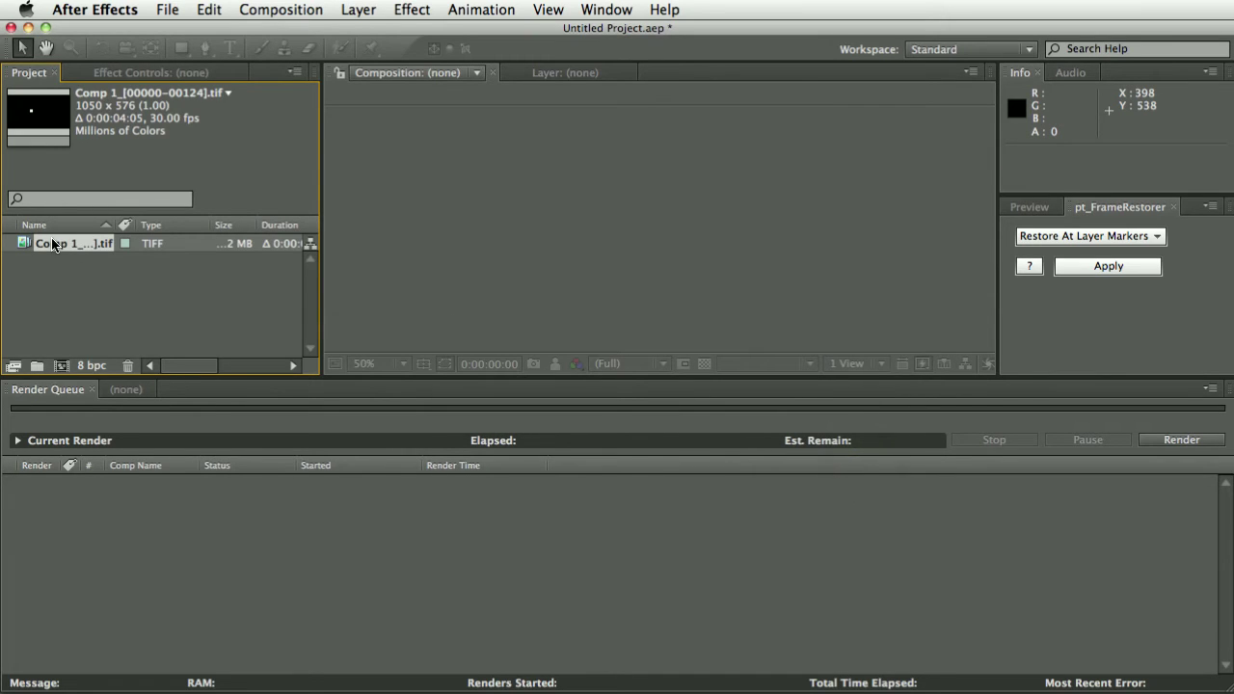
left_click_drag(55, 256, 60, 366)
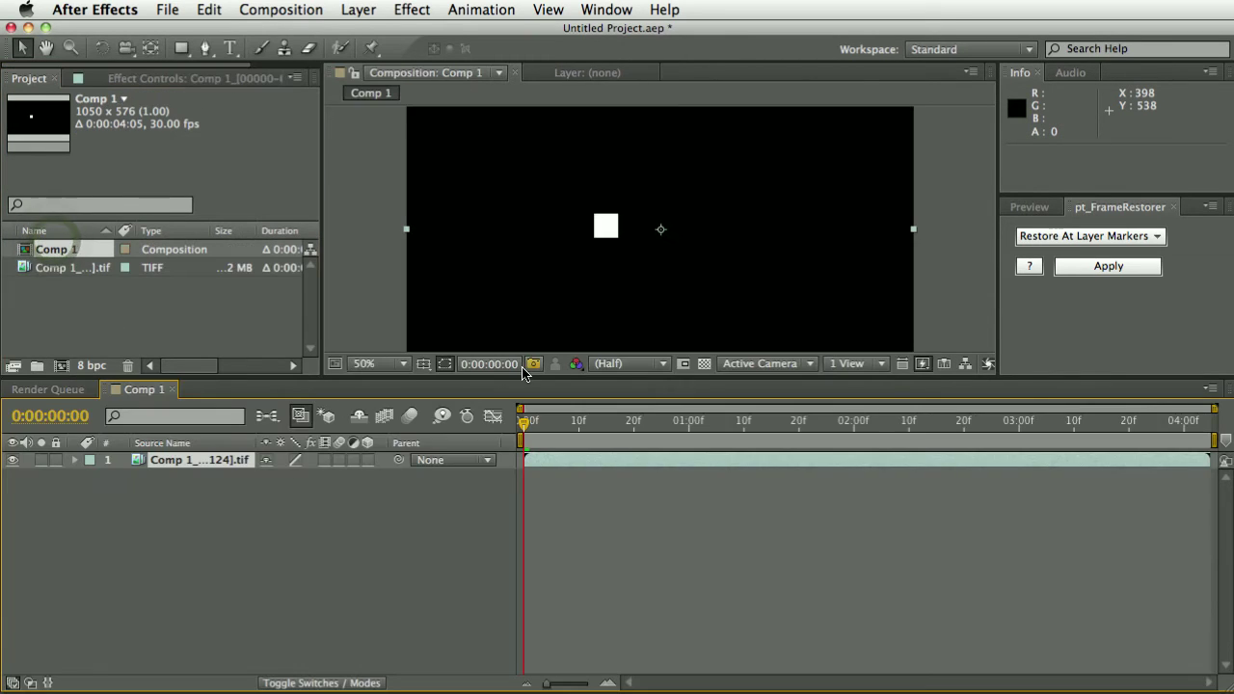
key("KP_0")
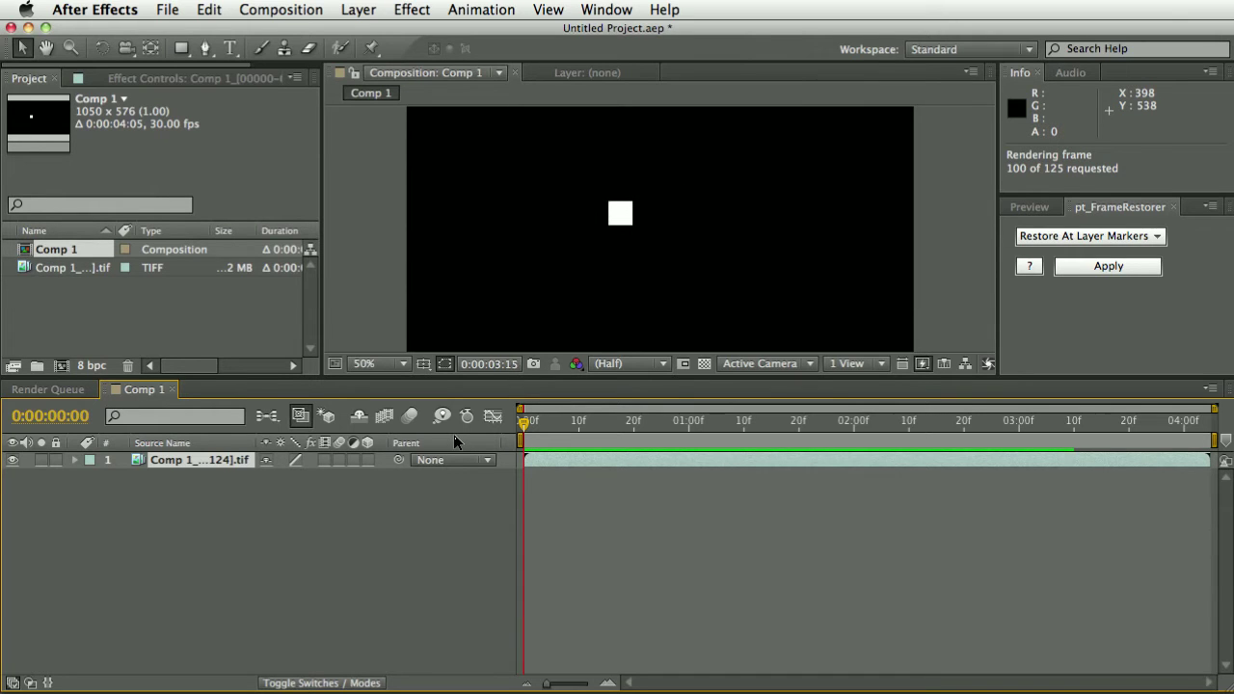
- Scrub the TIFF layer from frame 4 toward frame 24 to inspect the damaged frames
left_click(540, 429)
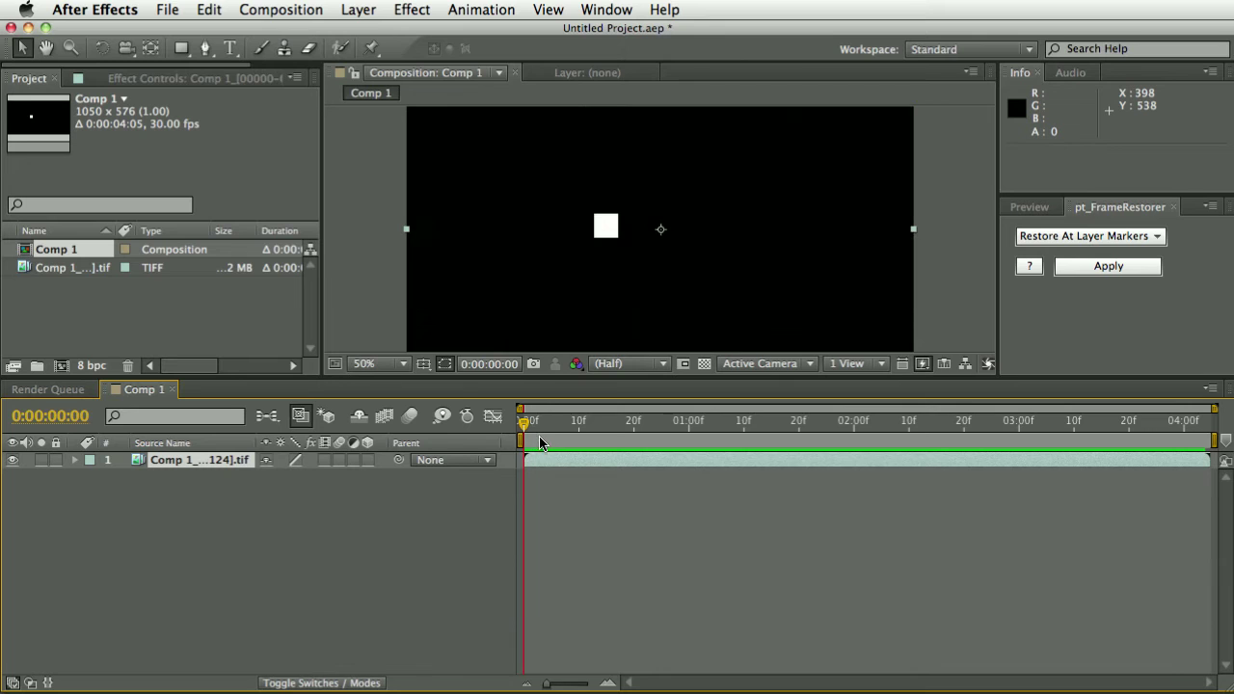
left_click(546, 424)
left_click_drag(545, 429, 549, 486)
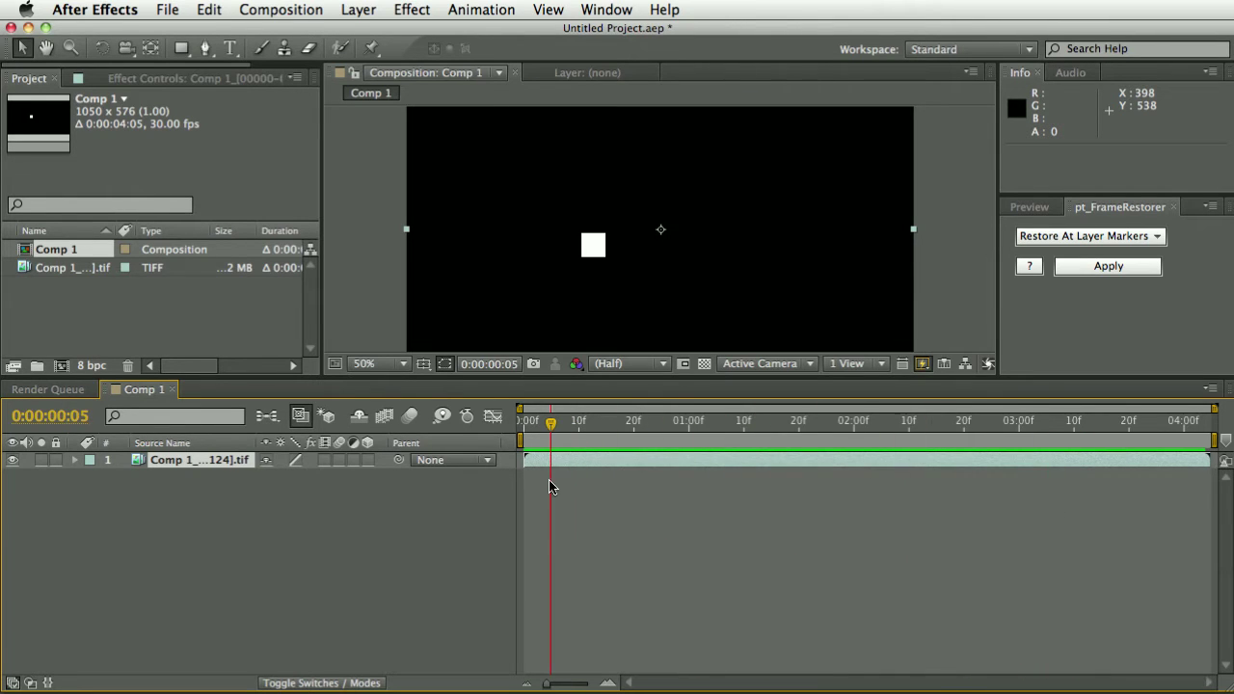
left_click(242, 459)
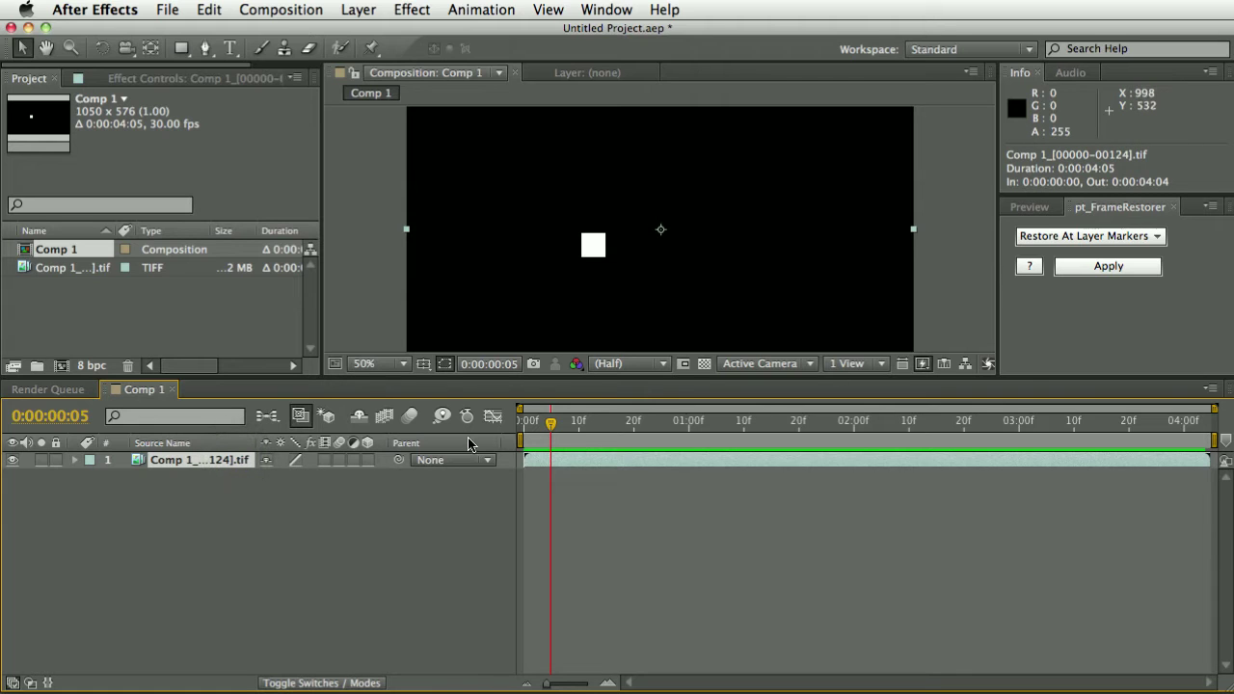
left_click_drag(559, 453, 638, 461)
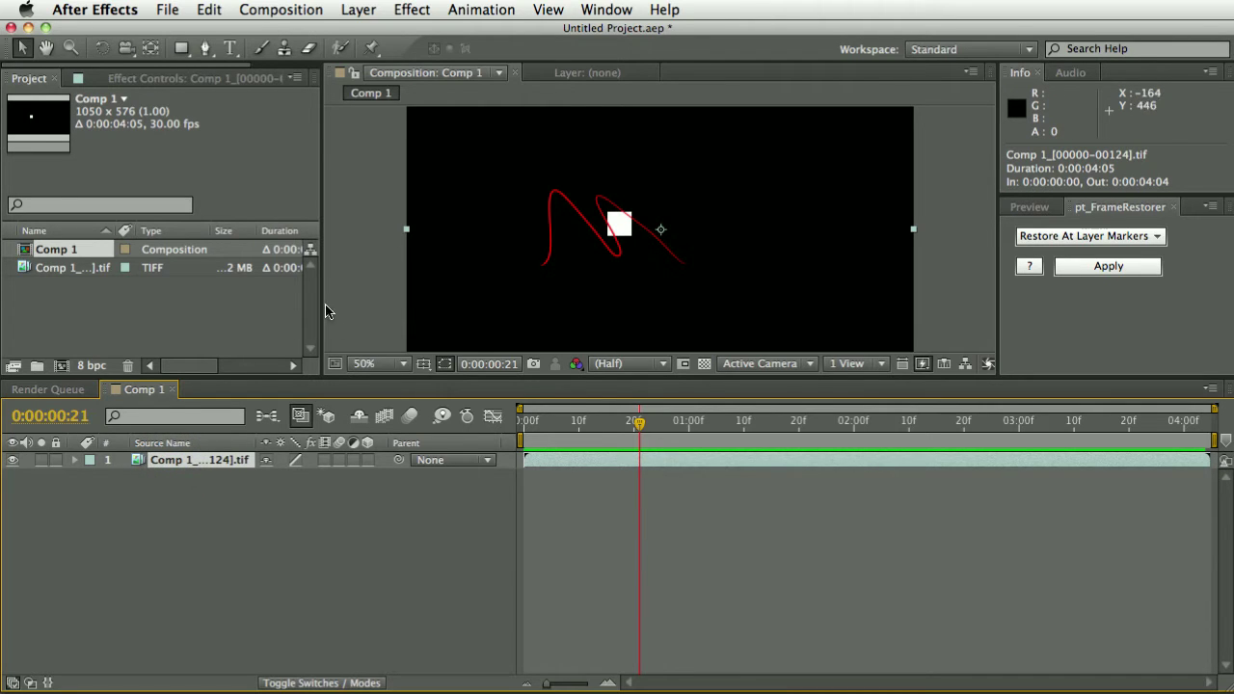
- Add a layer marker at damaged frame 21, try pt_FrameRestorer's Apply, then duplicate the TIFF layer
left_click(349, 10)
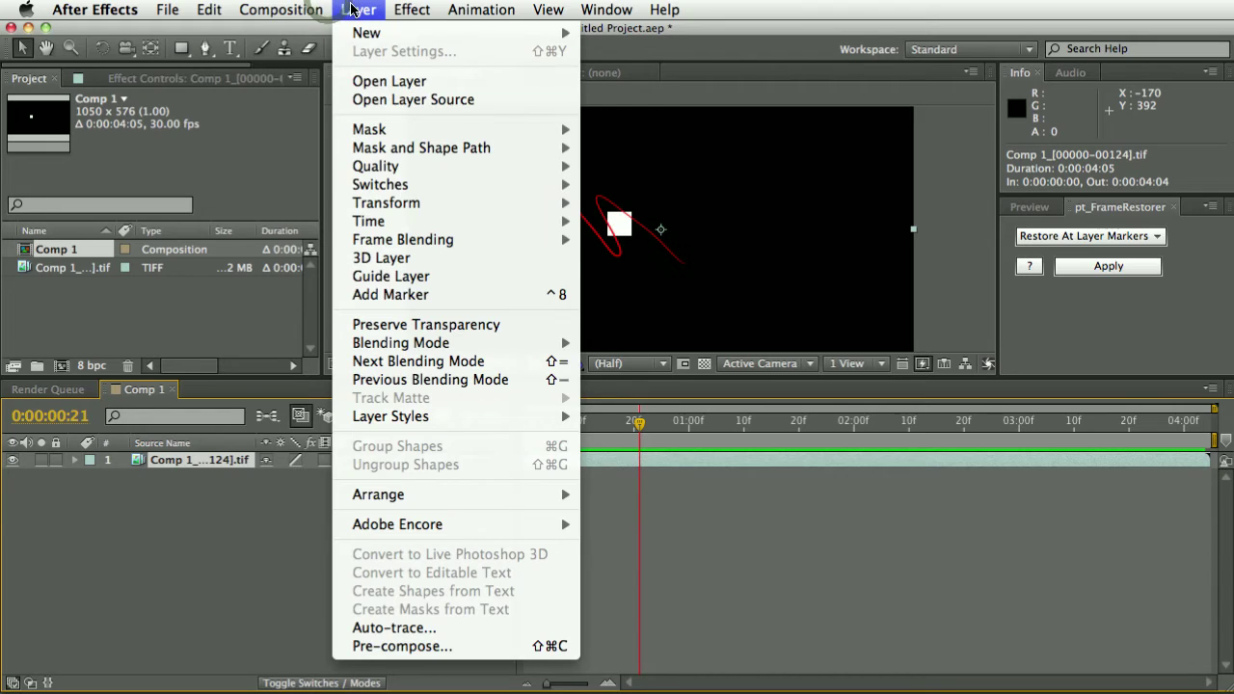
left_click(398, 295)
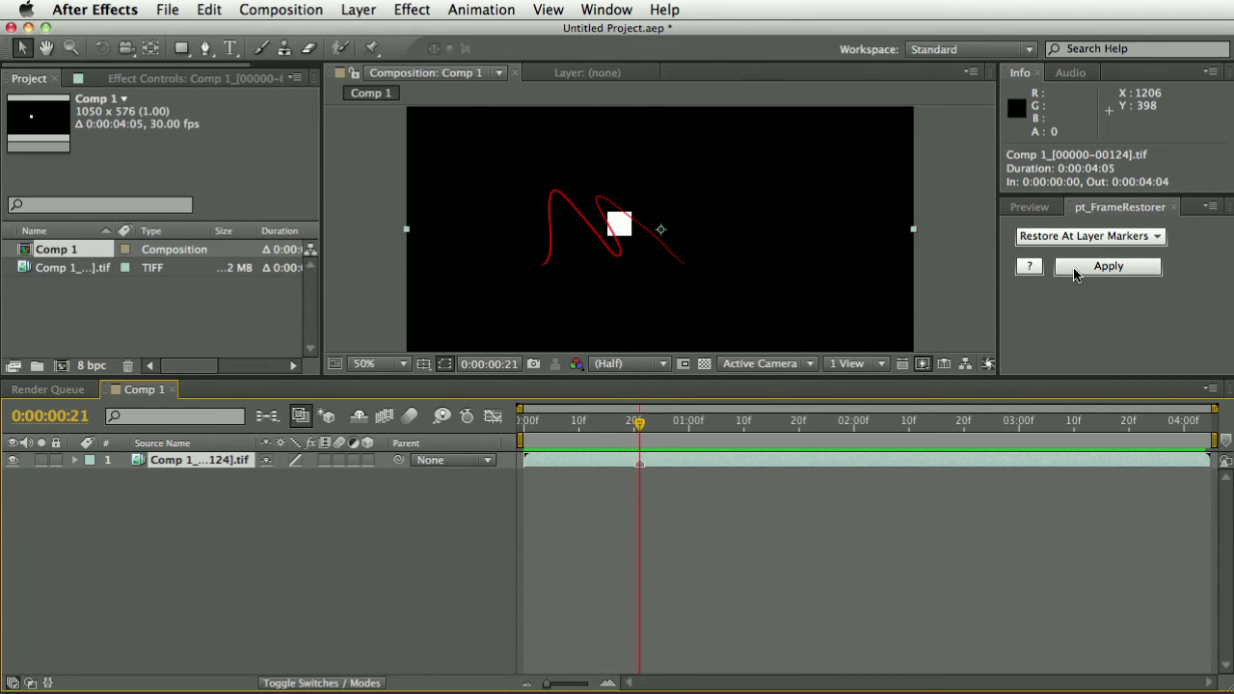
left_click(1102, 301)
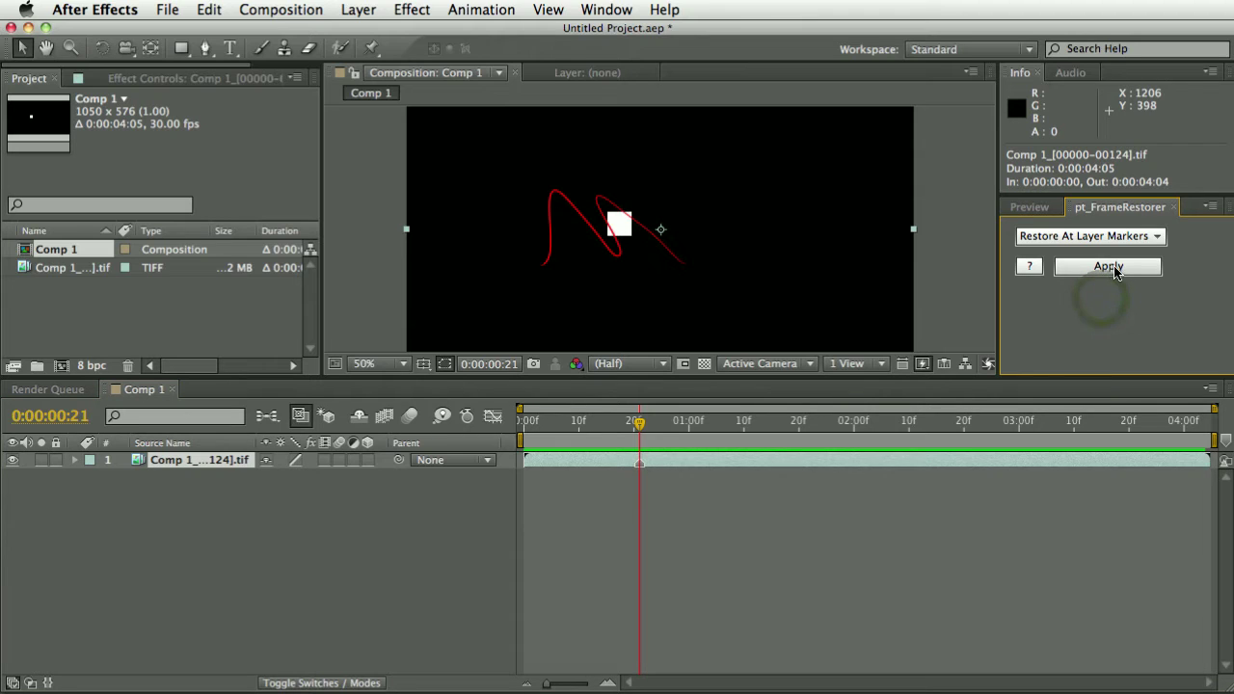
left_click(249, 485)
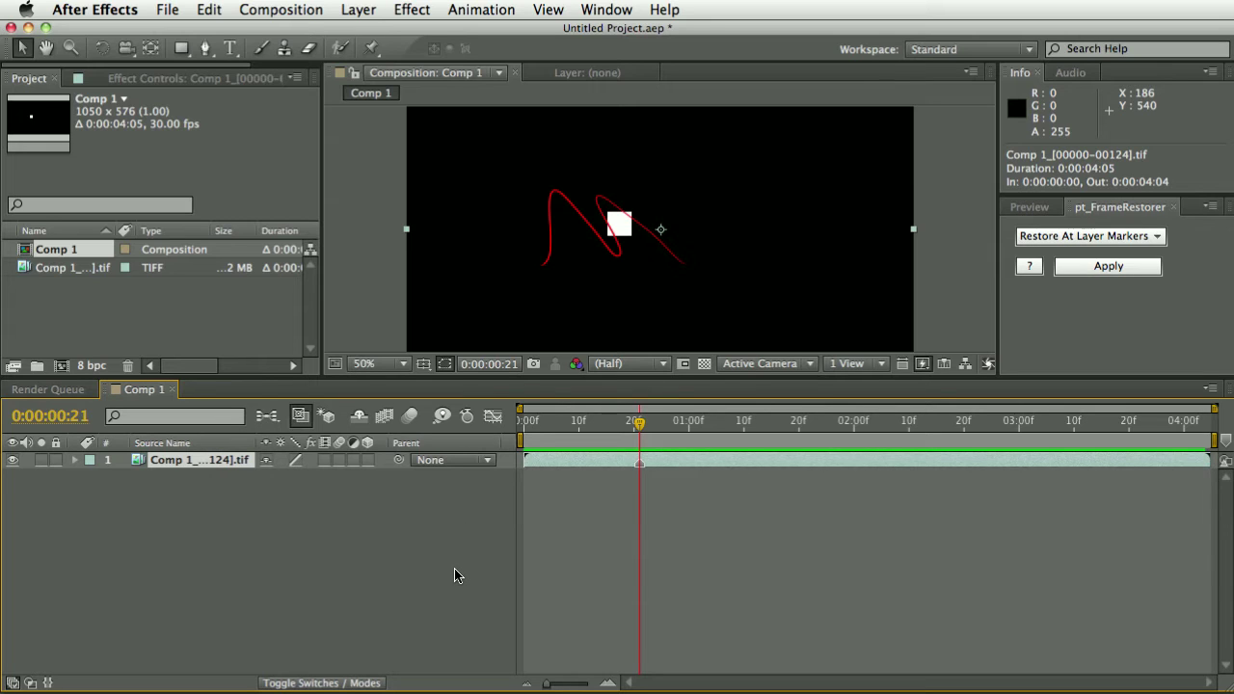
key("super+d")
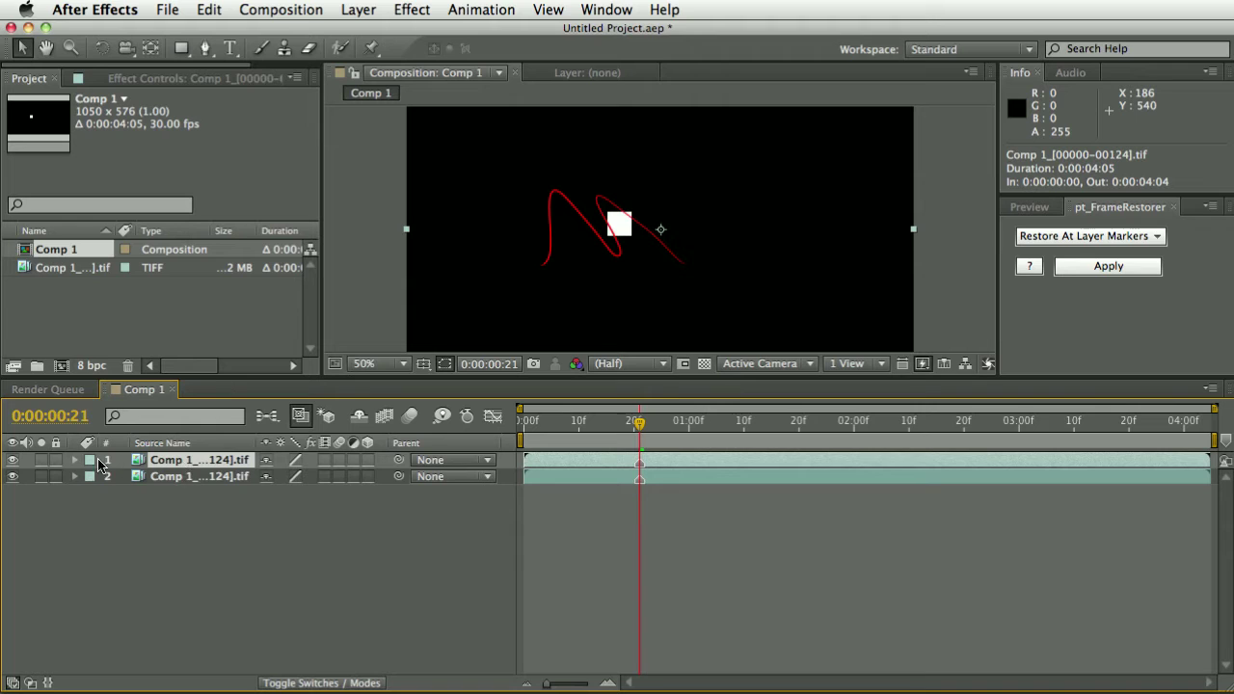
- Hide layer 1 and run pt_FrameRestorer's Restore At Layer Markers on duplicate layer 2
left_click(214, 479)
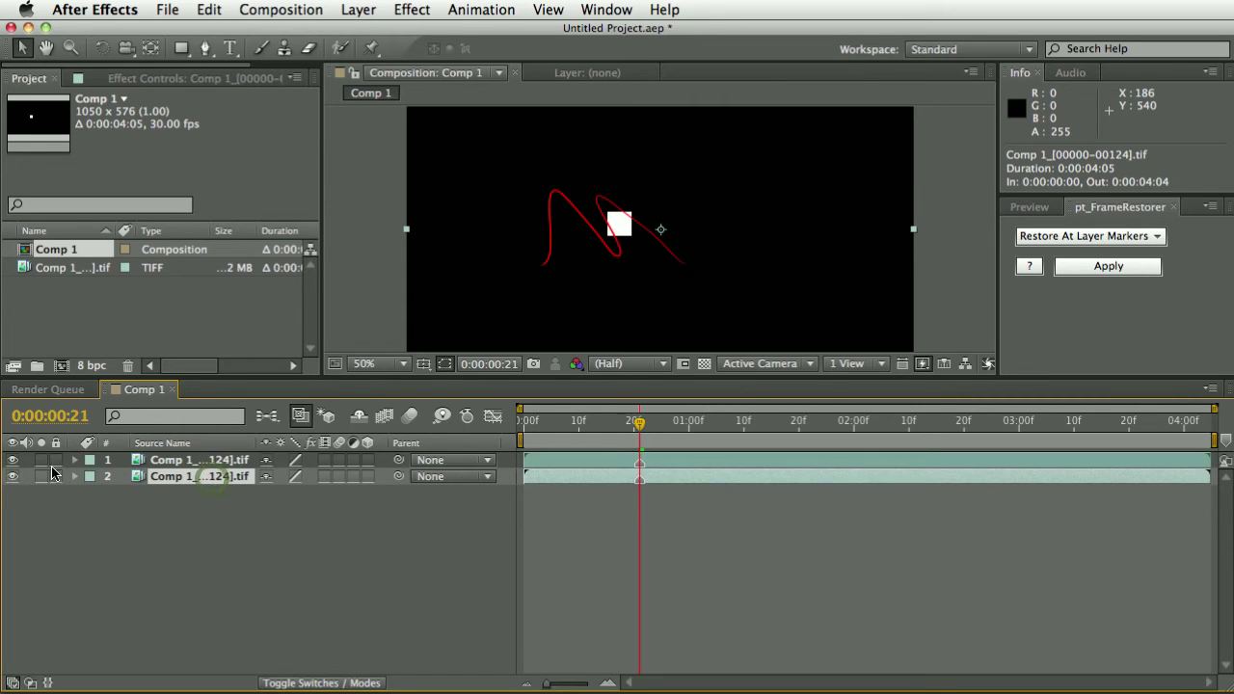
left_click(13, 460)
left_click(200, 477)
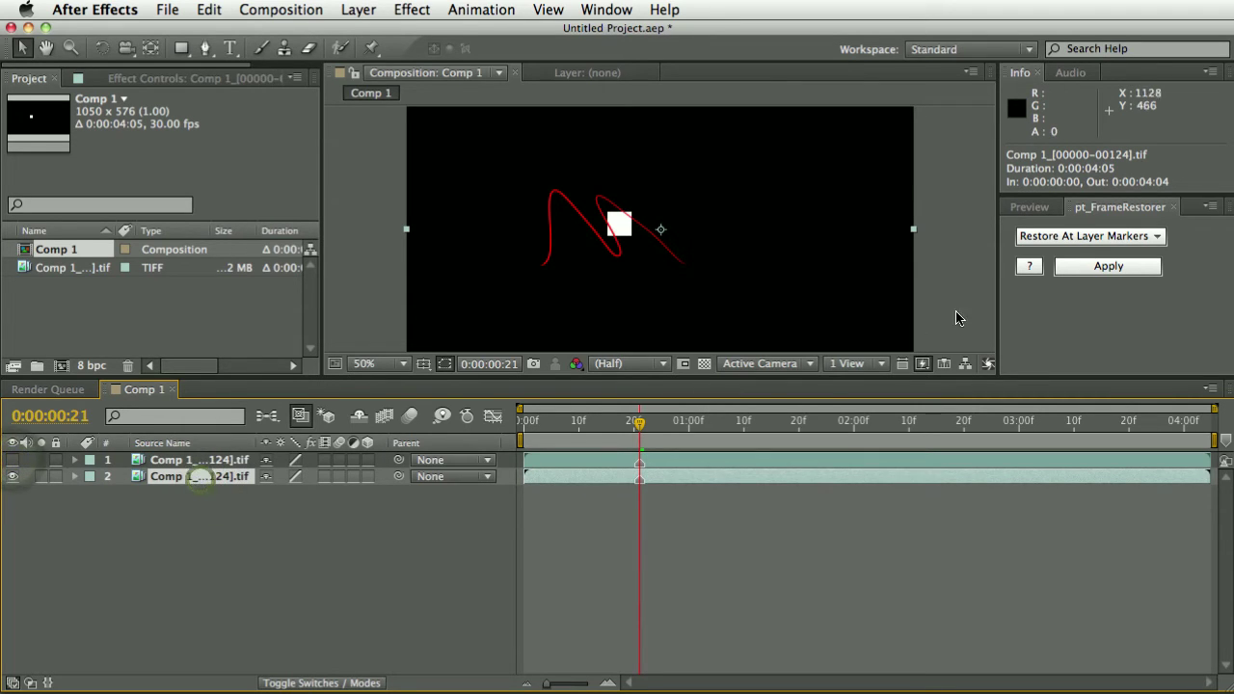
left_click(1106, 272)
left_click(1107, 270)
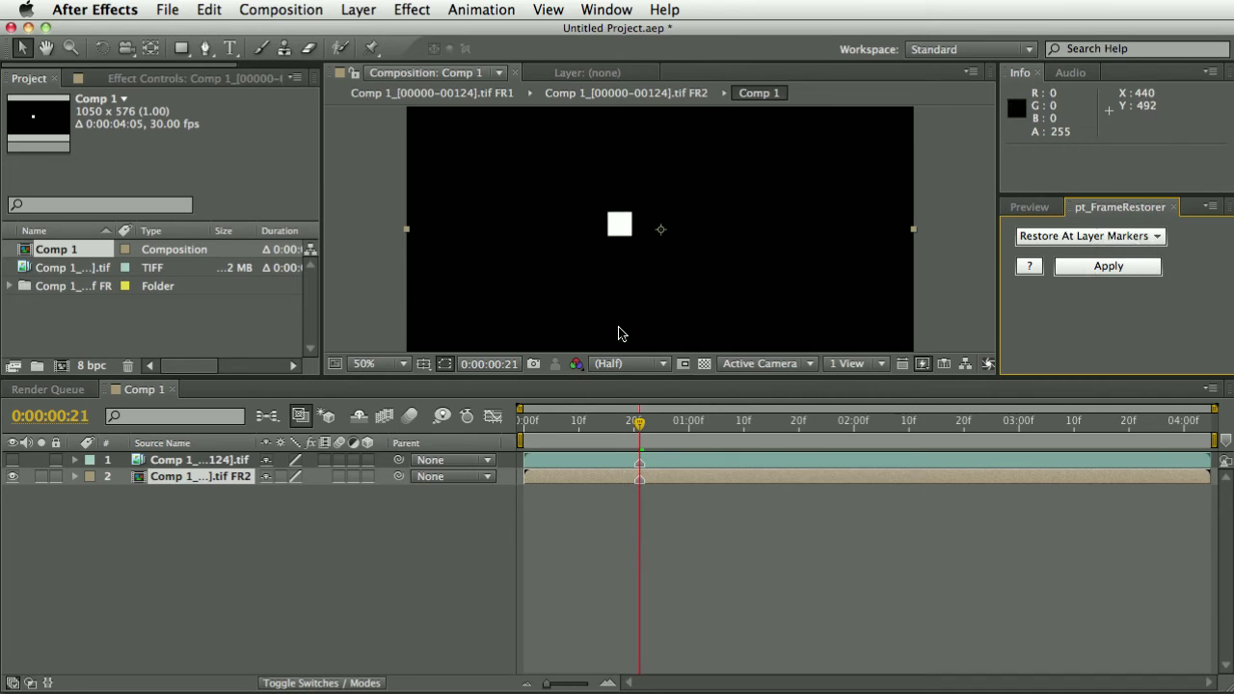
- Step between frames 20 and 22 to check that frame 21 is repaired
left_click(643, 424)
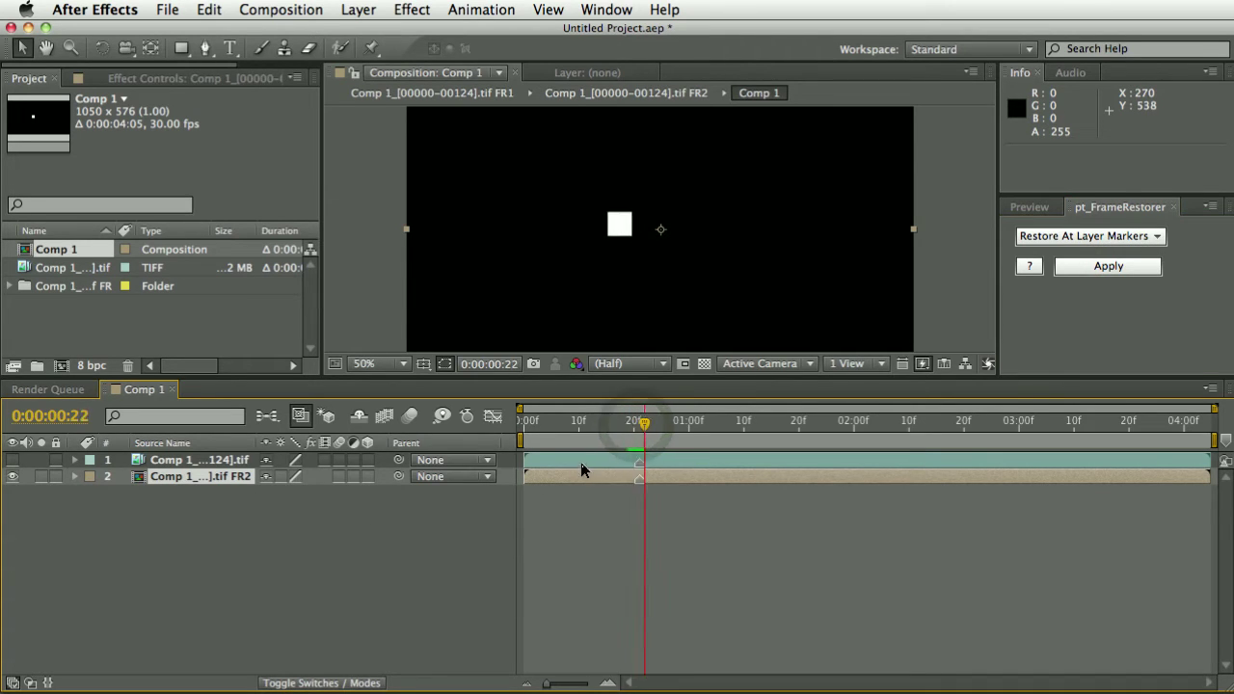
key("Page_Up")
key("Page_Up")
key("Page_Down")
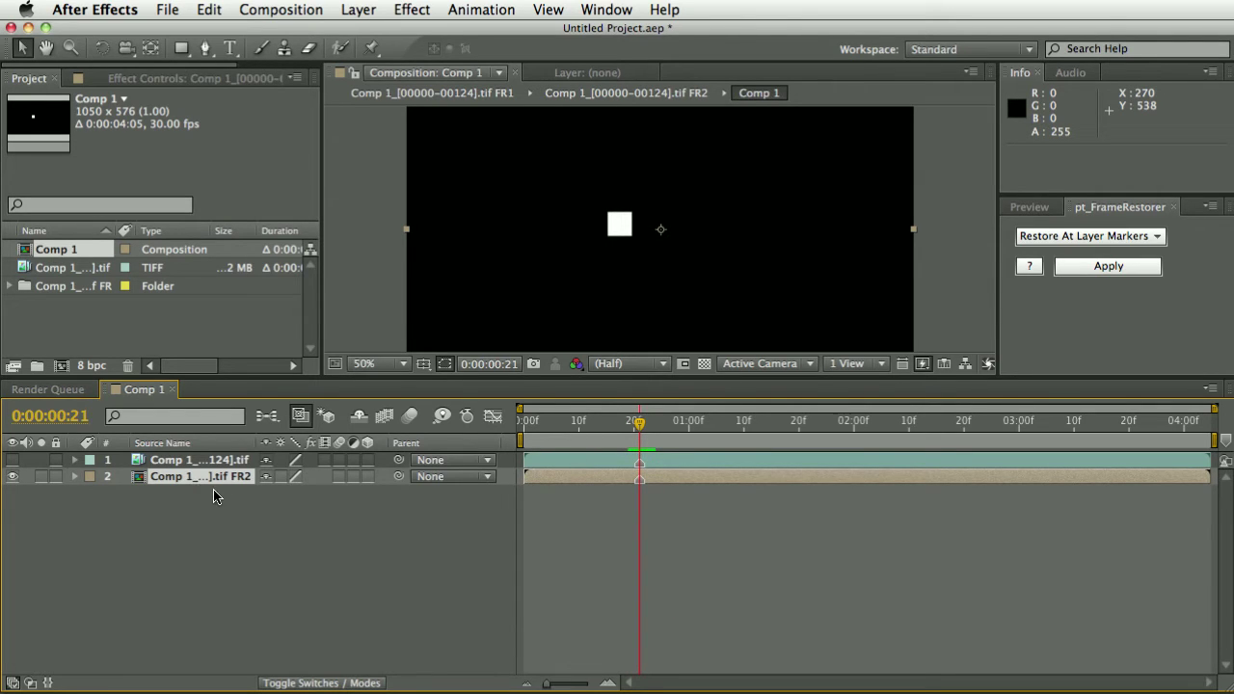
key("Page_Up")
key("Page_Up")
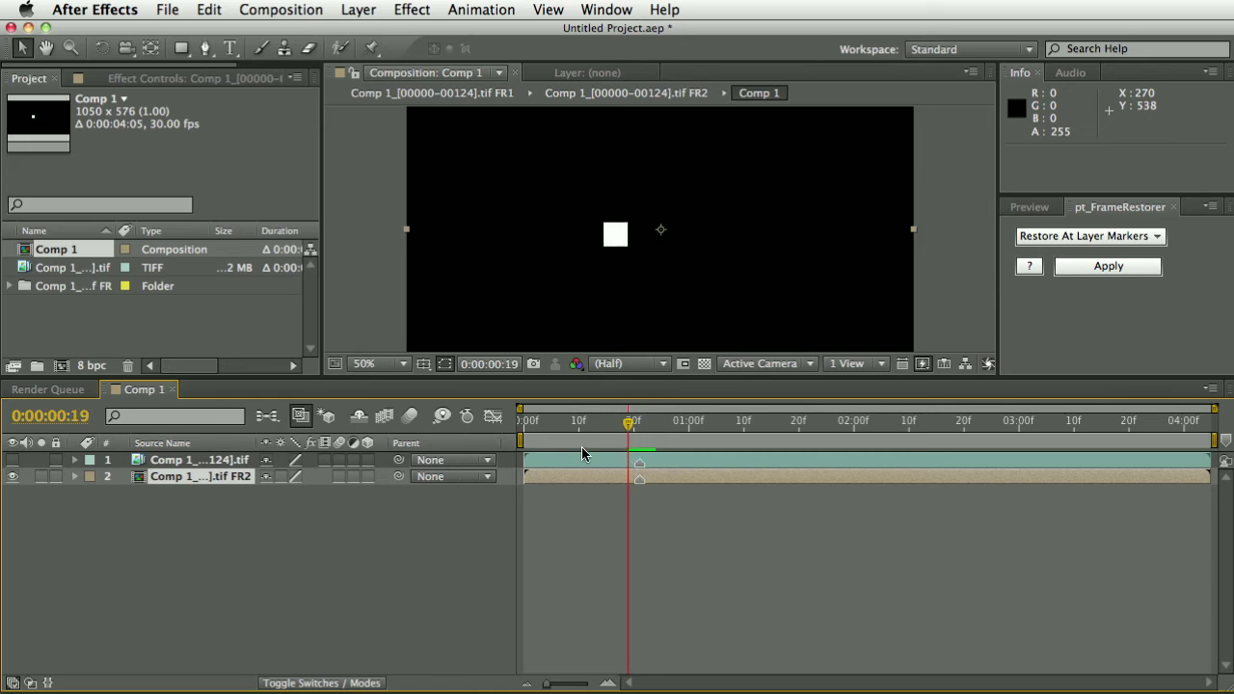
key("Page_Down")
key("Page_Down")
key("Page_Down")
key("Page_Down")
key("Page_Up")
key("Page_Up")
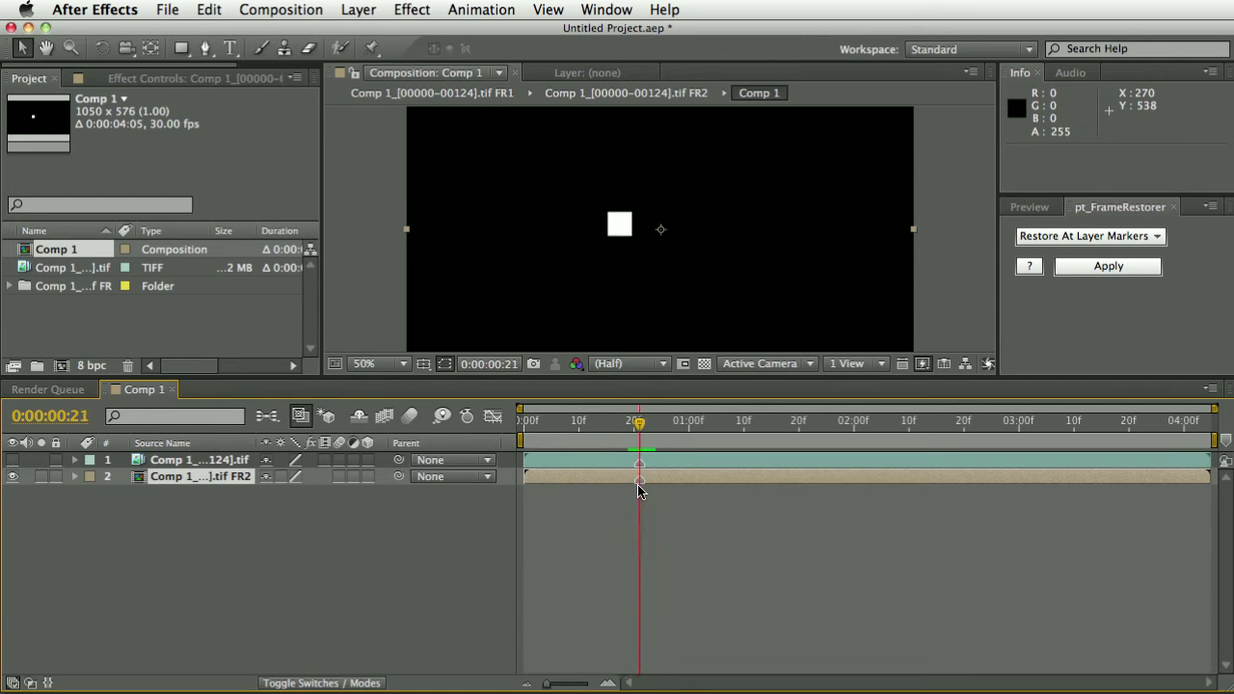
key("Page_Up")
key("Page_Down")
key("Page_Down")
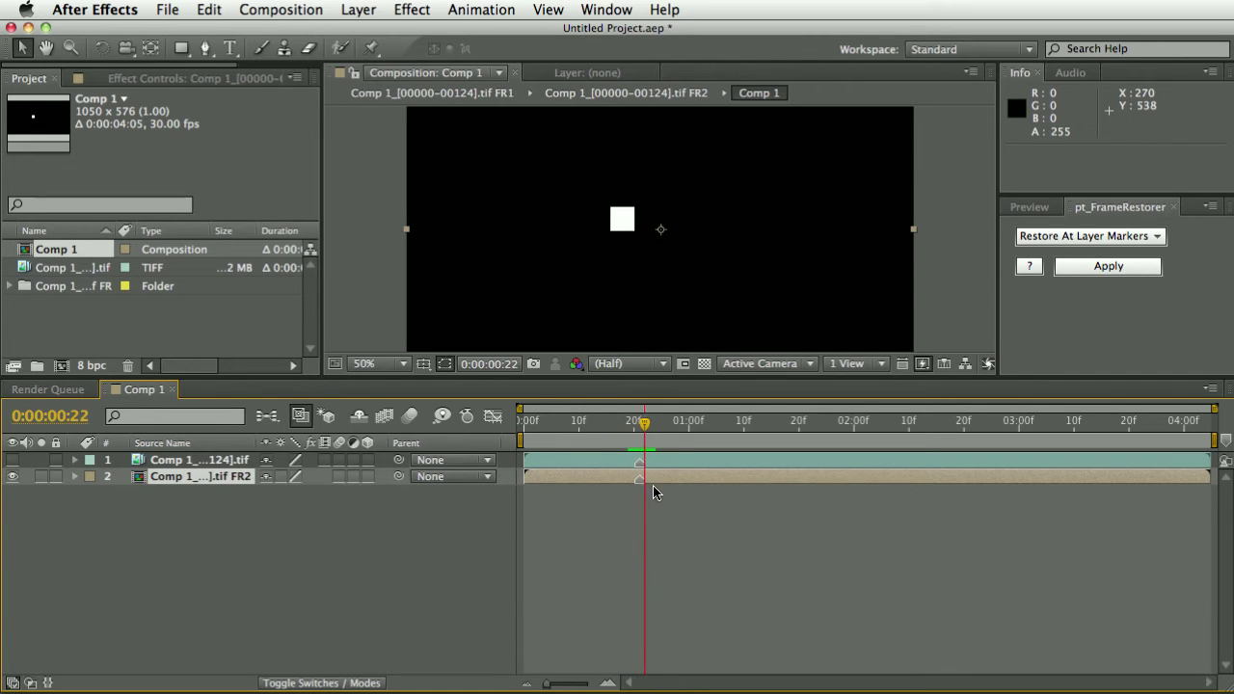
key("Page_Up")
key("Page_Up")
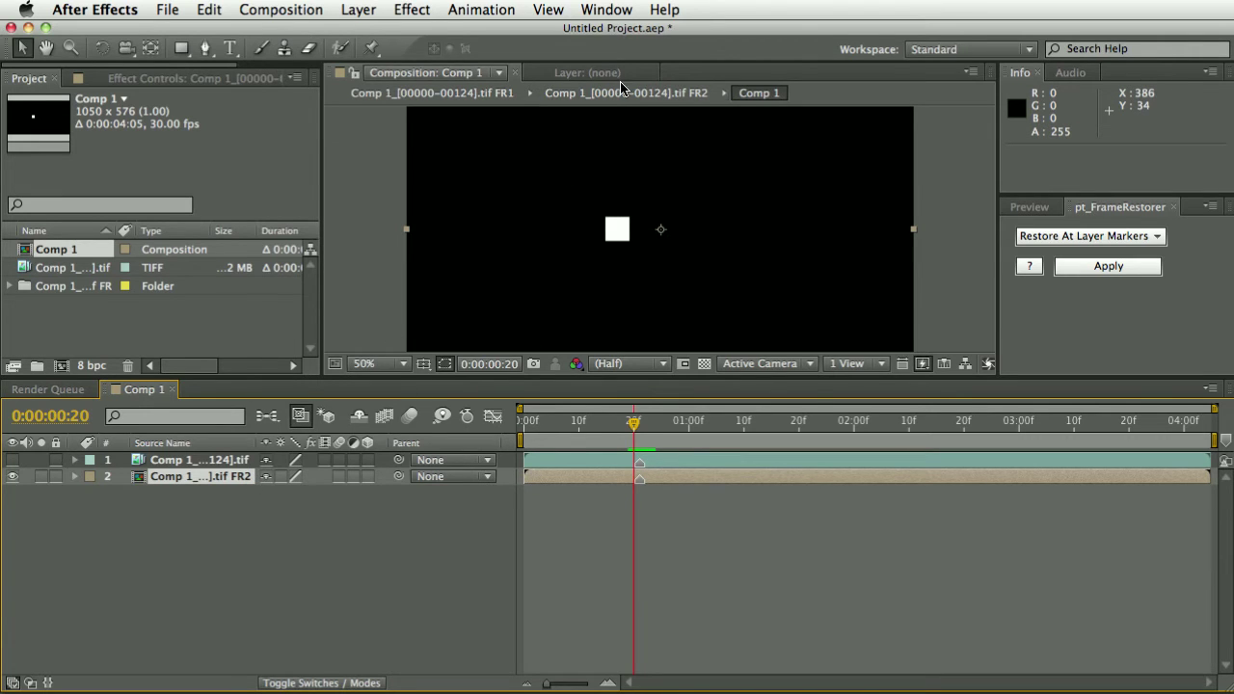
left_click(690, 93)
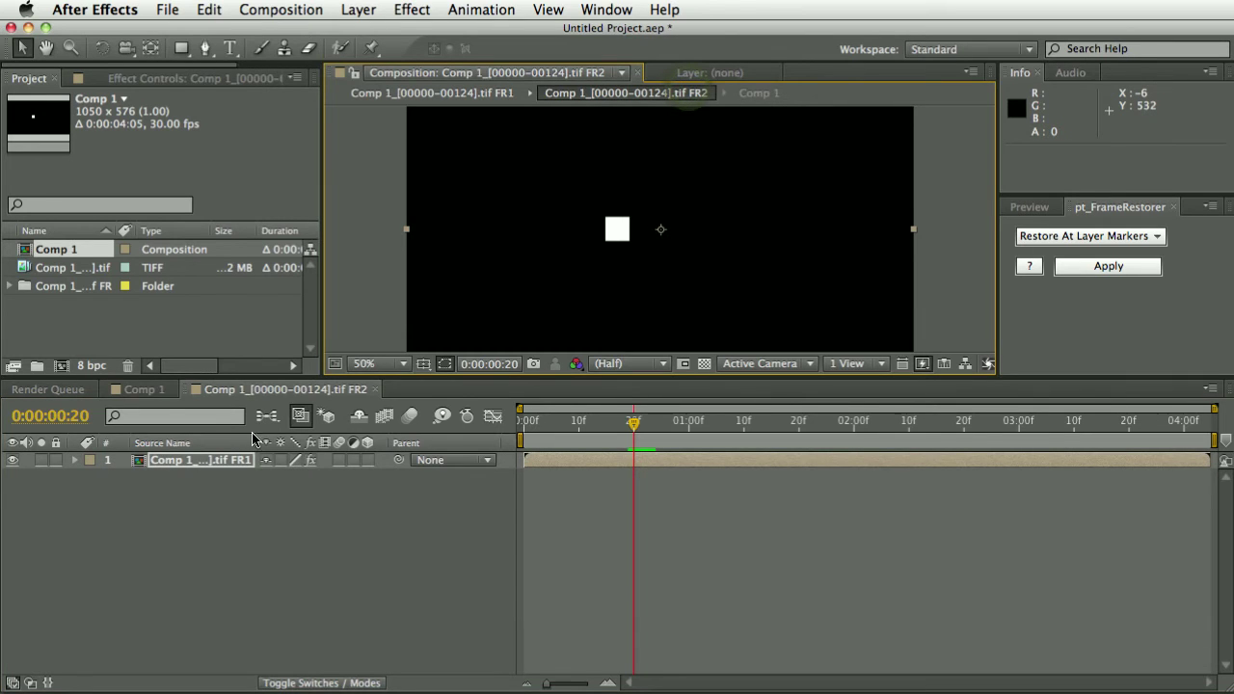
left_click(234, 463)
key("super+v")
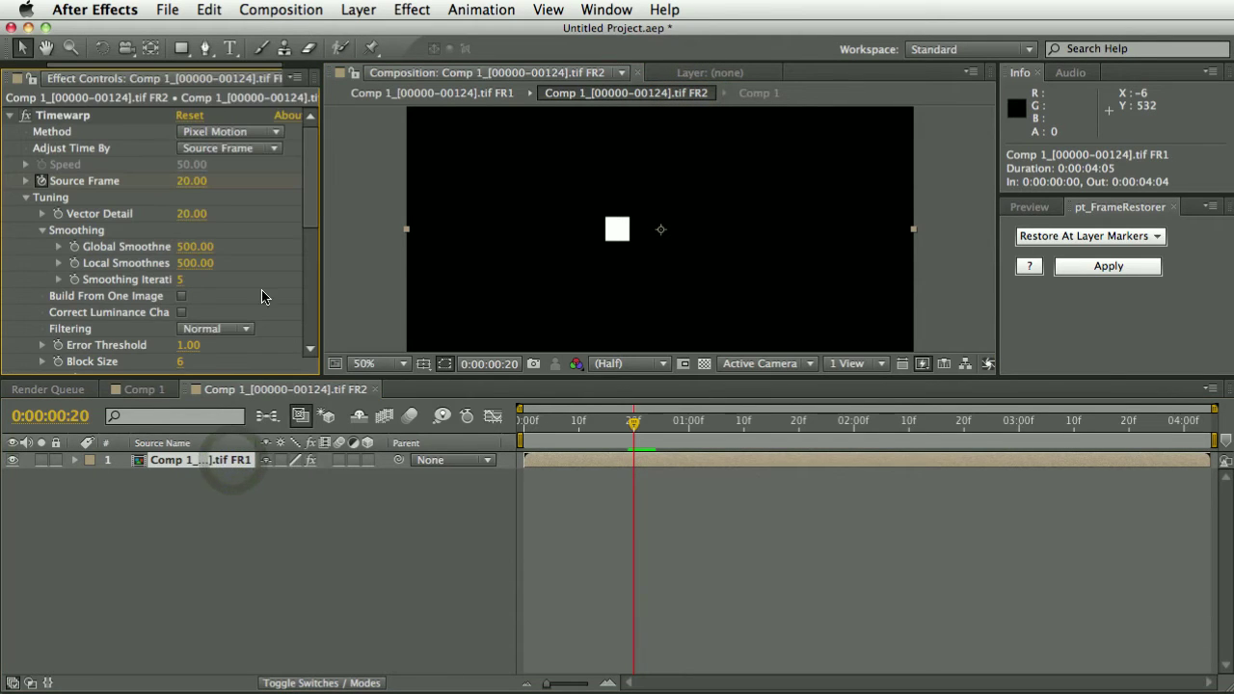
key("u")
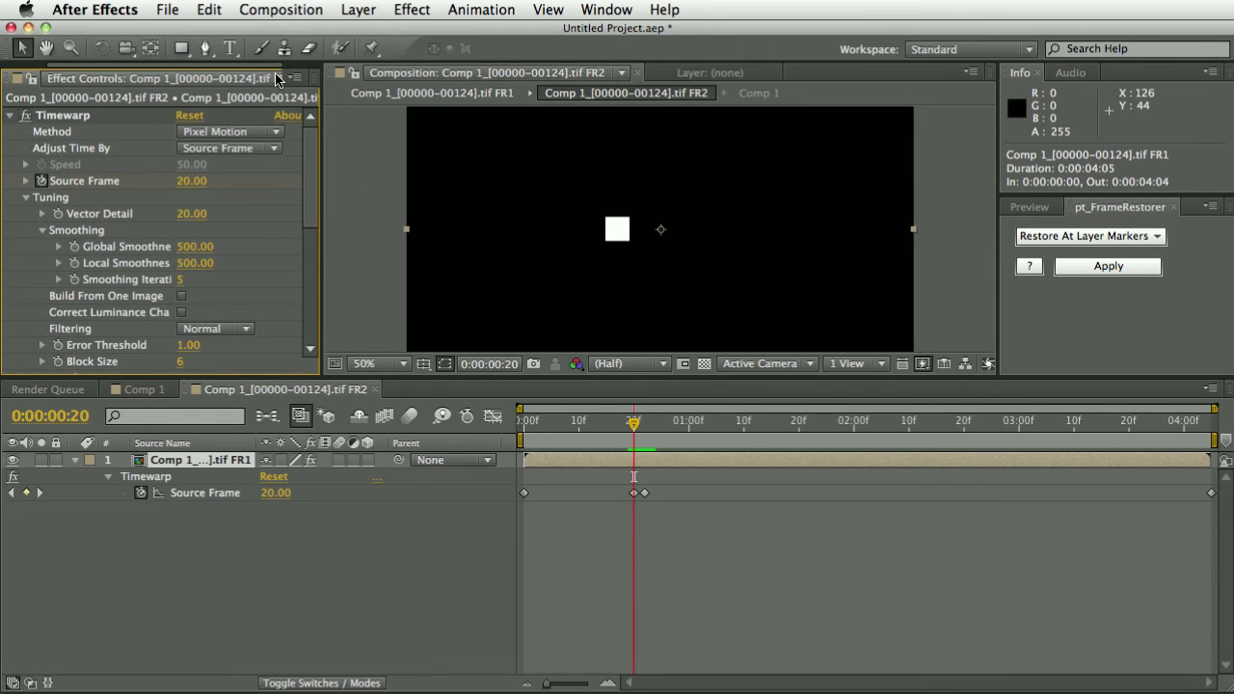
key("super+0")
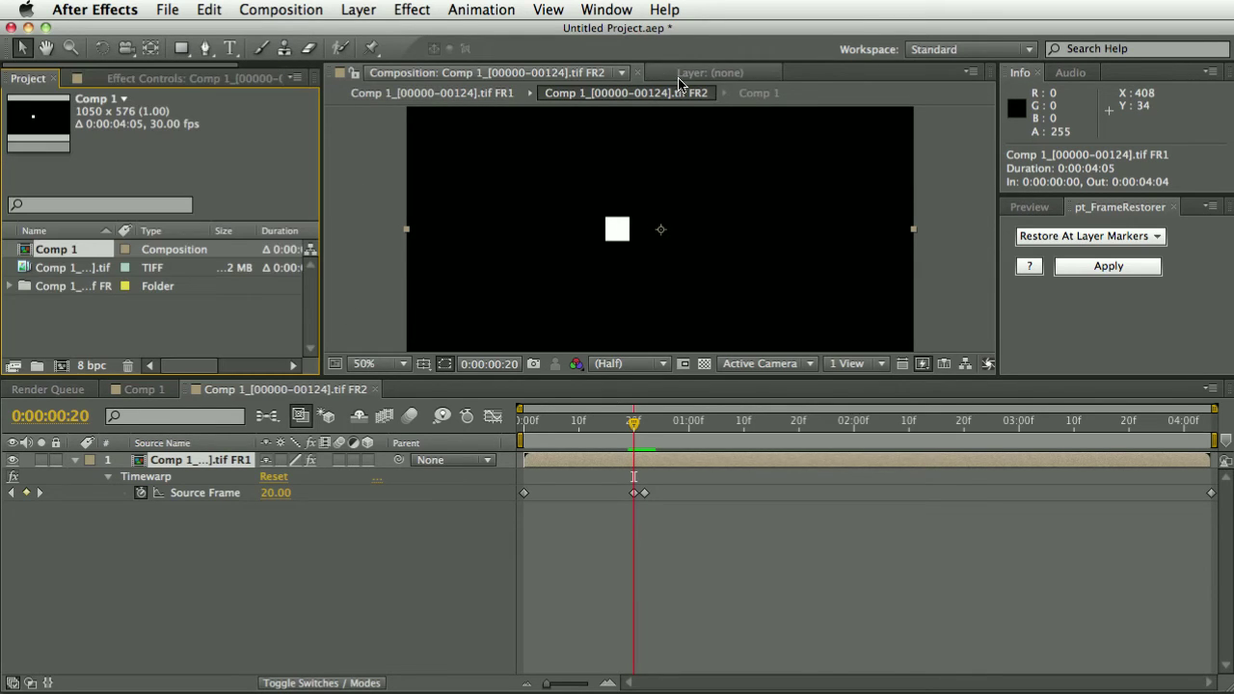
- Hide the restored layer 2 and open the original layer 1 in its layer viewer at damaged frame 21
left_click(758, 93)
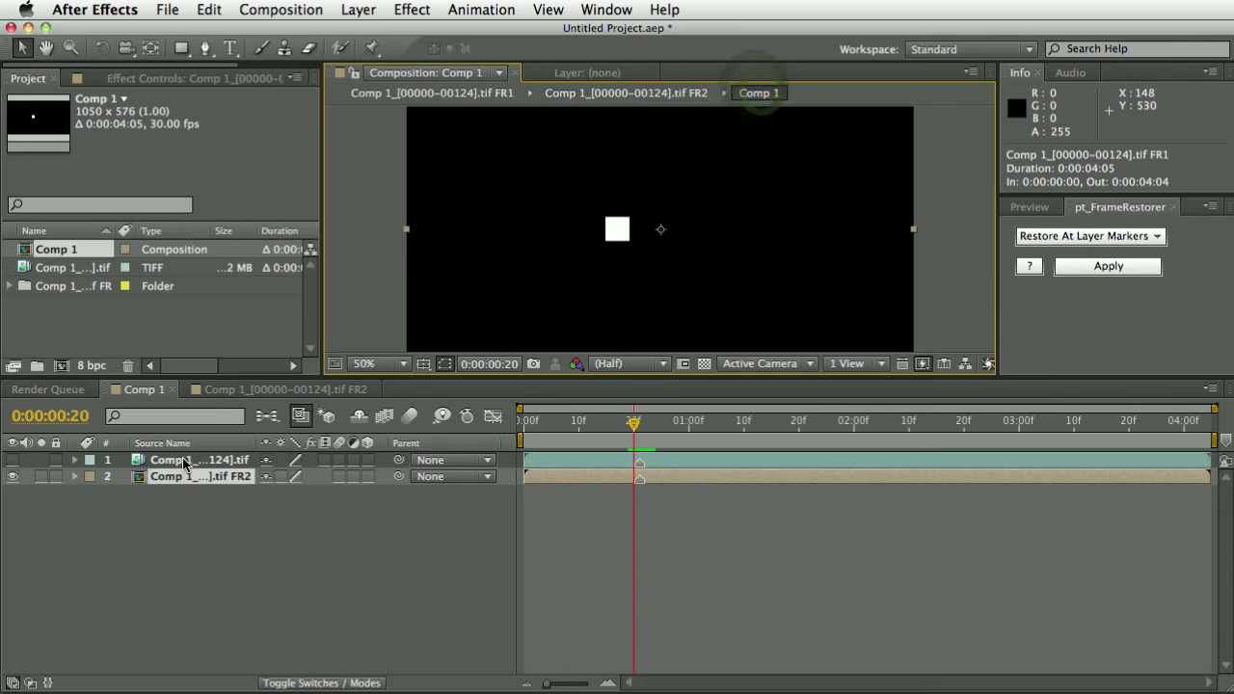
left_click(11, 476)
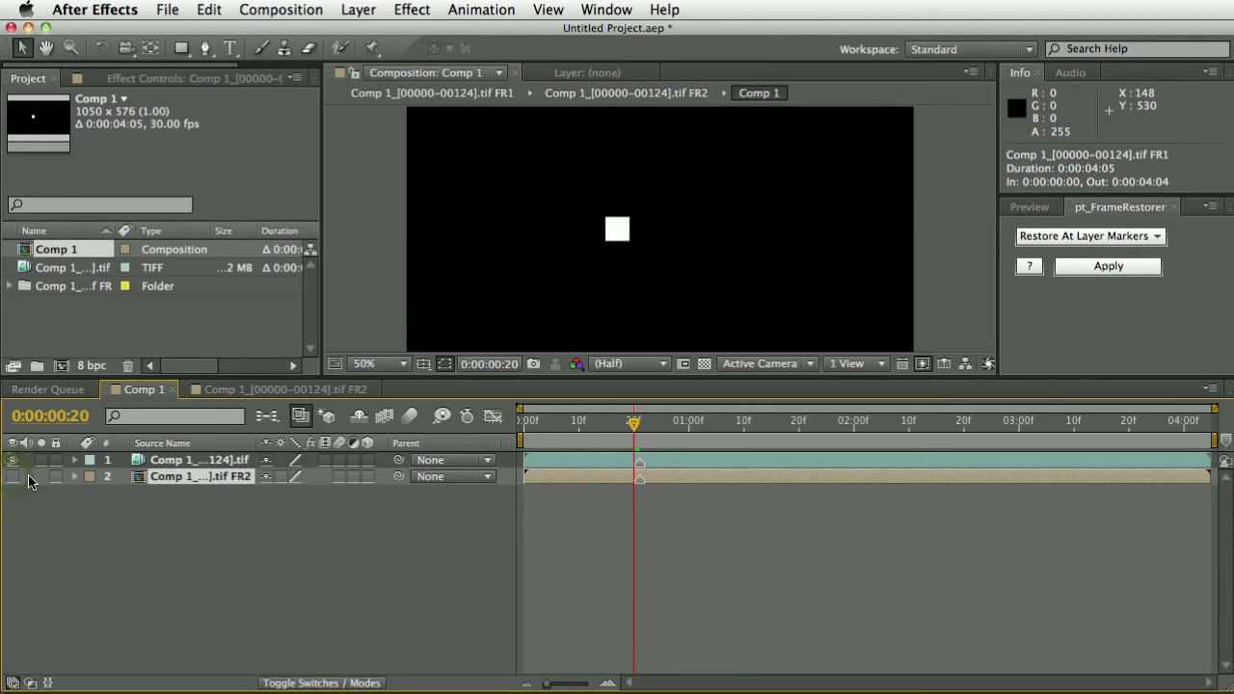
left_click(11, 459)
left_click(207, 465)
double_click(206, 464)
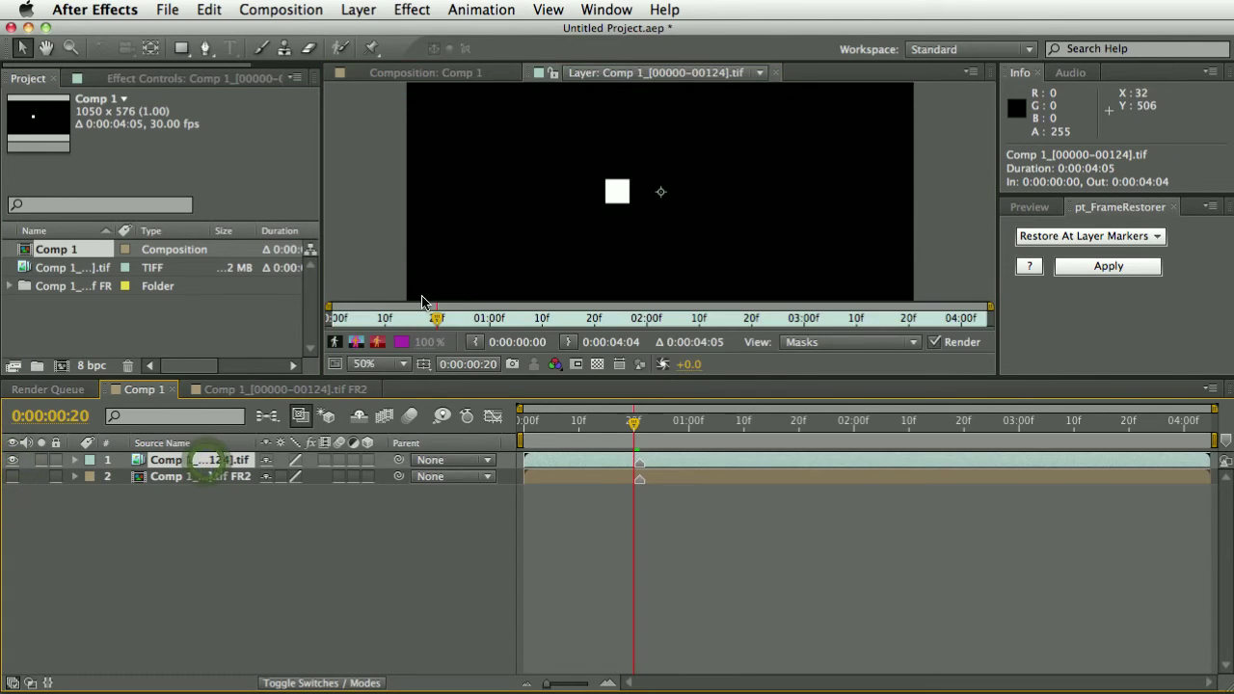
key("Page_Down")
- Clone-stamp from the restored layer over the red scribble, then preview the surrounding frames in Comp 1
left_click(284, 50)
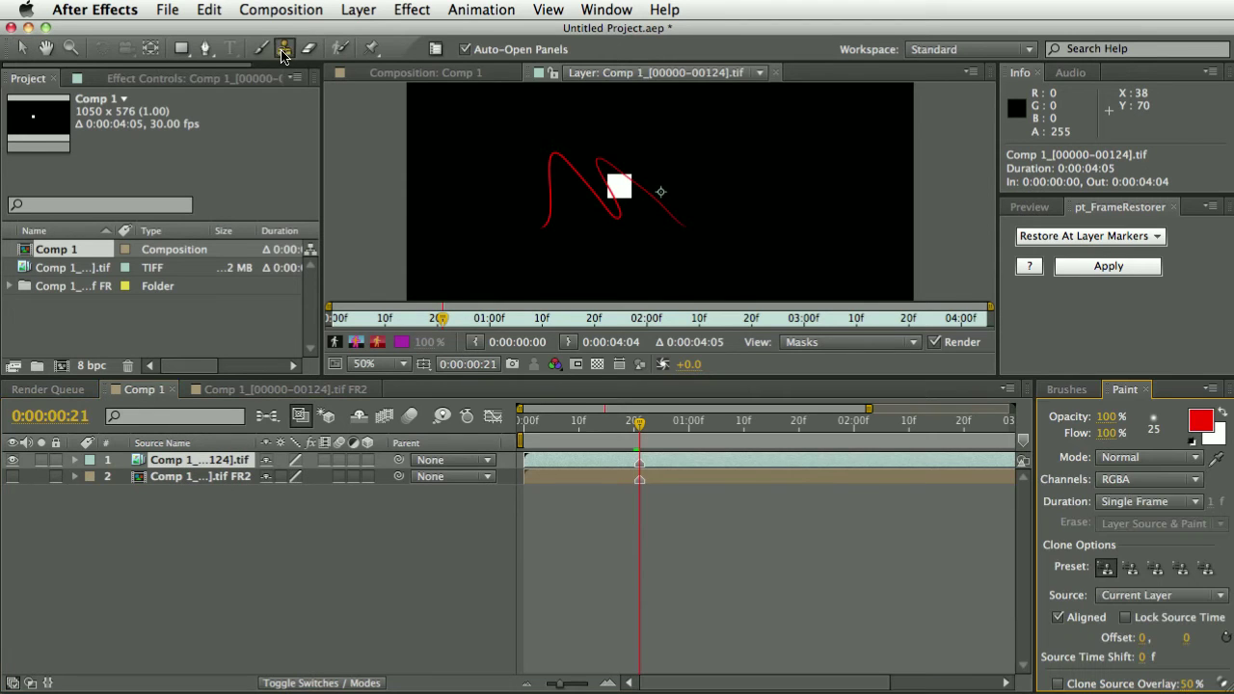
left_click(1139, 595)
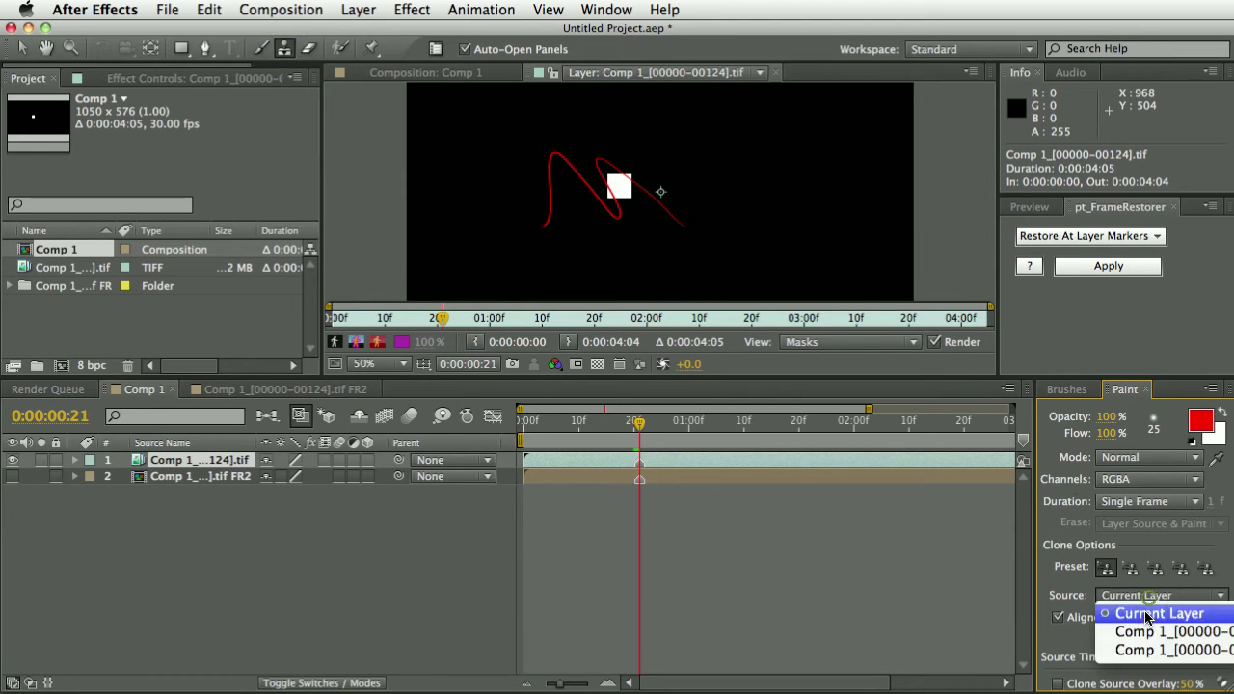
left_click(1147, 650)
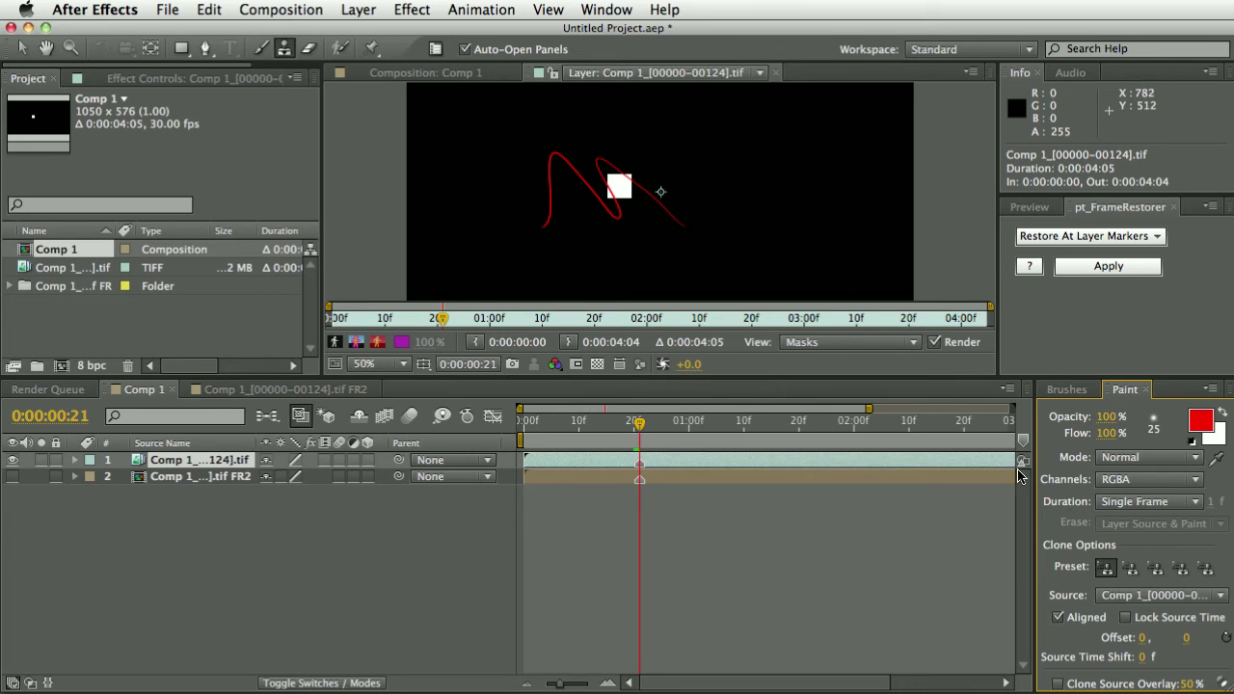
mouse_move(656, 190)
left_mouse_down()
mouse_move(631, 179)
mouse_move(685, 226)
left_mouse_up()
mouse_move(625, 170)
left_mouse_down()
mouse_move(609, 215)
mouse_move(571, 166)
left_mouse_up()
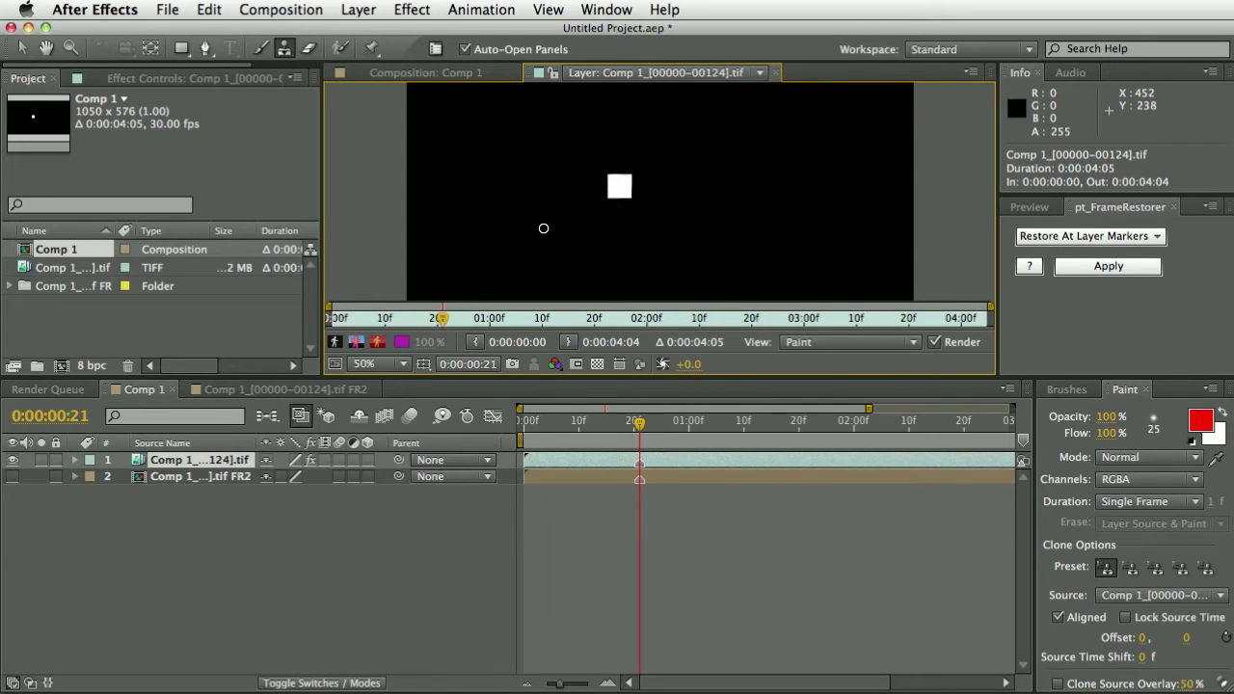
left_click(1024, 461)
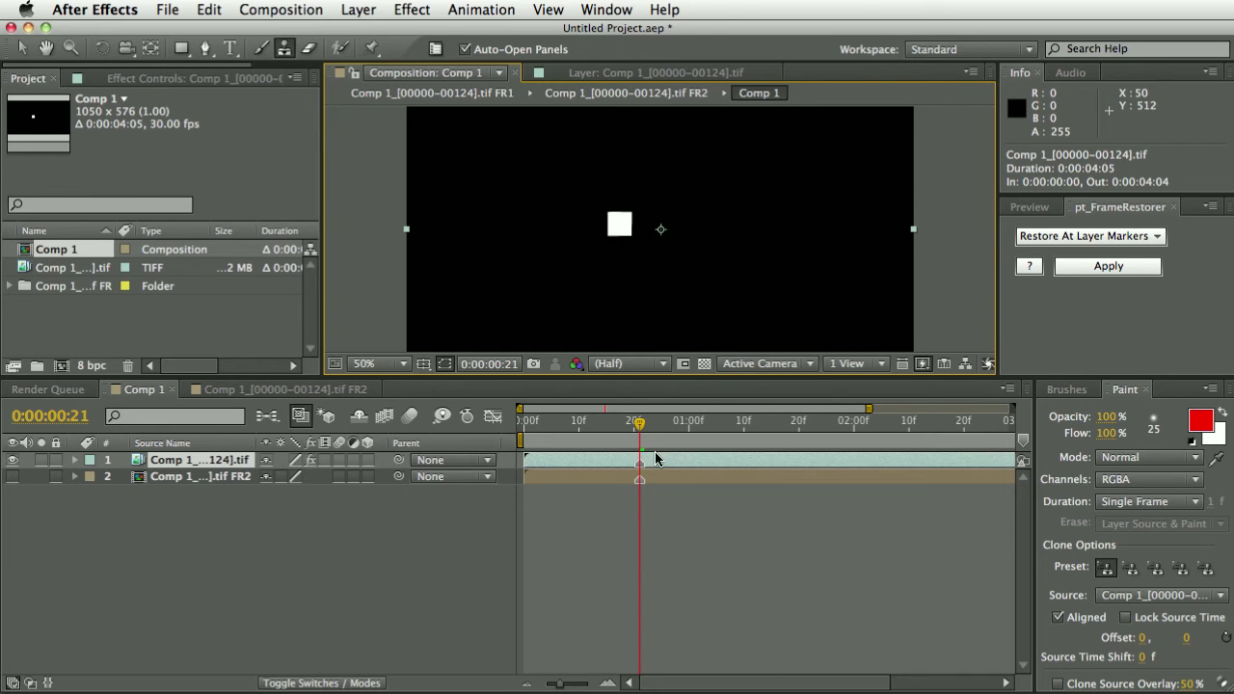
mouse_move(644, 429)
left_mouse_down()
mouse_move(766, 444)
mouse_move(625, 446)
mouse_move(682, 445)
mouse_move(628, 444)
mouse_move(627, 420)
mouse_move(639, 420)
left_mouse_up()
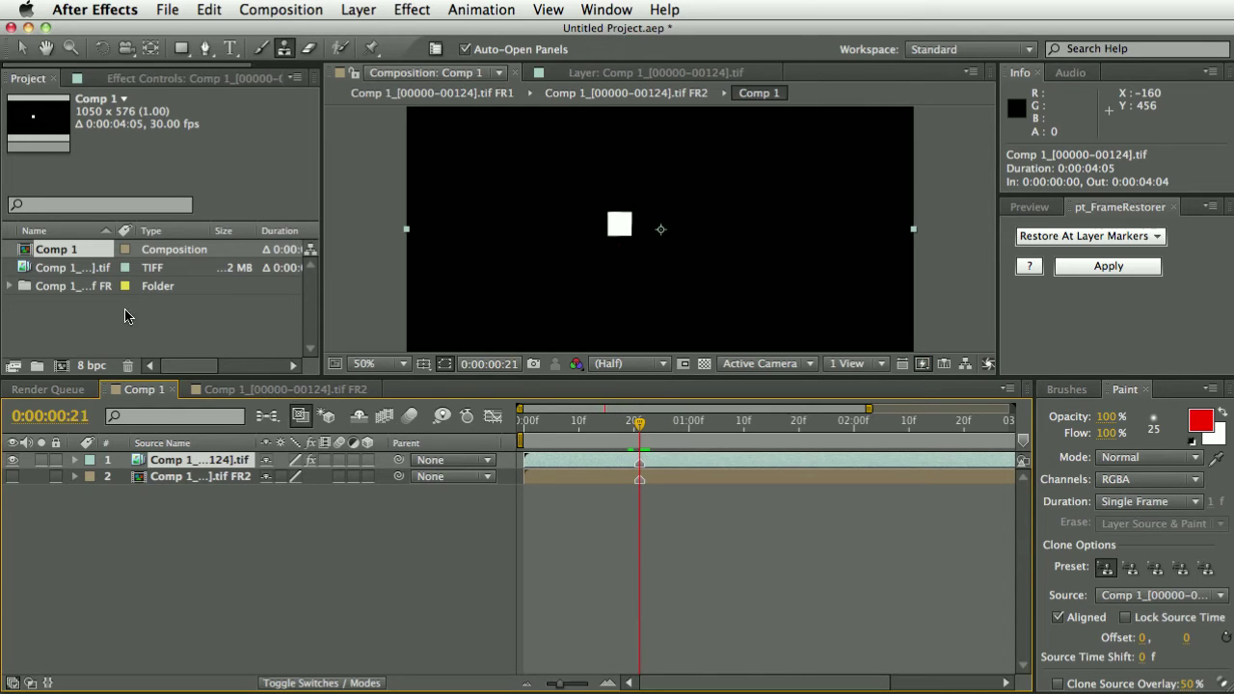
- Delete the three existing project items
left_click_drag(150, 328, 100, 221)
key("Delete")
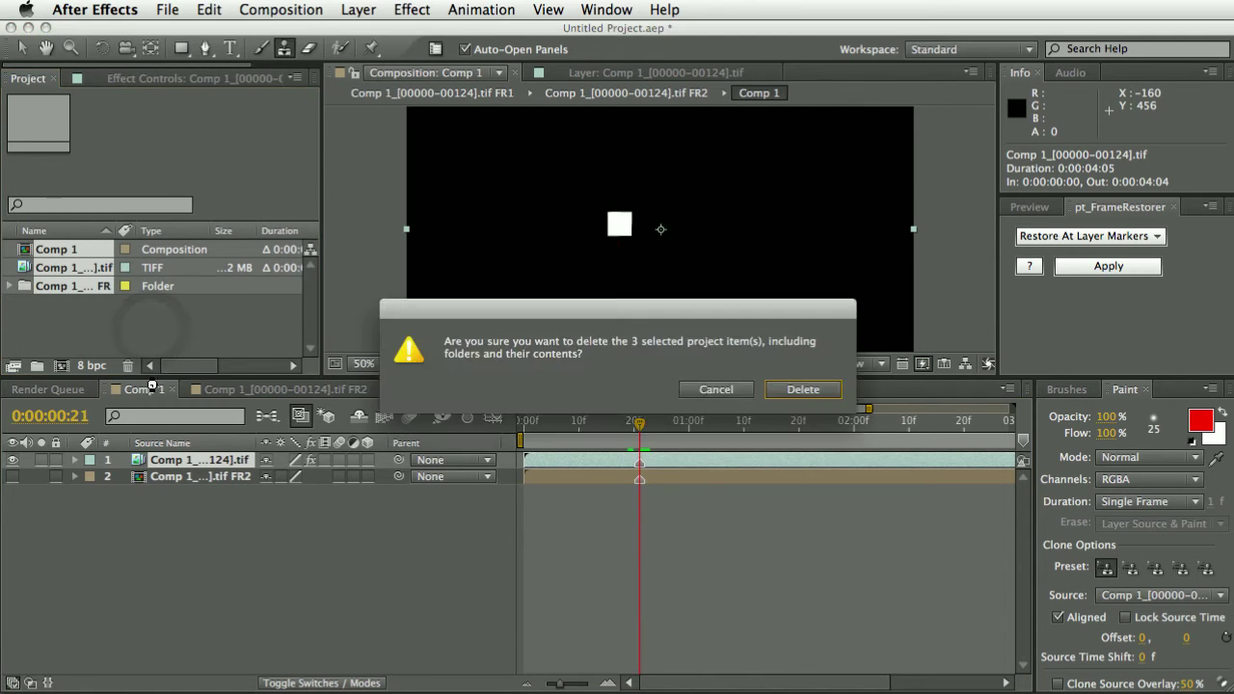
key("Return")
- Import the test folder's TIFF sequence and build a new Comp 1 from it
key("super+Tab")
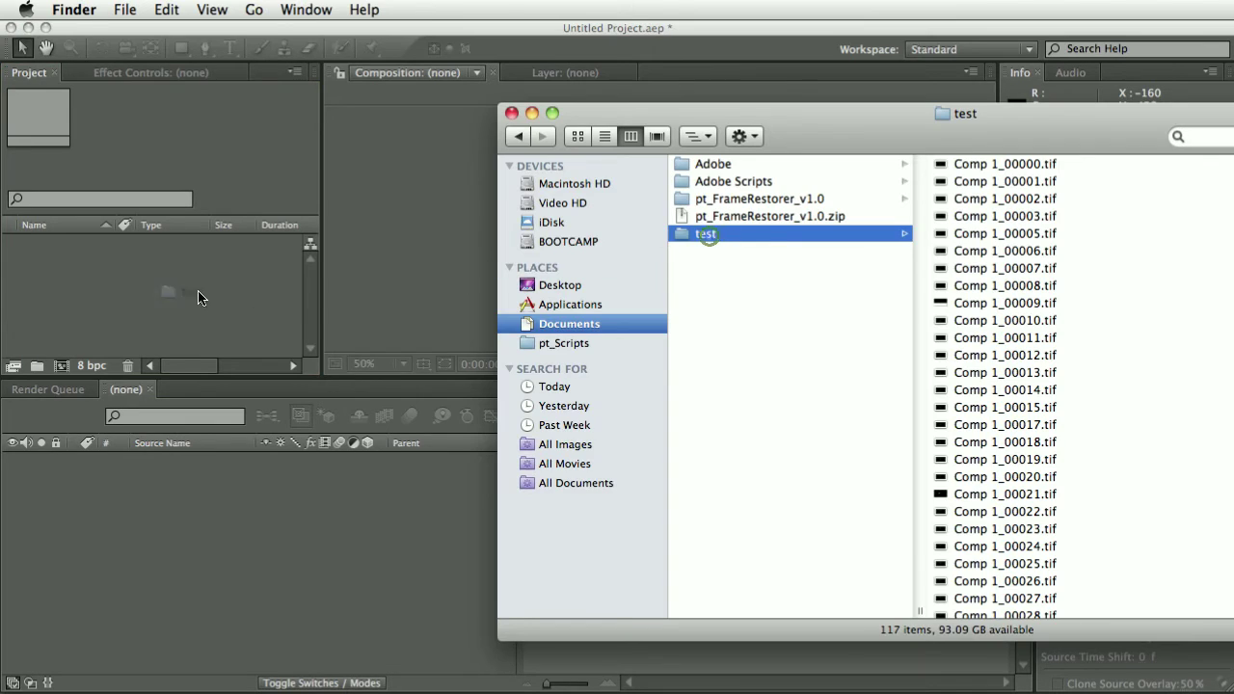
left_click_drag(198, 297, 177, 303)
left_click(841, 466)
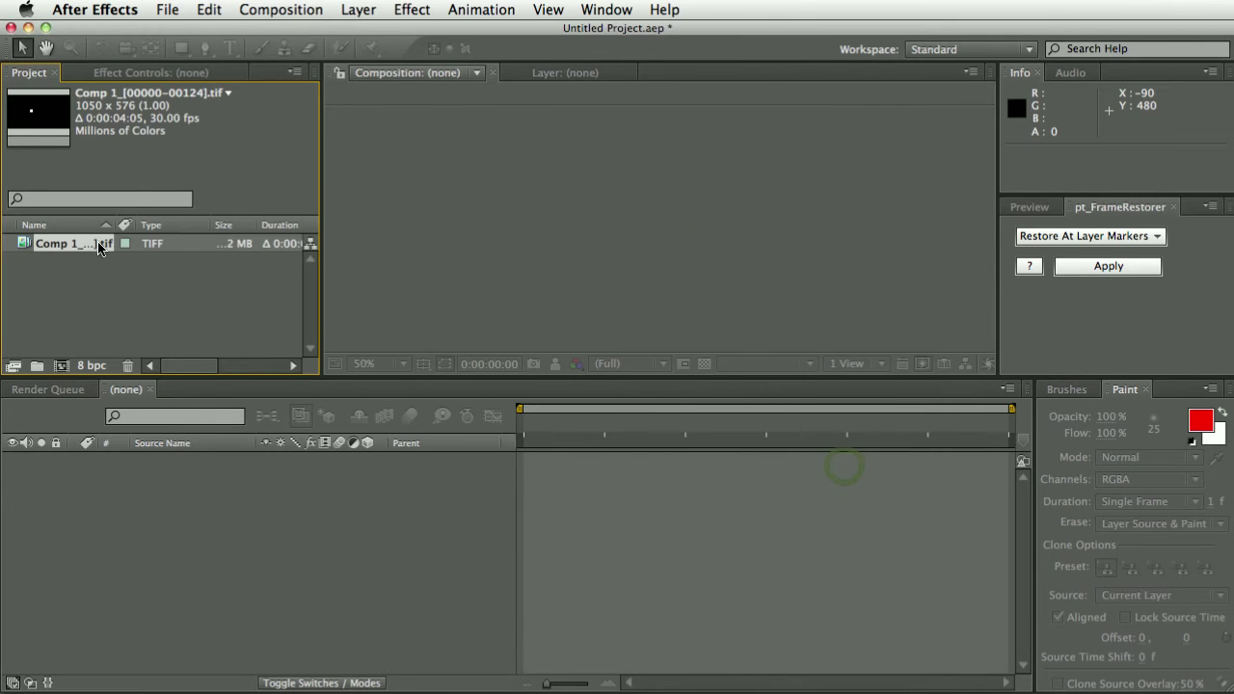
left_click_drag(100, 248, 61, 365)
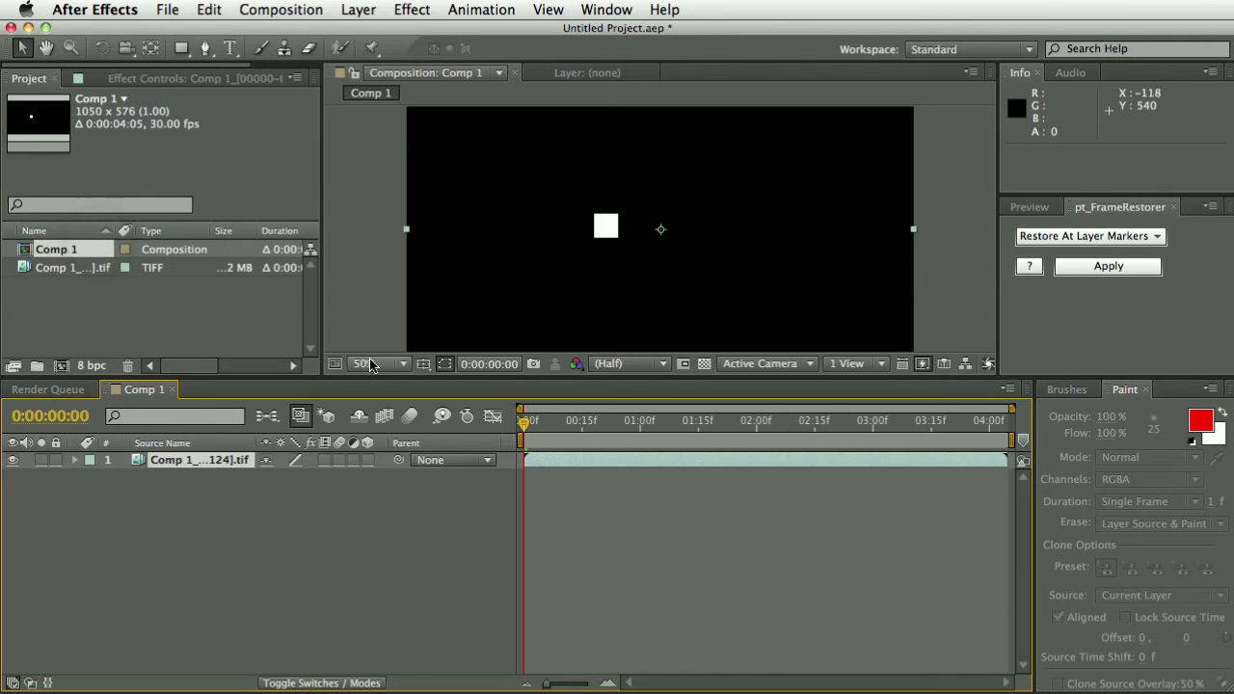
- Run pt_FrameRestorer in Find Missing Frames mode to mark the 8 gaps with layer markers
left_click(1070, 236)
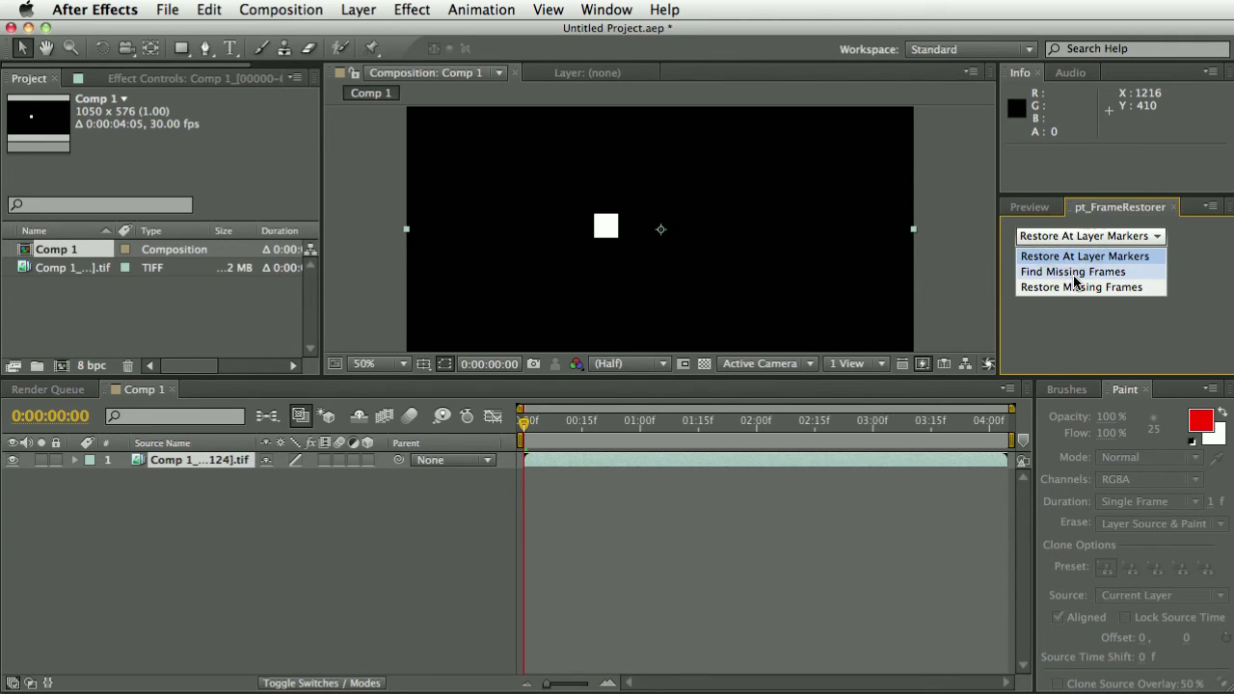
left_click(1075, 272)
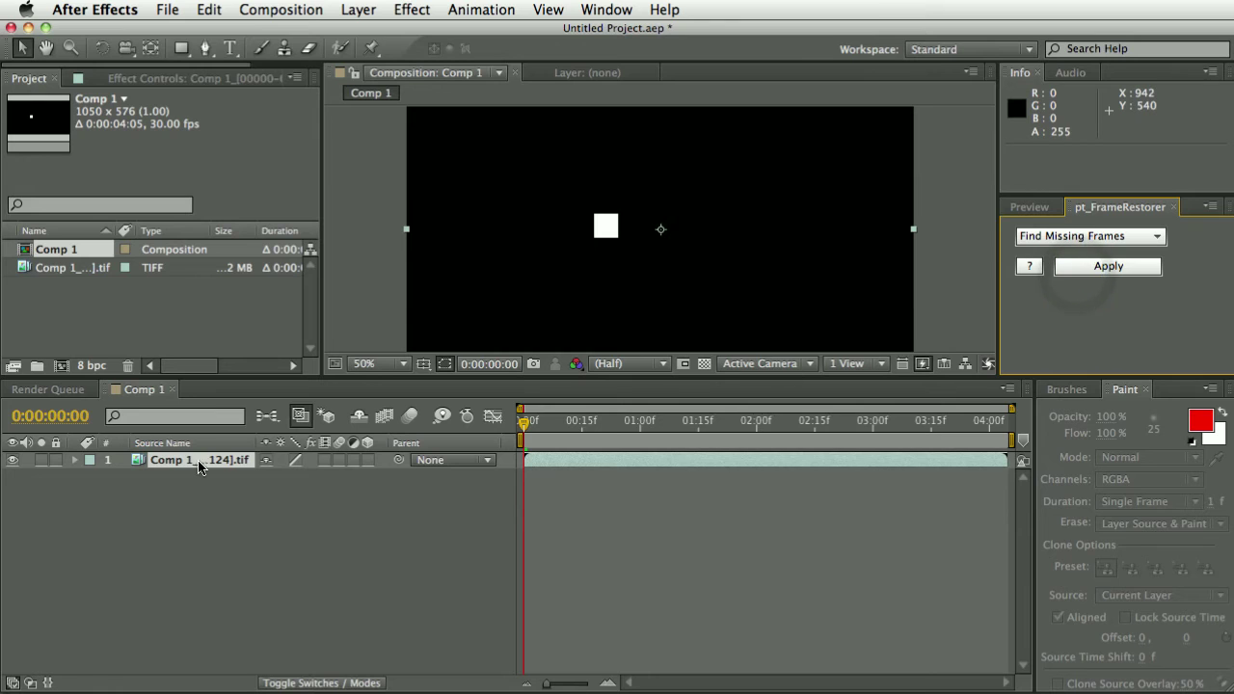
left_click(1109, 266)
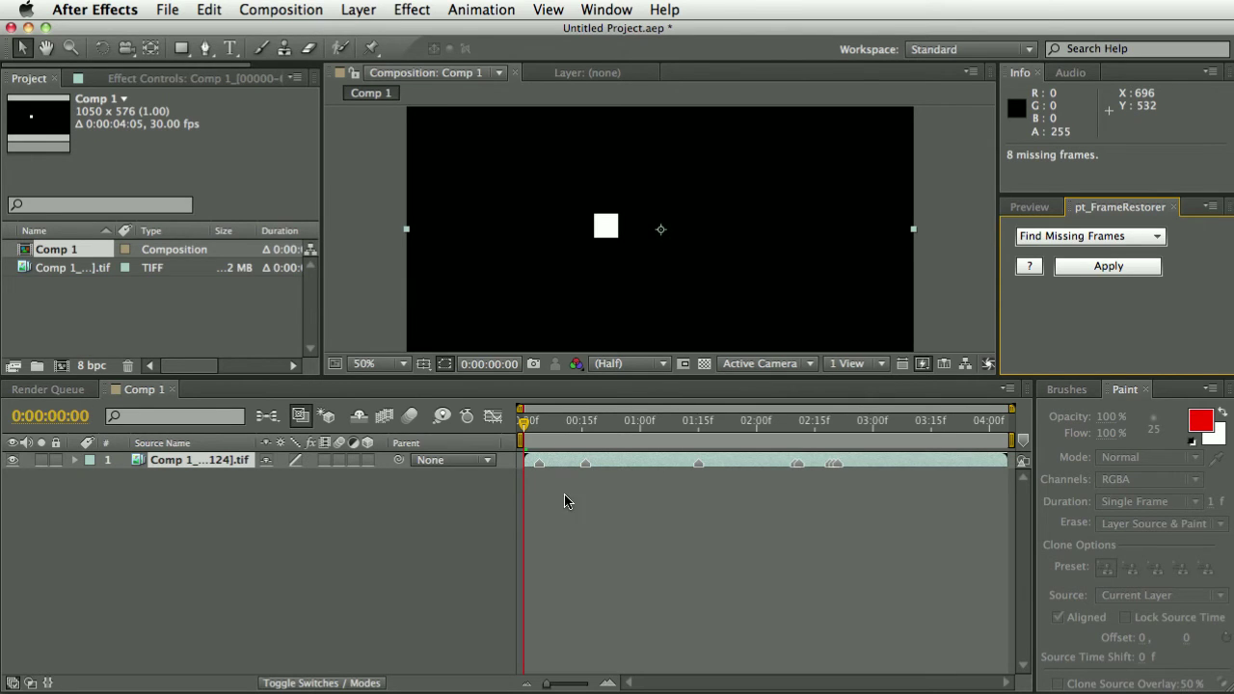
- Select the TIFF layer, then play back and scrub the footage to review it
left_click(242, 462)
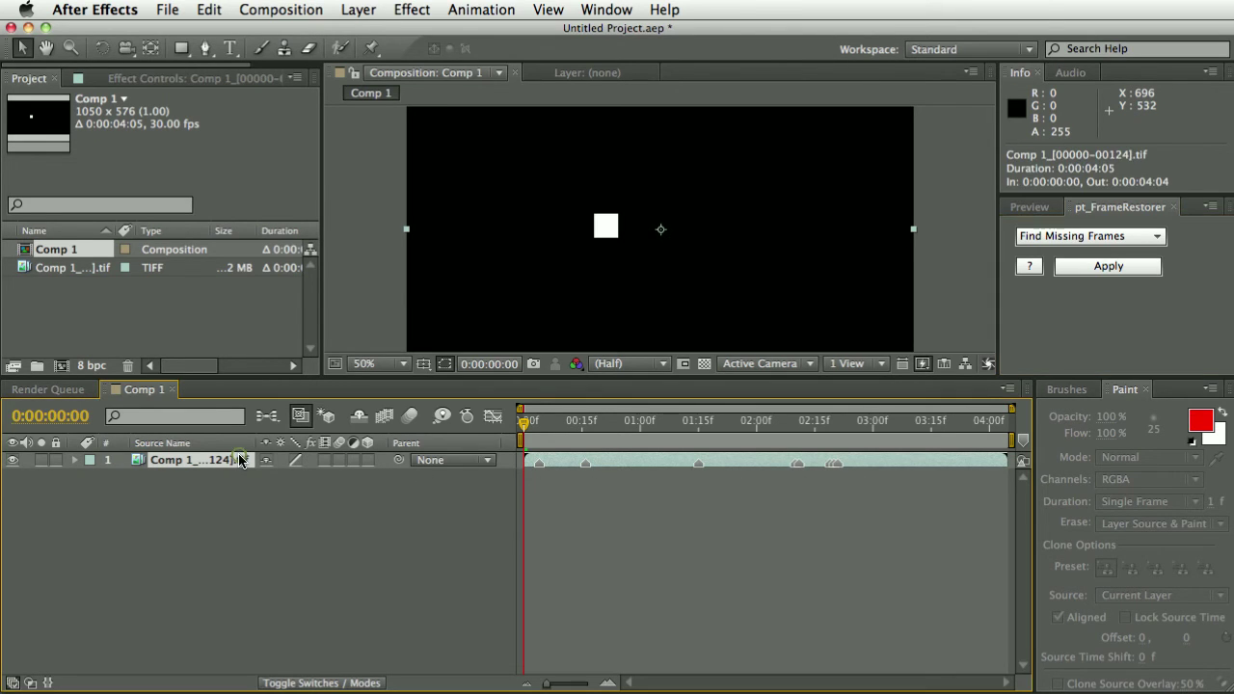
key("space")
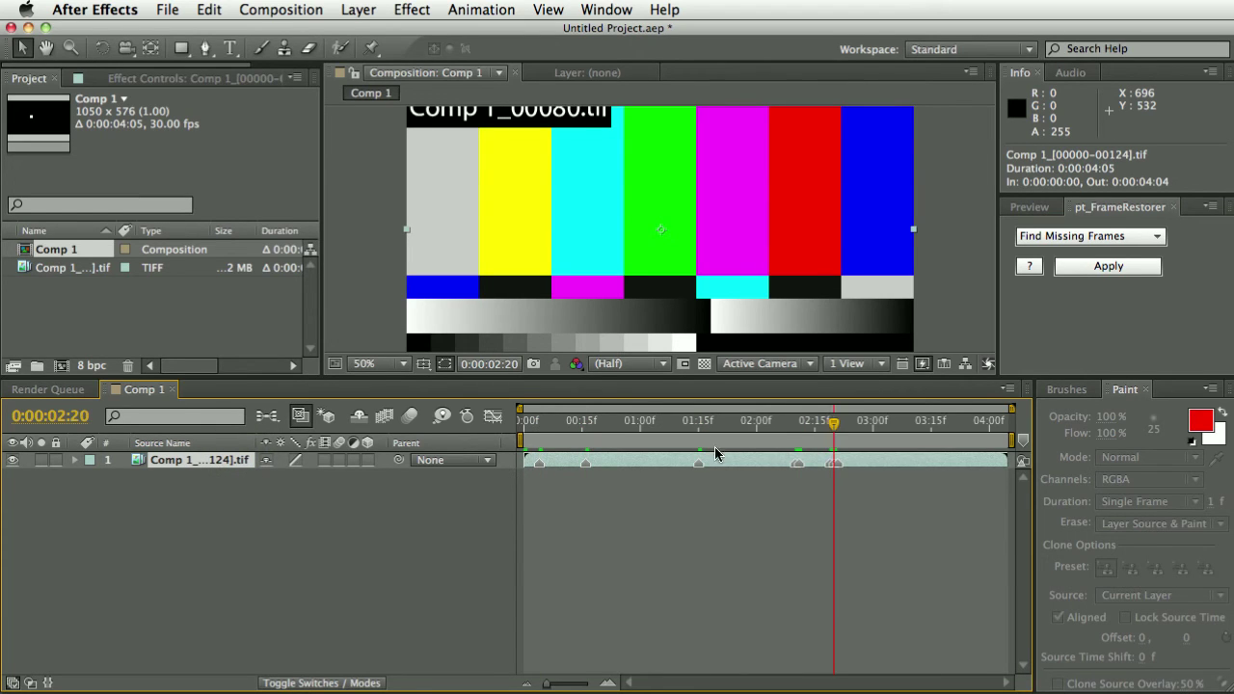
left_click_drag(861, 424, 739, 453)
- Apply pt_FrameRestorer in Restore Missing Frames mode to the TIFF layer
left_click(1075, 237)
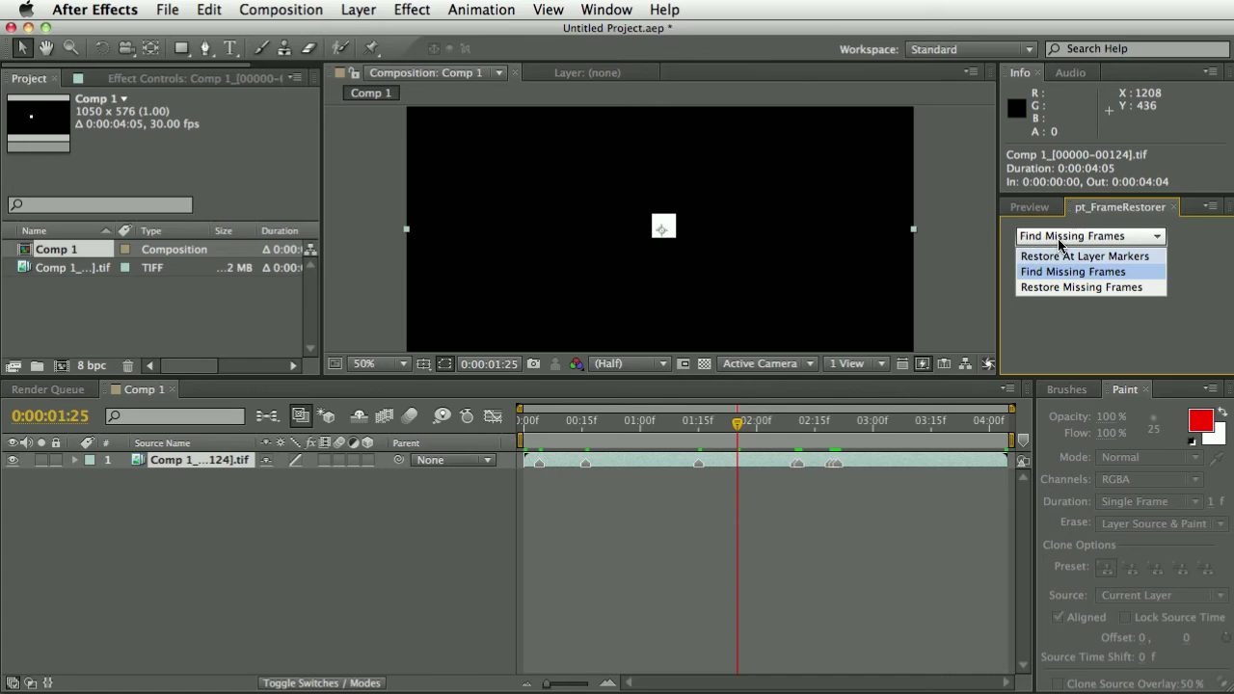
left_click(1061, 237)
left_click(1069, 237)
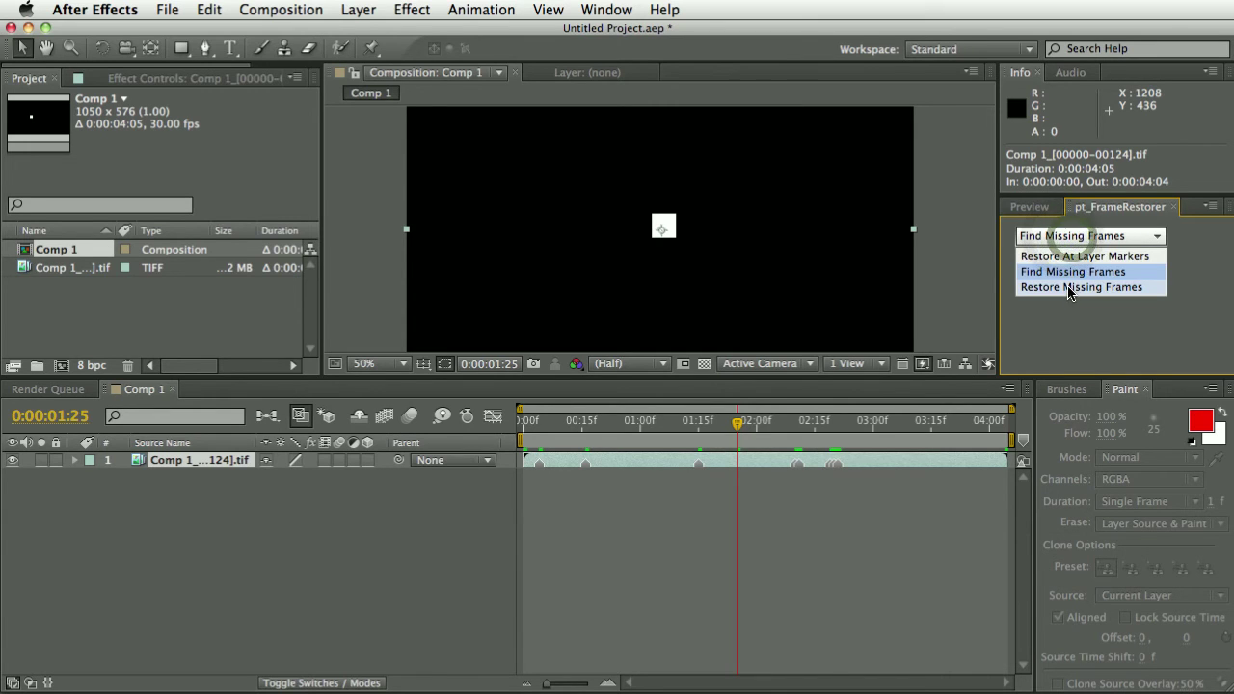
left_click(1072, 287)
left_click(1070, 288)
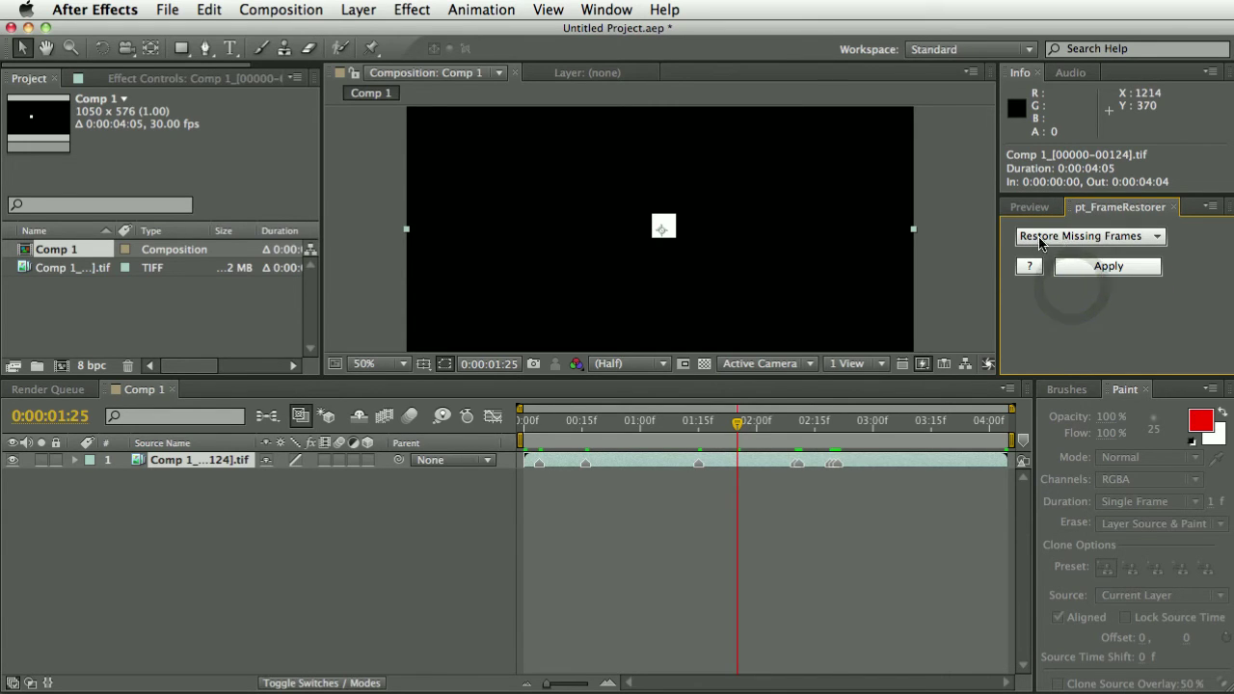
left_click(1108, 266)
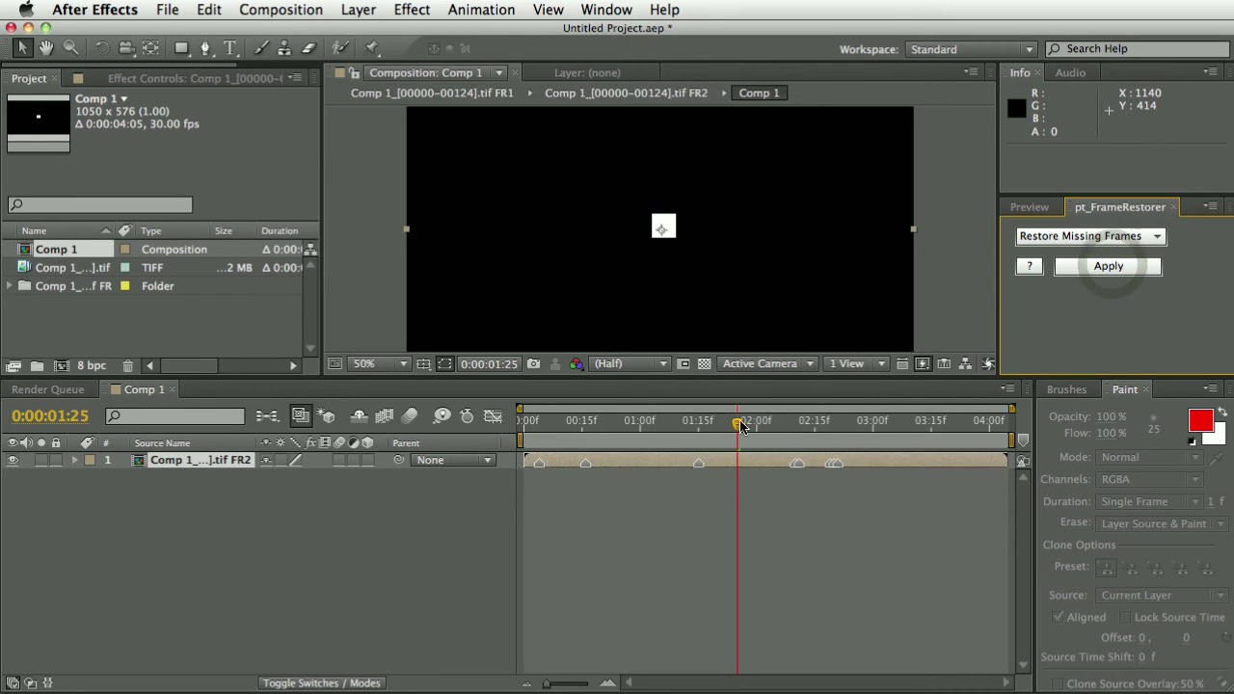
- RAM-preview and scrub the repaired sequence, then expand the FR folder showing FR1 and FR2
left_click_drag(737, 424, 569, 434)
key("space")
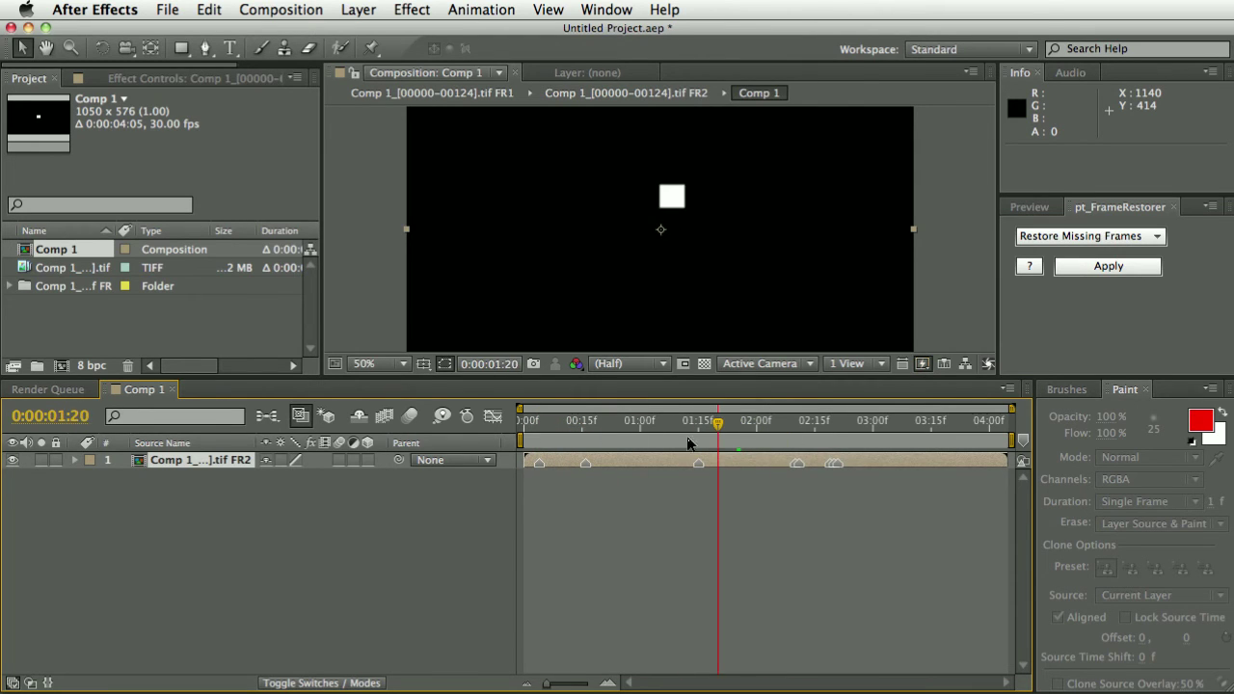
key("KP_0")
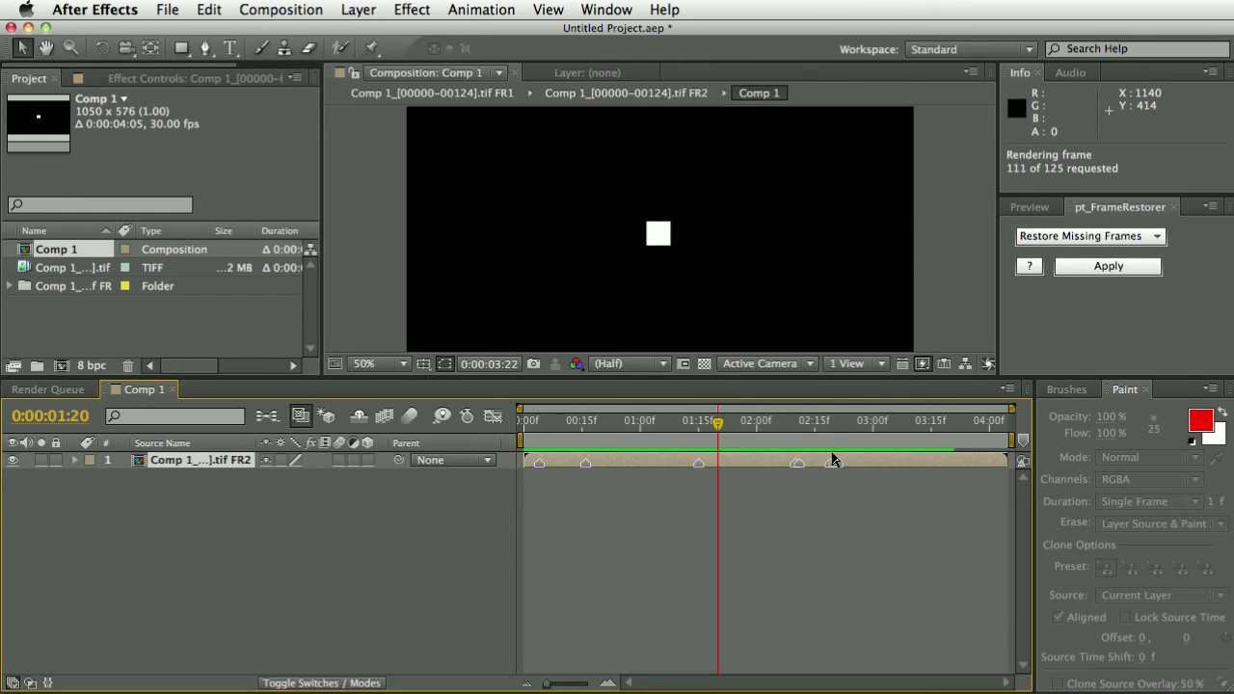
left_click_drag(819, 428, 559, 464)
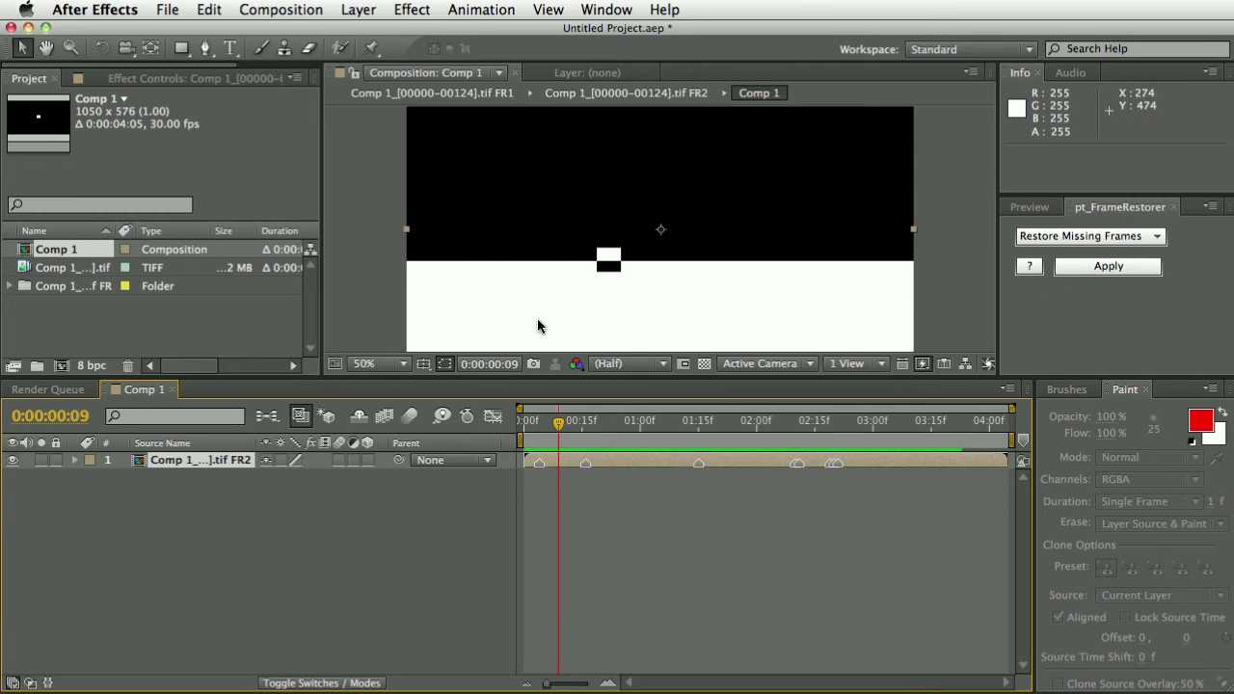
left_click(8, 286)
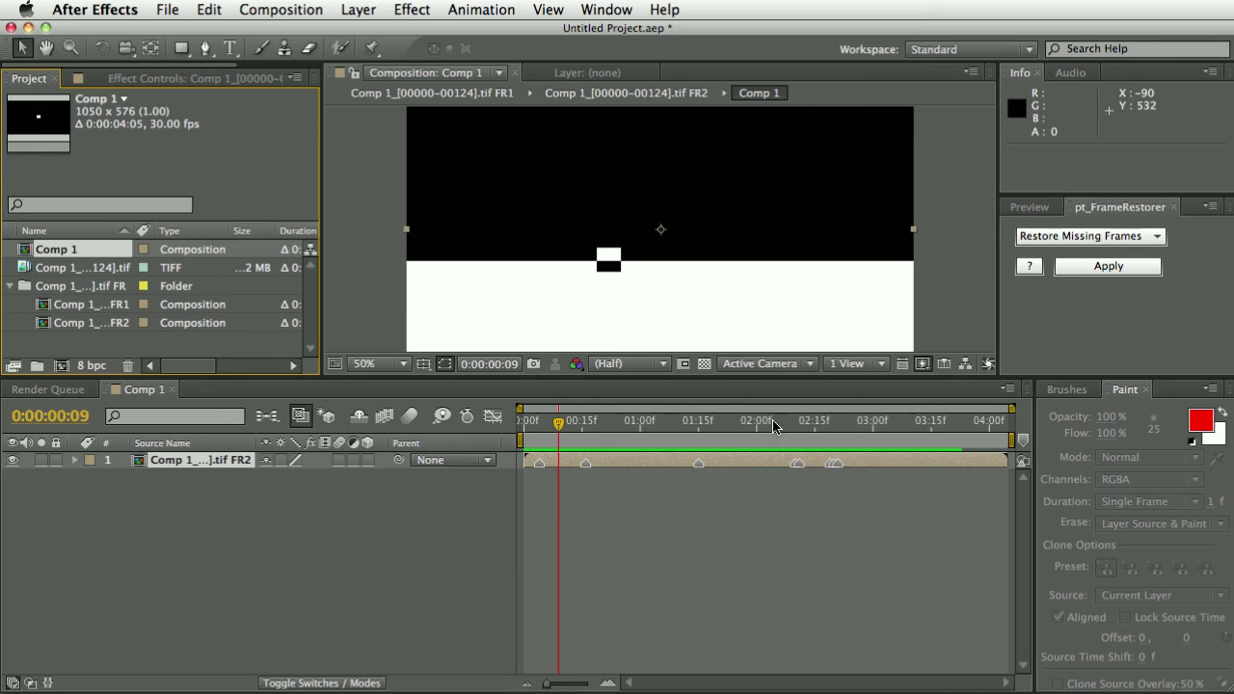
- Undo the Restore Frames operation and scrub back to the early frames
left_click(206, 7)
left_click(208, 33)
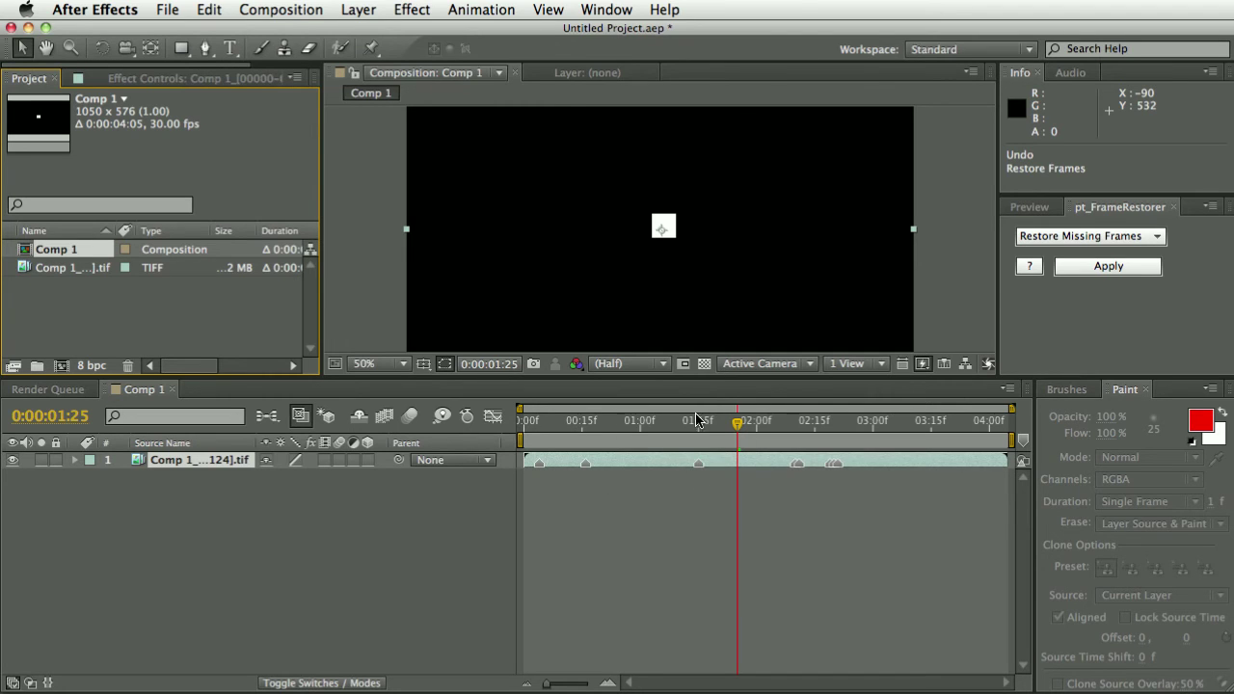
mouse_move(696, 420)
left_mouse_down()
mouse_move(557, 424)
mouse_move(623, 426)
mouse_move(607, 428)
left_mouse_up()
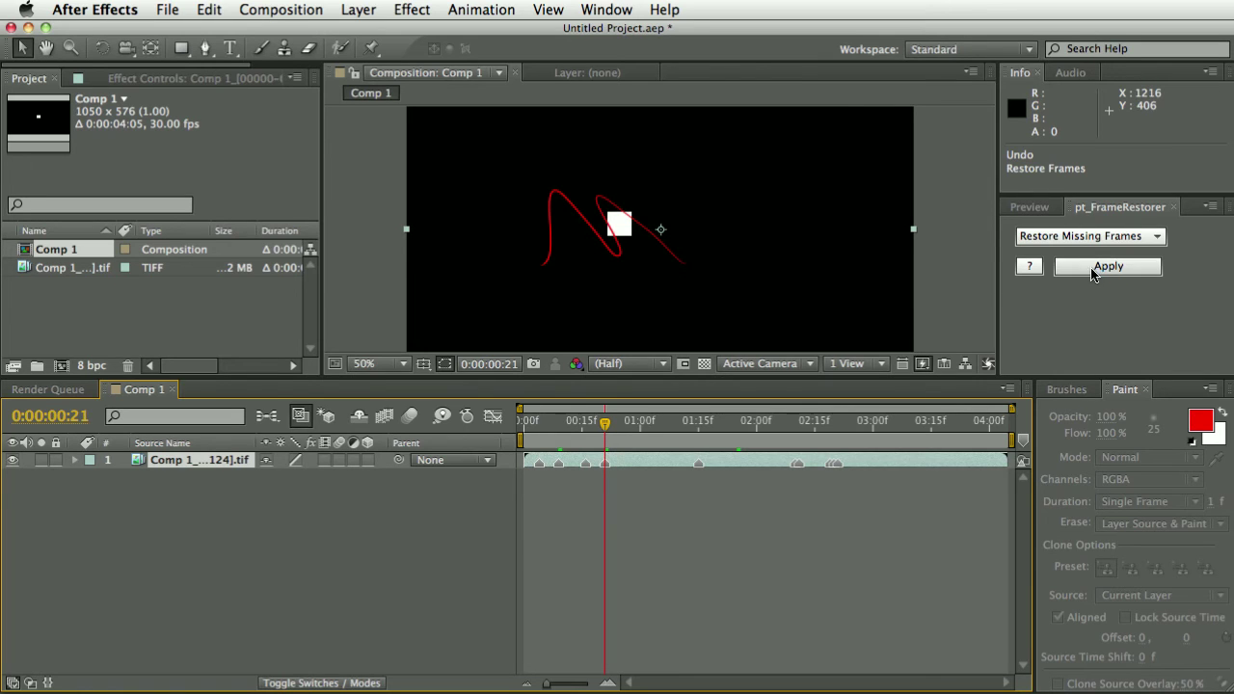
- Apply pt_FrameRestorer in Restore At Layer Markers mode and return to the sequence start
left_click(1093, 241)
left_click(1093, 241)
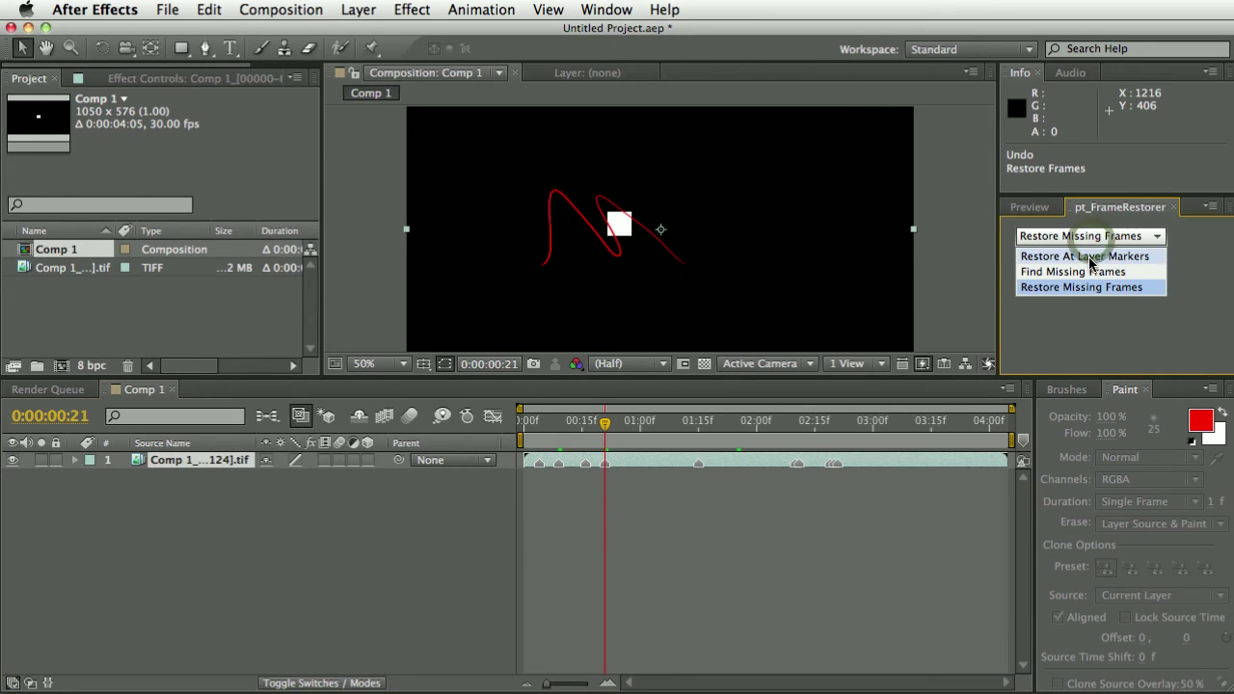
left_click(1068, 252)
left_click(1109, 268)
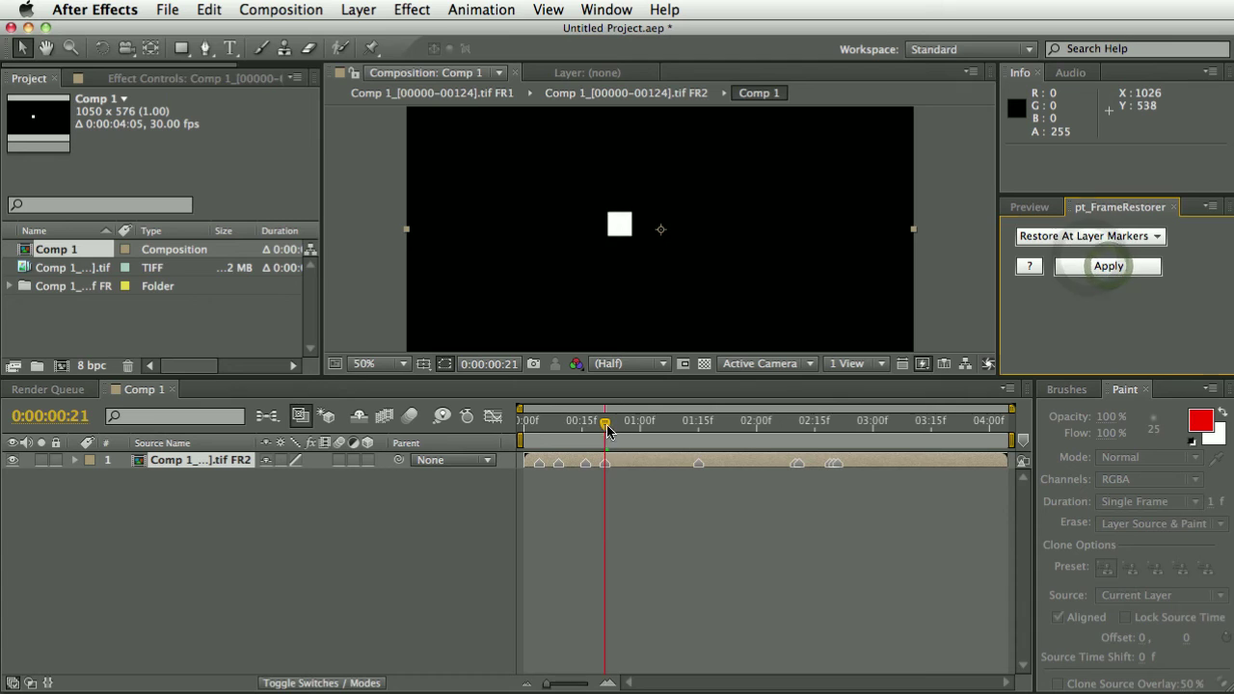
left_click_drag(606, 426, 524, 436)
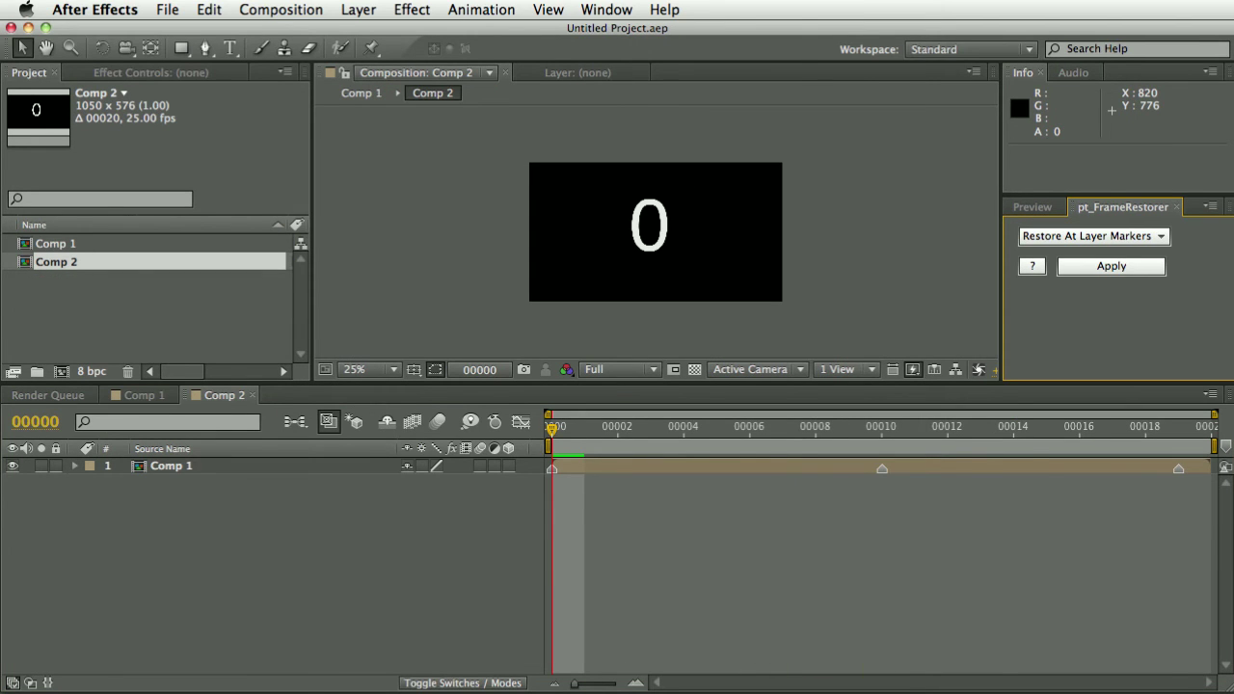
- Set pt_FrameRestorer to Reduce To Layer Markers and play back Comp 2 with the Comp 1 layer selected
left_click(1093, 237)
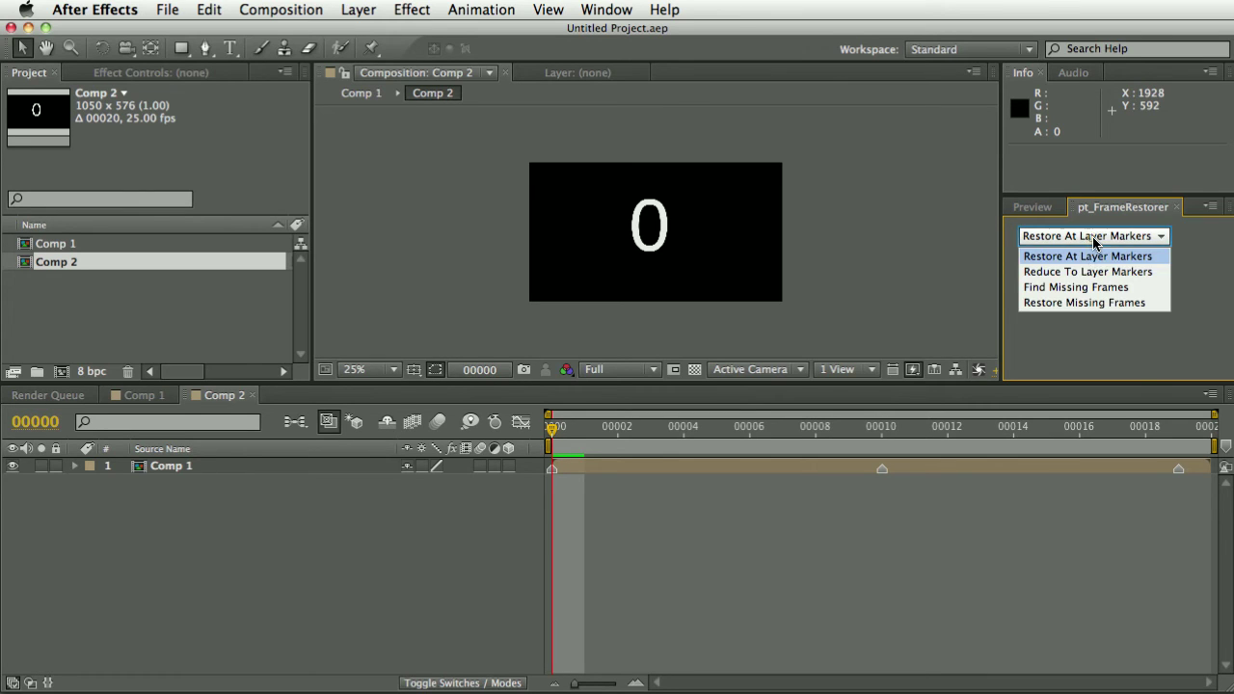
left_click(1067, 279)
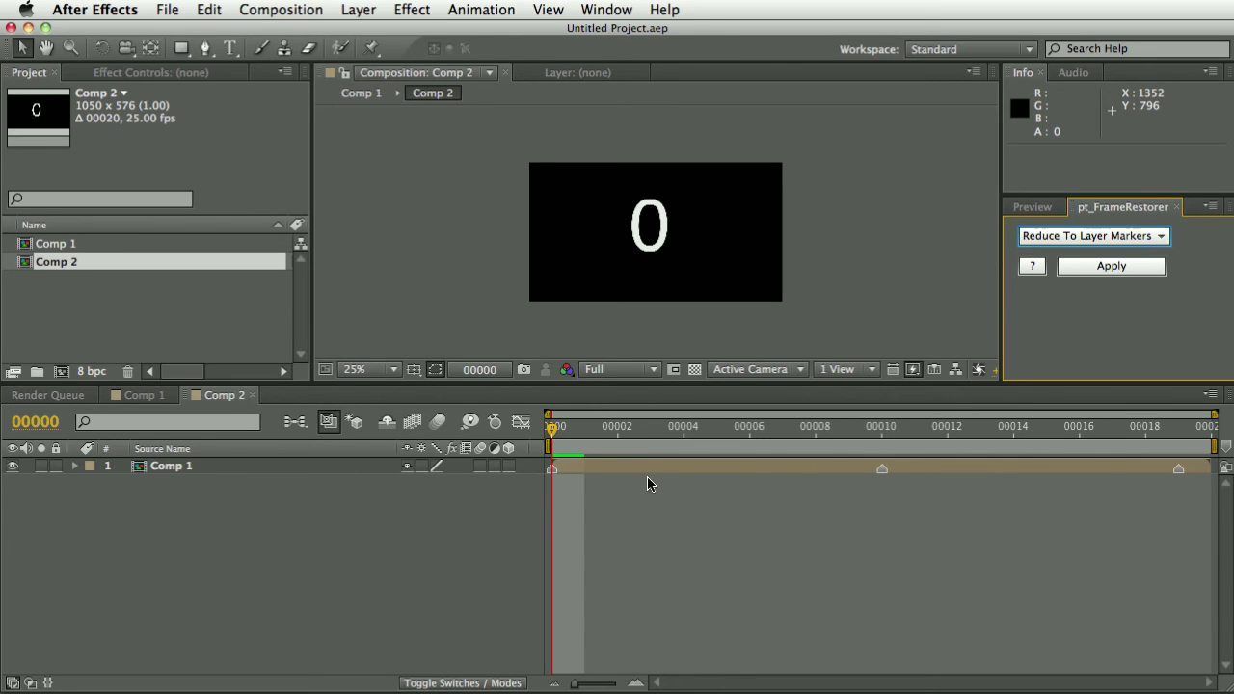
left_click(221, 469)
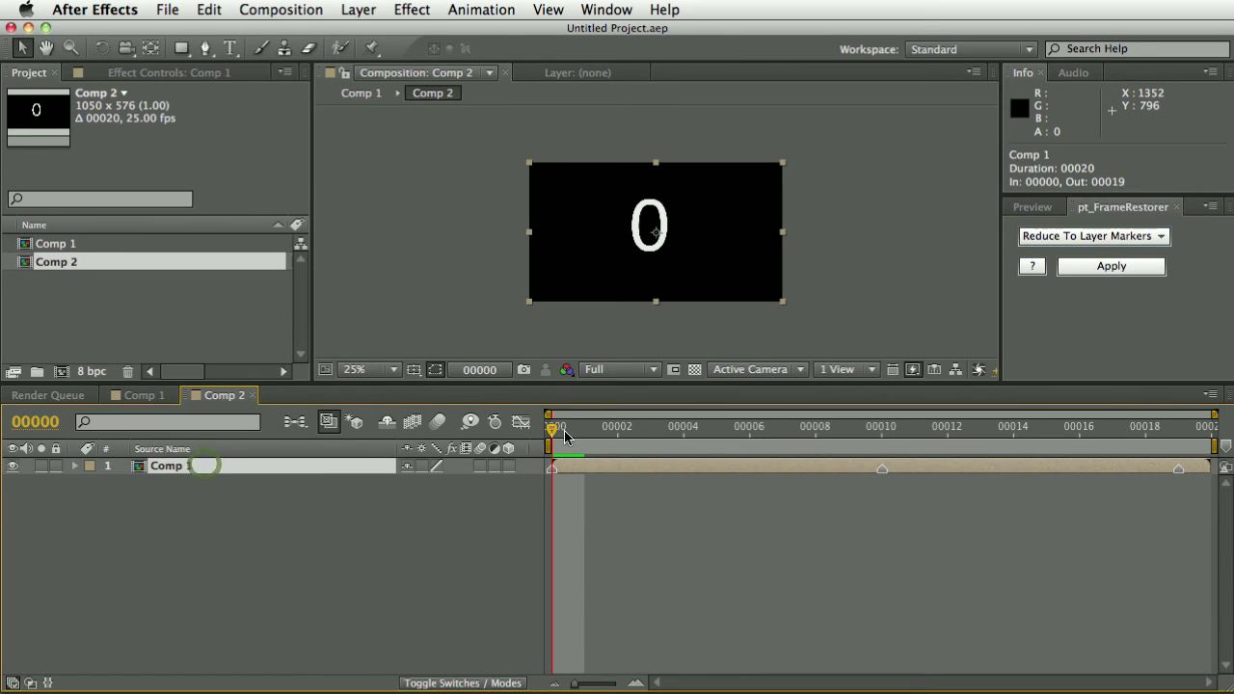
key("space")
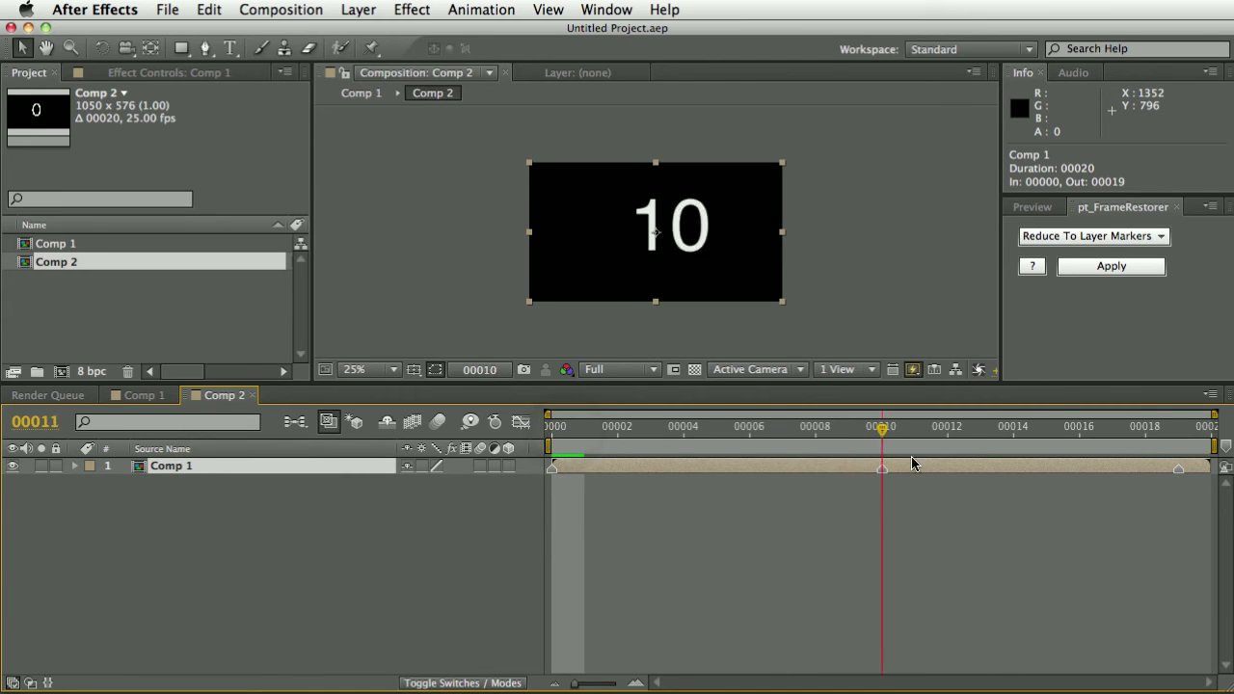
key("space")
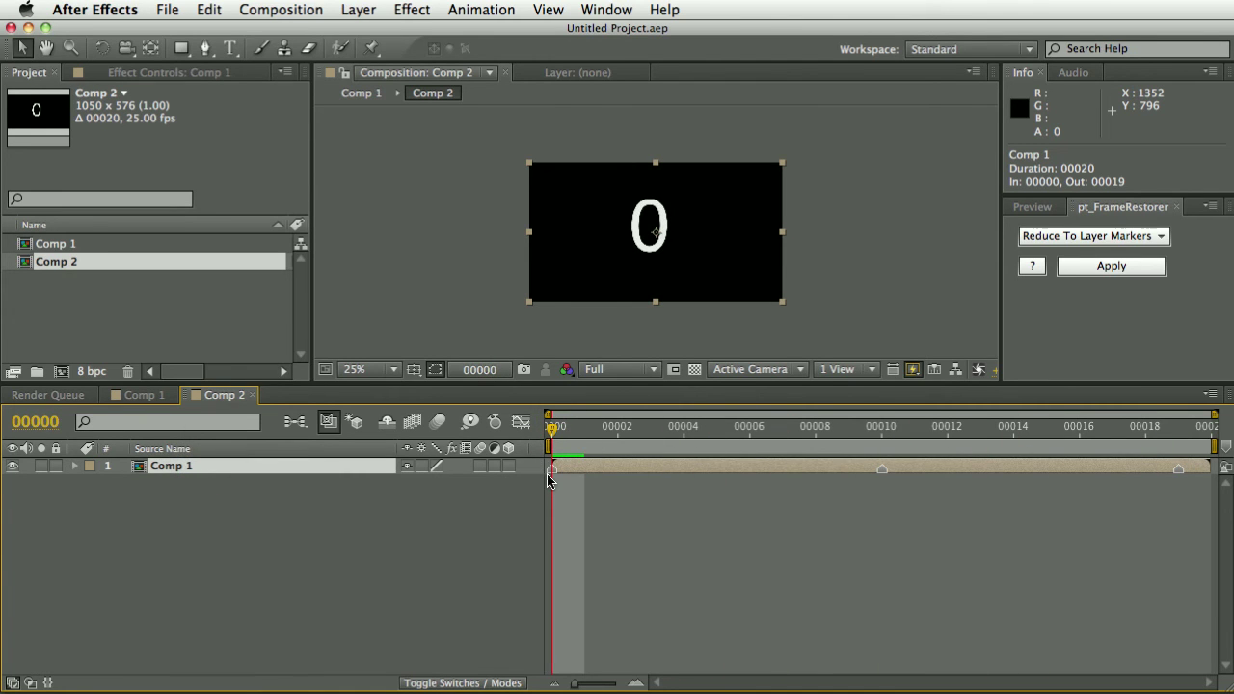
key("space")
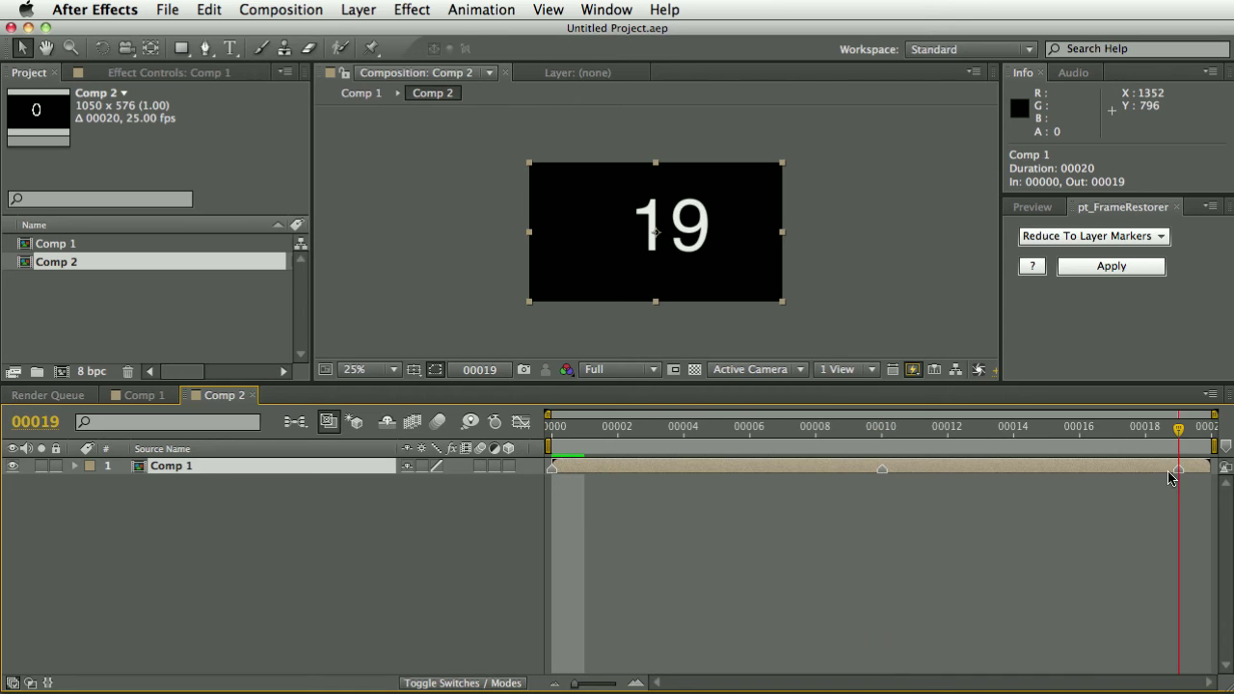
key("space")
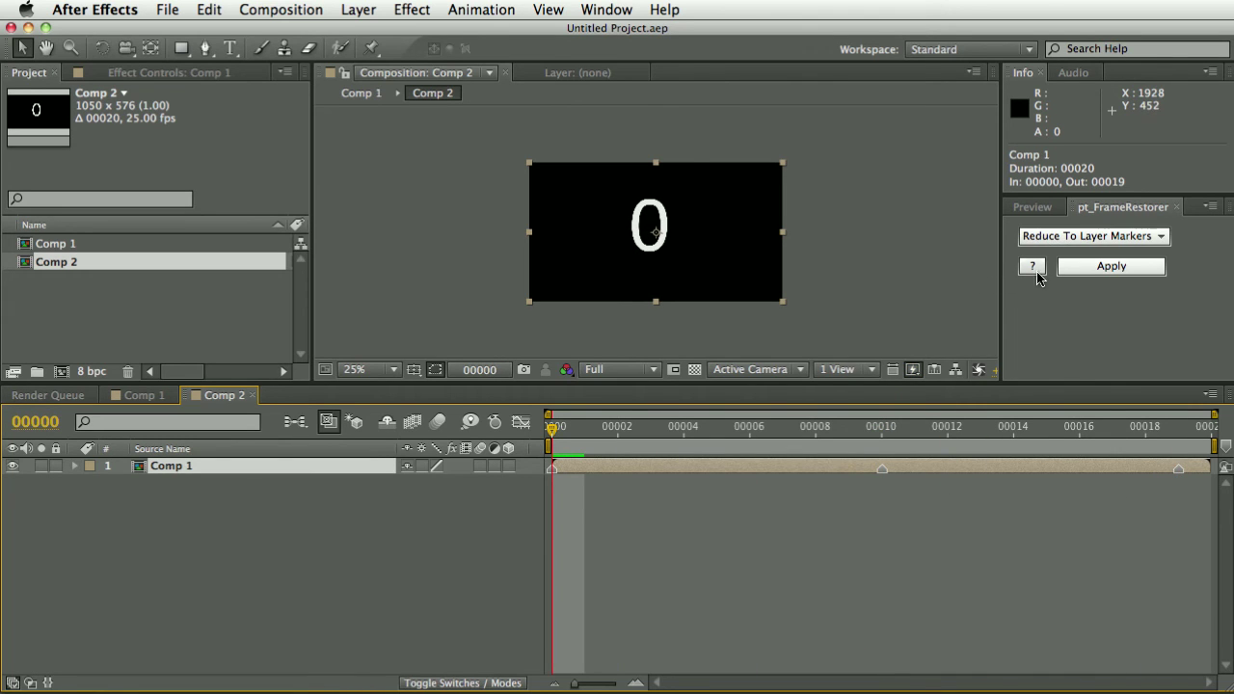
- Reduce Comp 1 to layer markers, RAM-preview it, then open pt_FrameRestorer Demo.aep without saving
left_click(1109, 268)
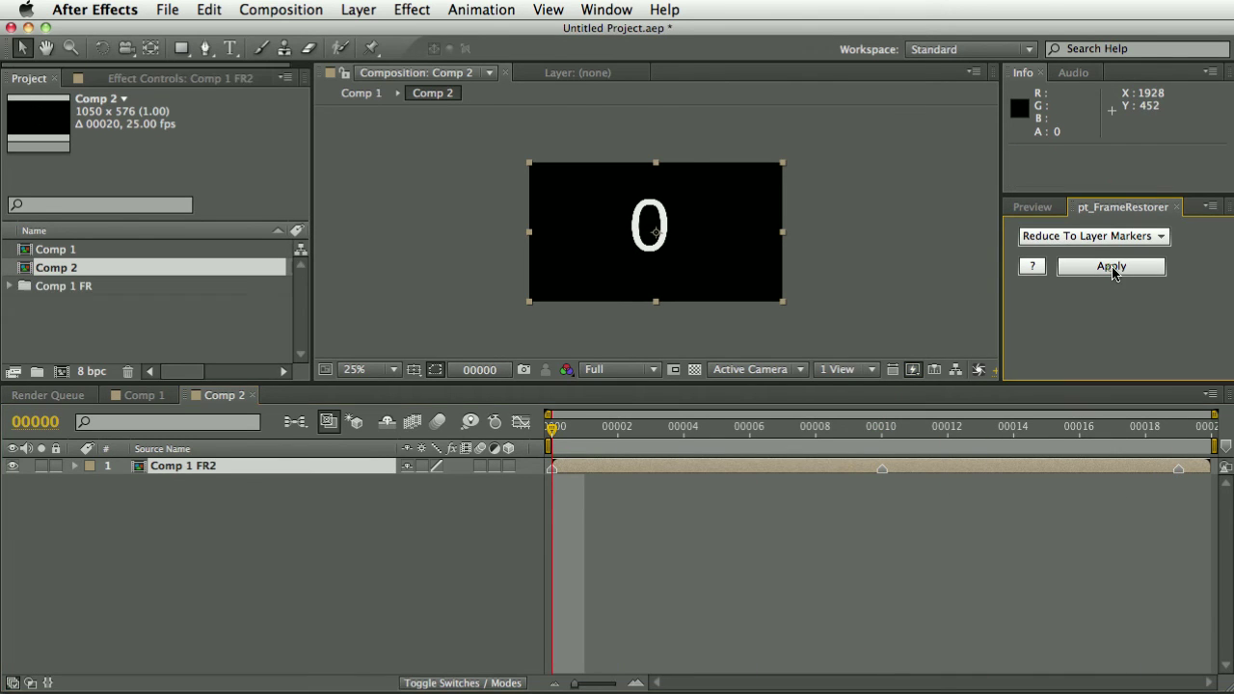
left_click(303, 592)
key("KP_0")
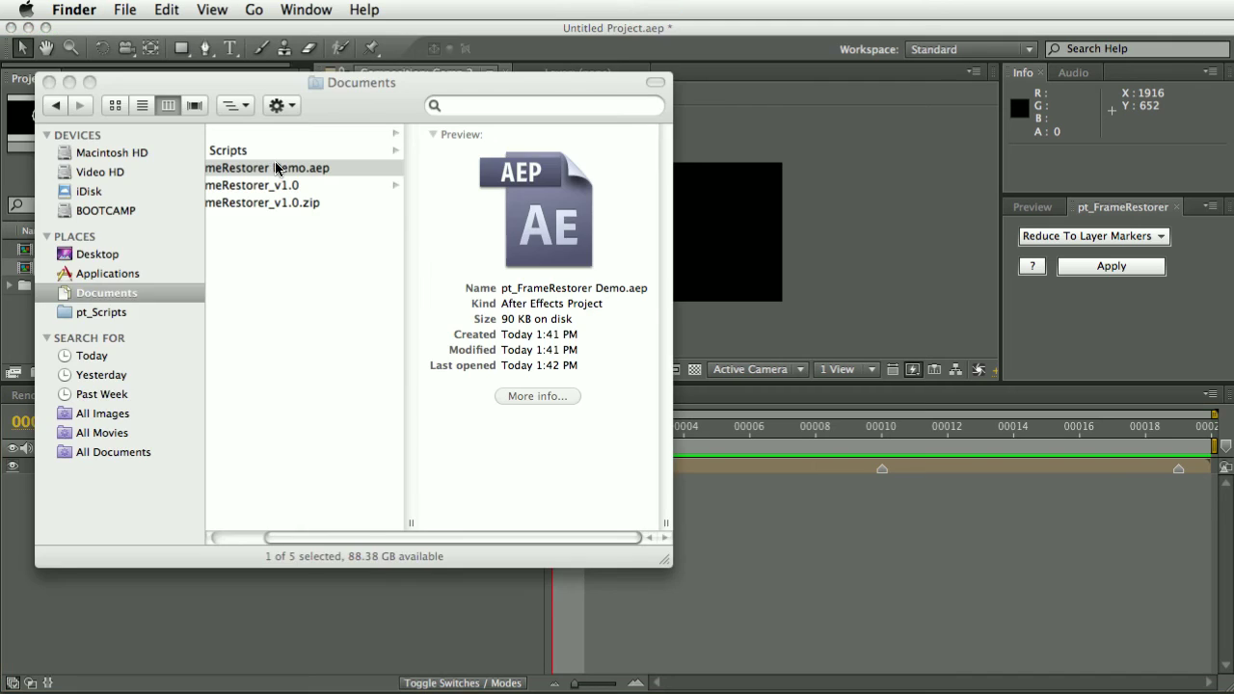
double_click(275, 168)
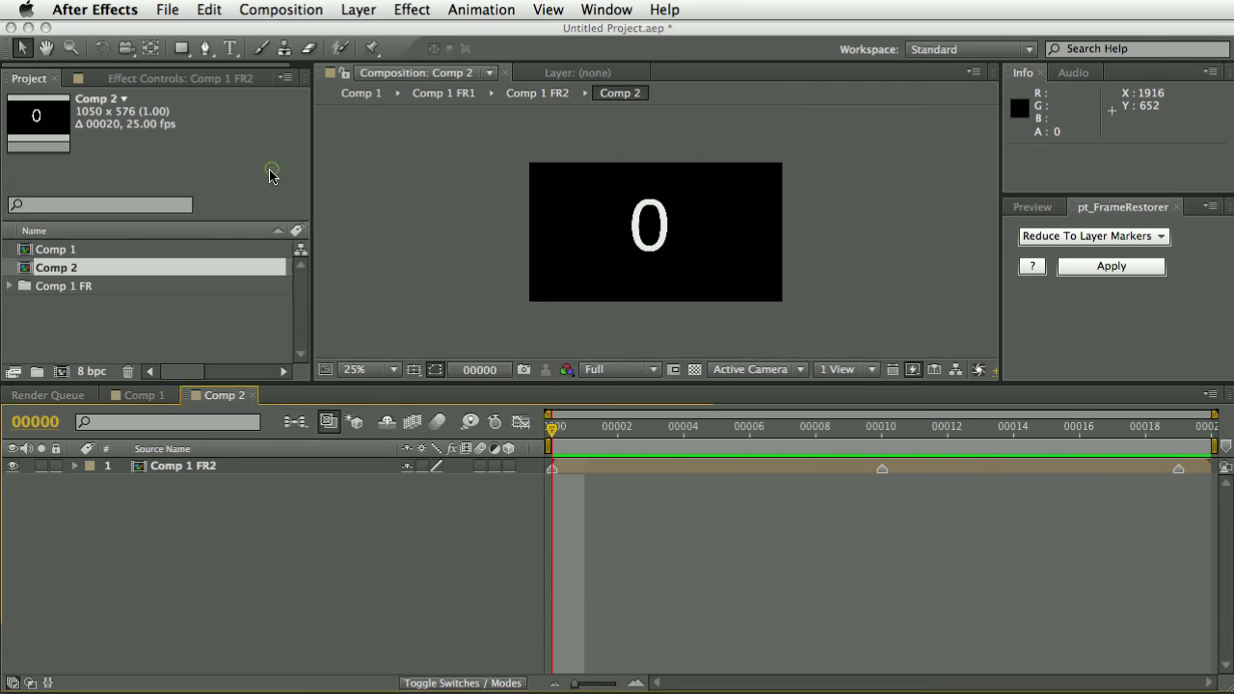
key("super+d")
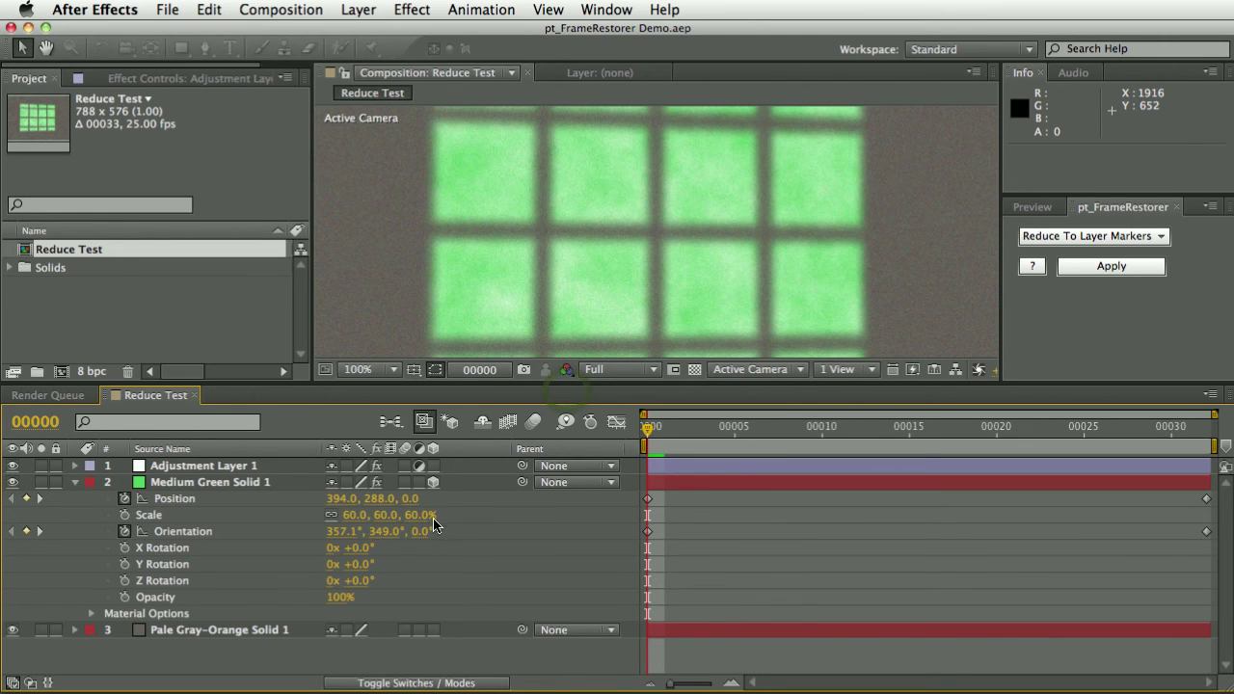
- Nest Reduce Test into a new comp, Reduce Test 2, and select its layer for adding Keylight
left_click_drag(83, 252, 62, 371)
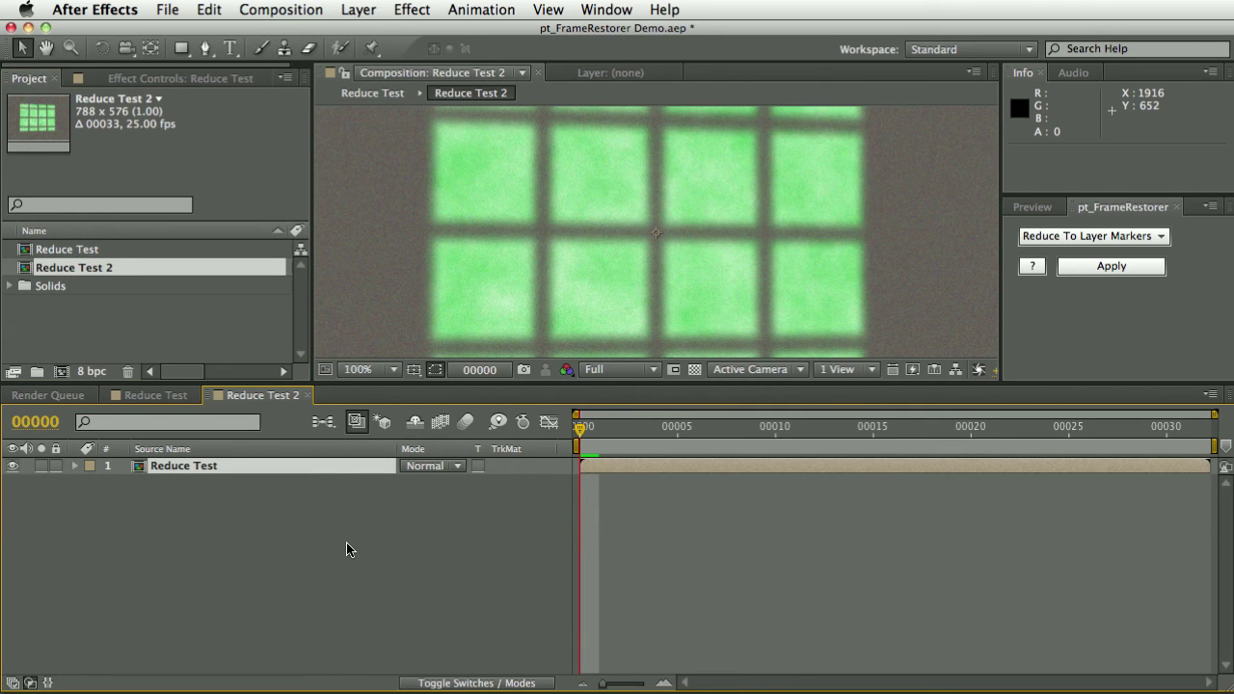
left_click(239, 467)
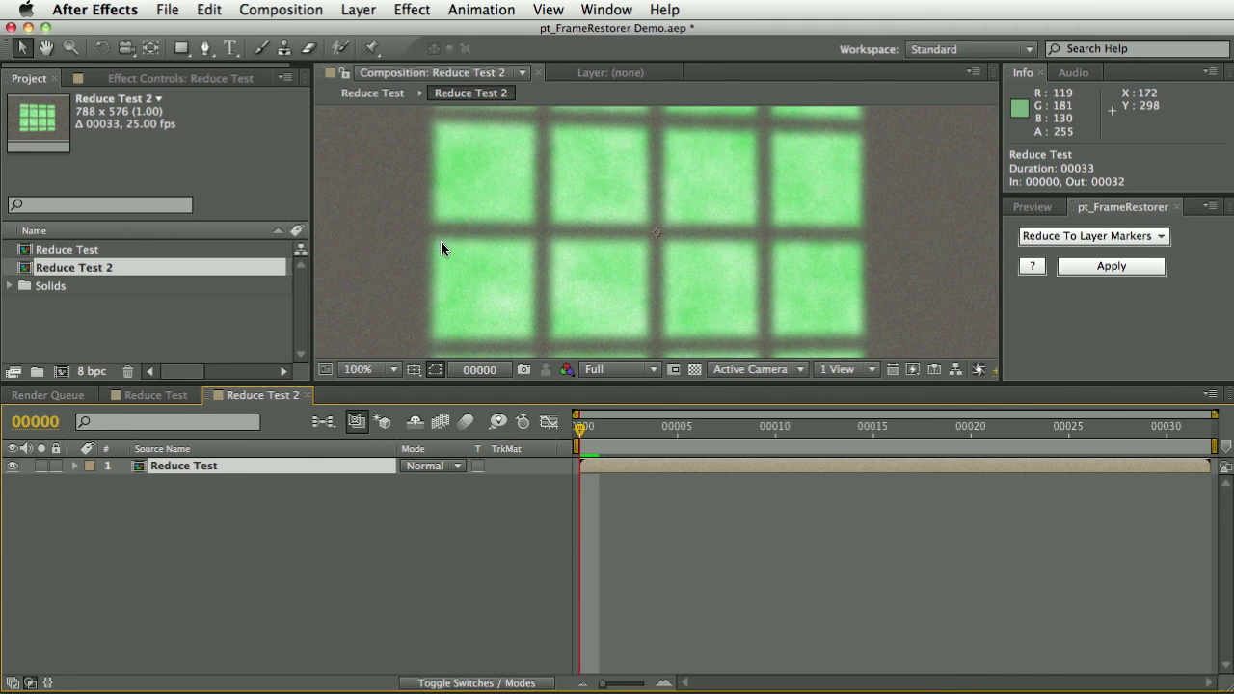
scroll(497, 285, "down", 1)
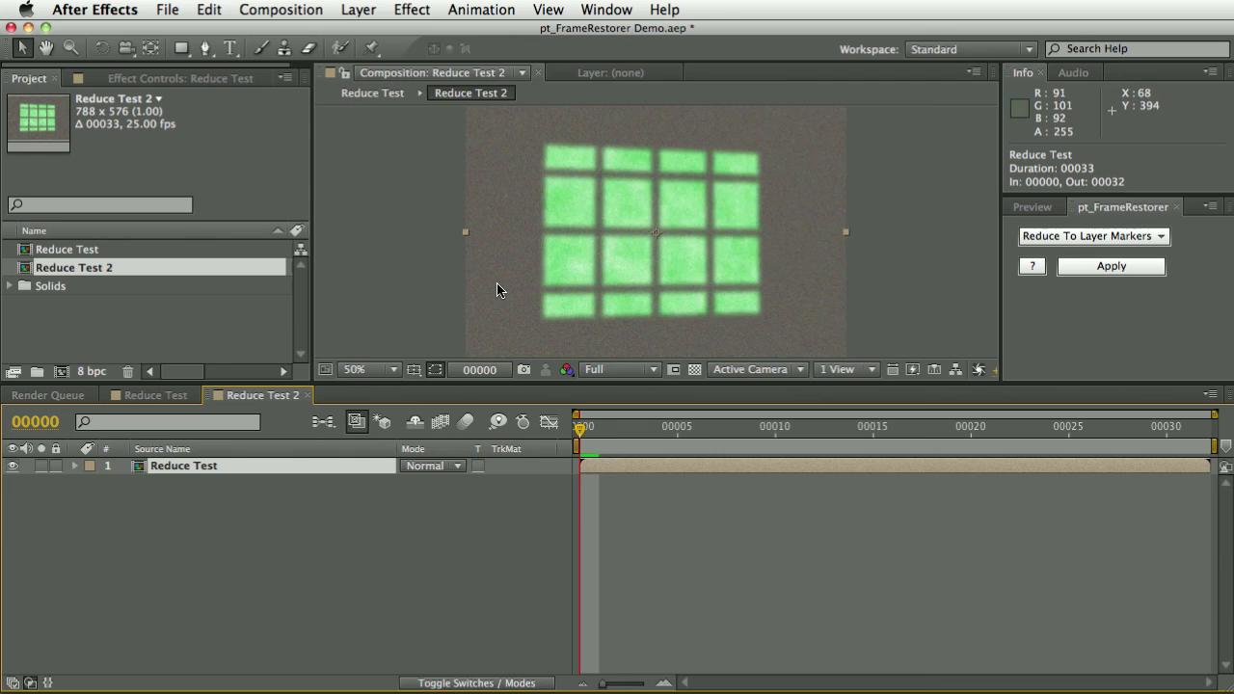
scroll(457, 298, "up", 1)
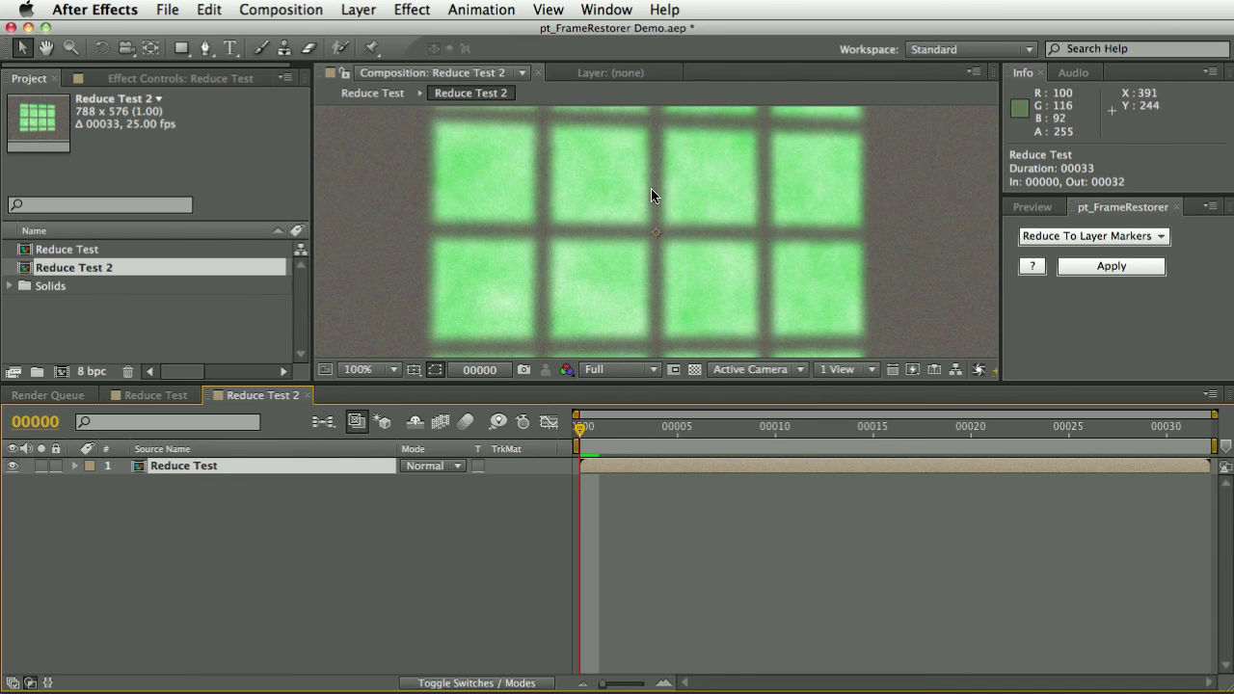
left_click(412, 9)
- Apply Keylight (1.2) to the Reduce Test layer and sample the green backing as Screen Colour
left_click(434, 47)
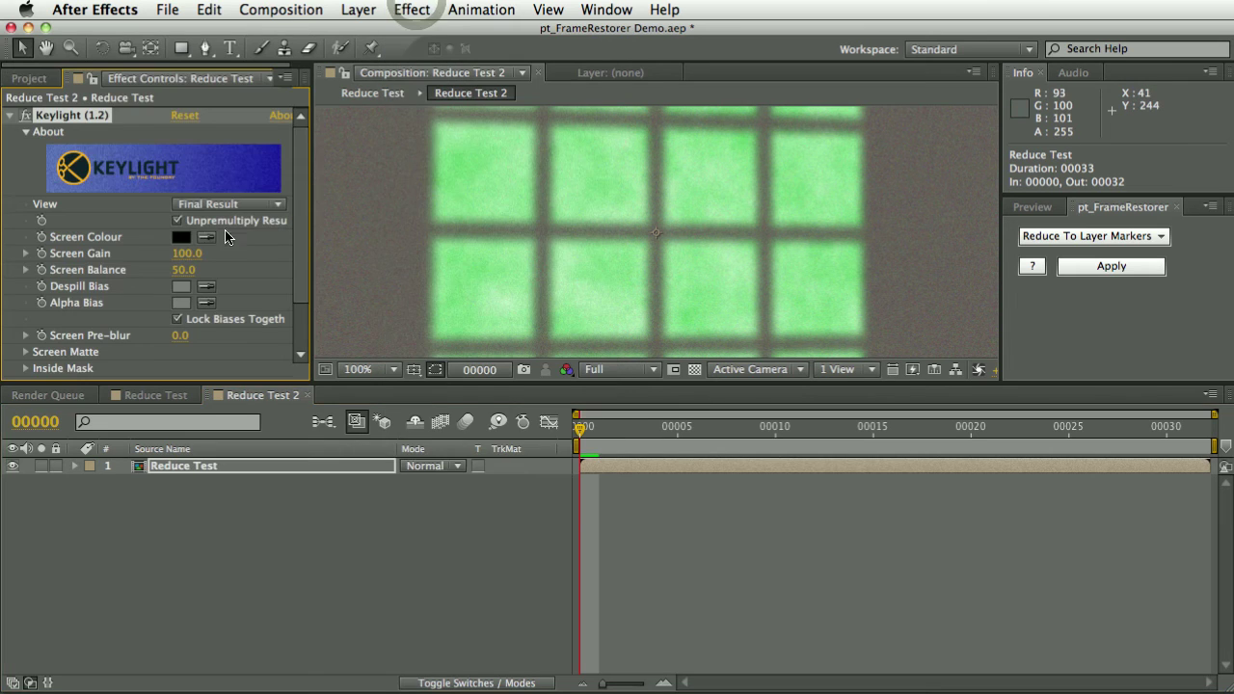
left_click(268, 543)
key("KP_0")
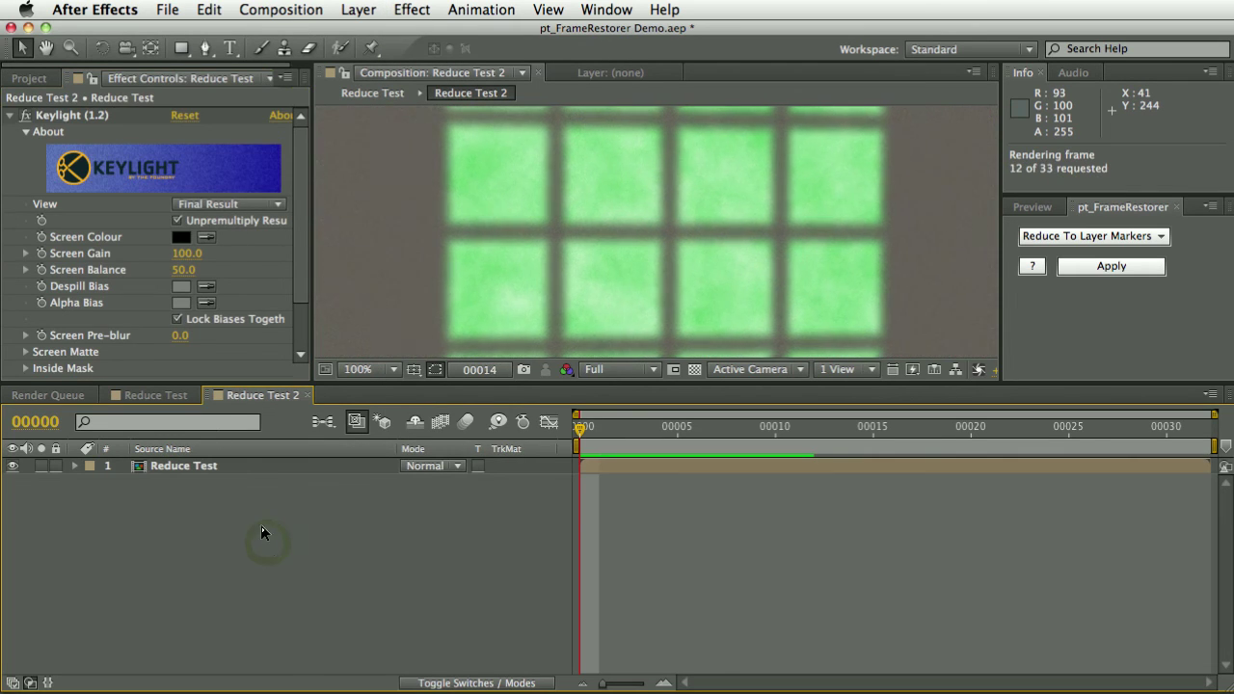
left_click(208, 224)
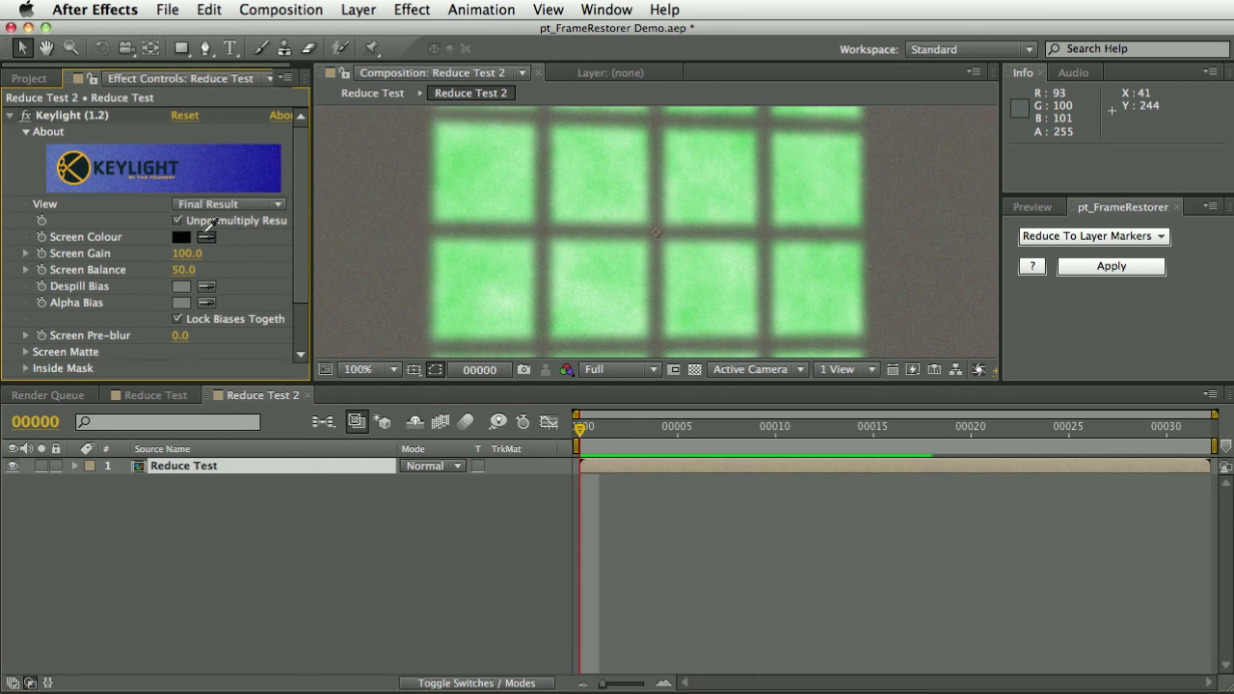
left_click(591, 176)
left_click(567, 369)
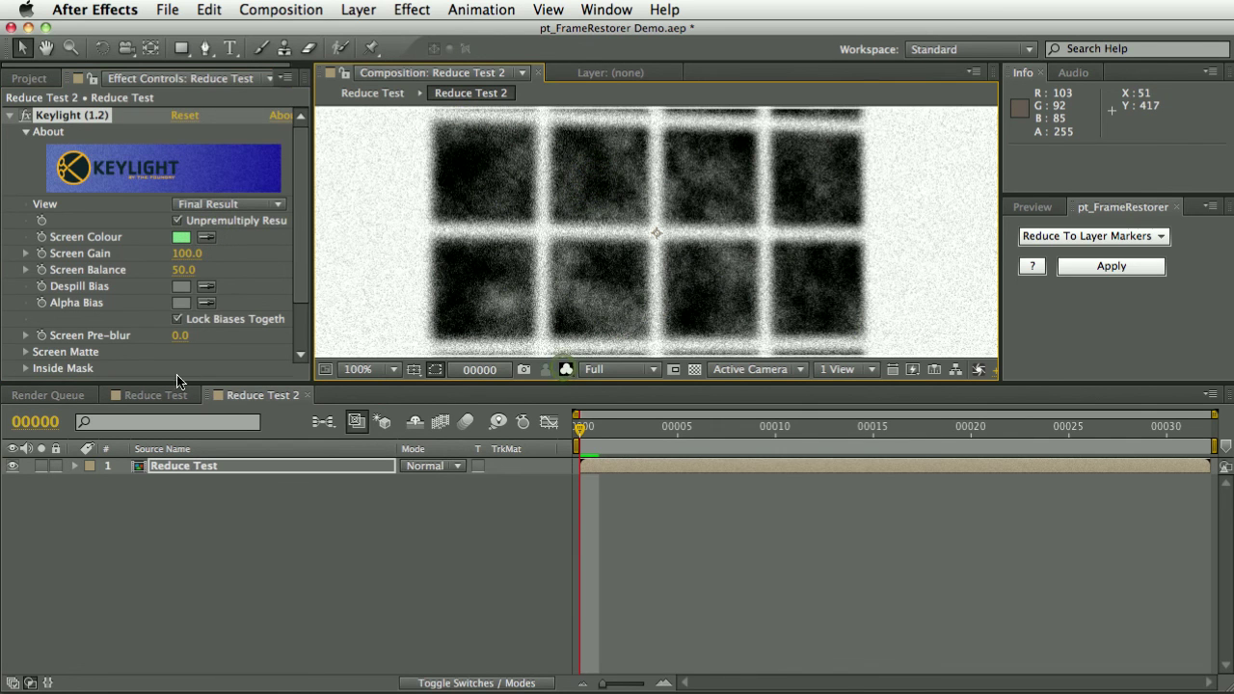
- Lower Keylight's Screen Matte Clip White from 100 to 83 and RAM-preview the matte
scroll(178, 318, "down", 2)
left_click(25, 285)
scroll(183, 297, "down", 1)
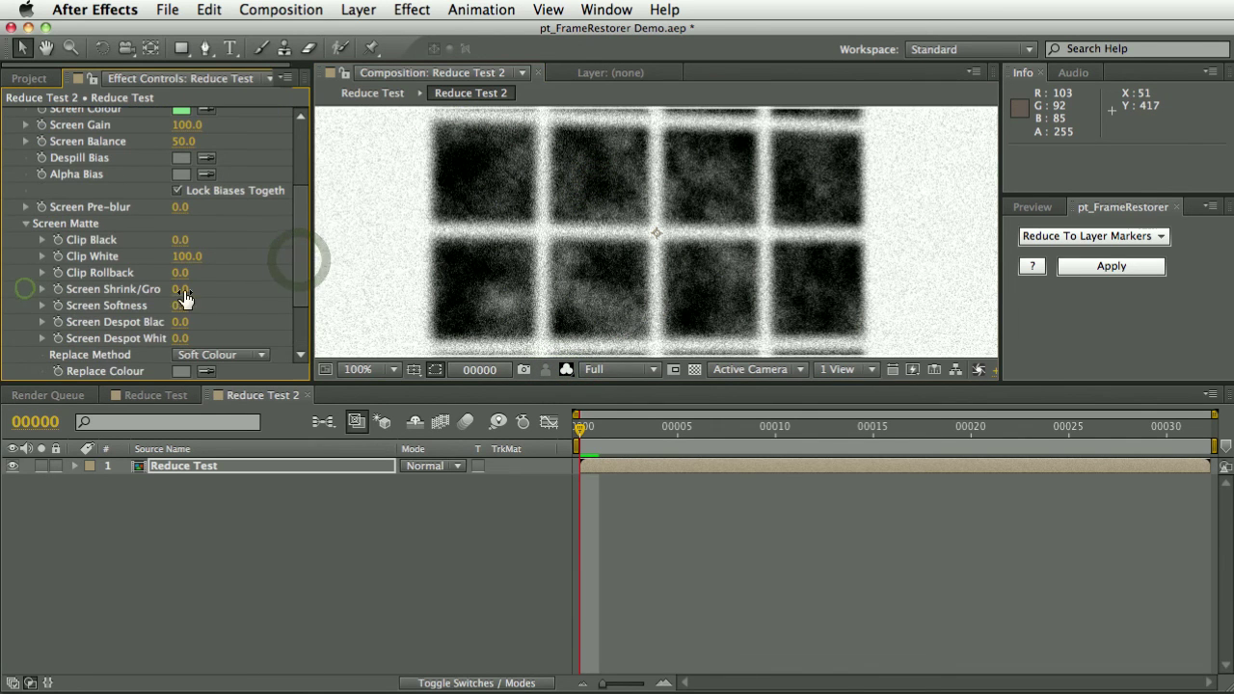
left_click_drag(185, 256, 168, 254)
left_click(331, 513)
key("KP_0")
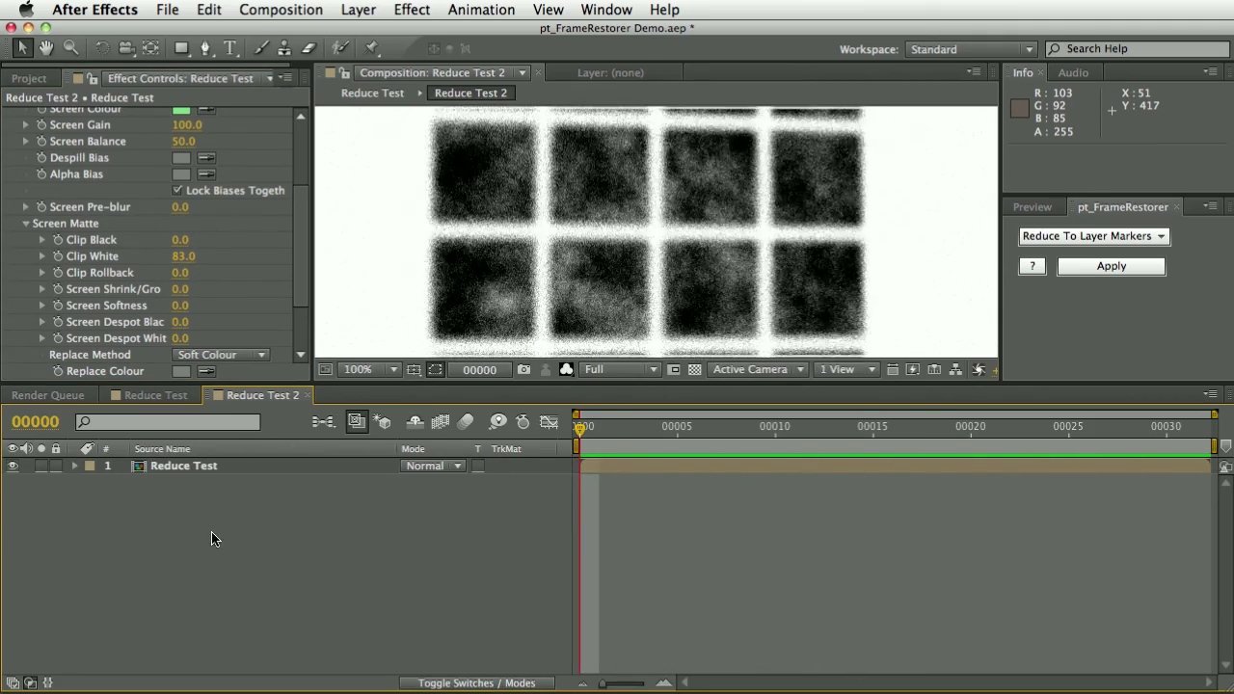
left_click(174, 472)
- Duplicate the keyed Reduce Test layer, hide the lower copy, and check the last and first frames
key("super+d")
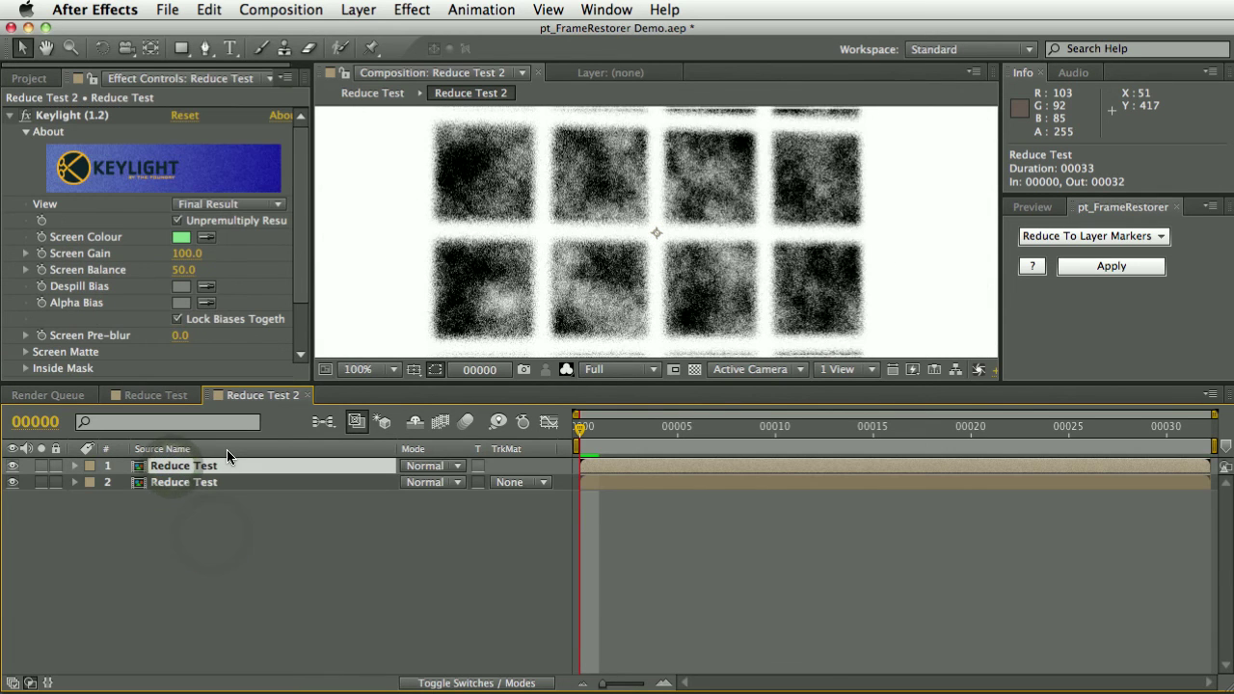
left_click(13, 482)
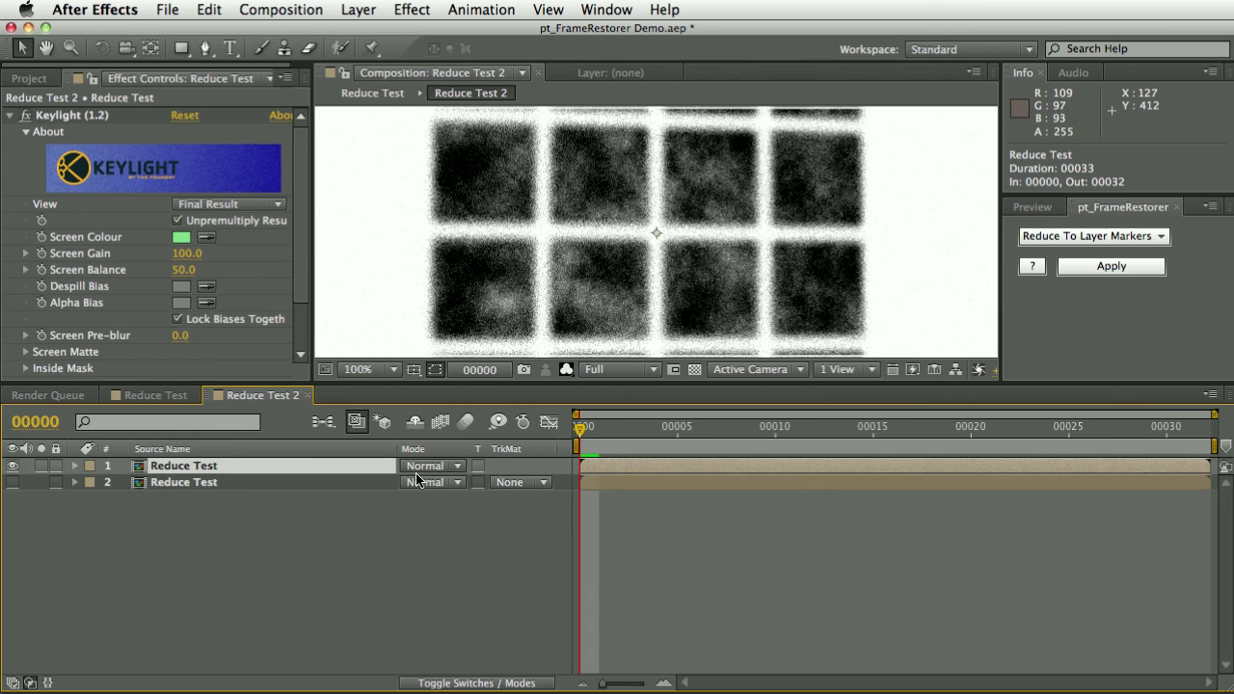
key("End")
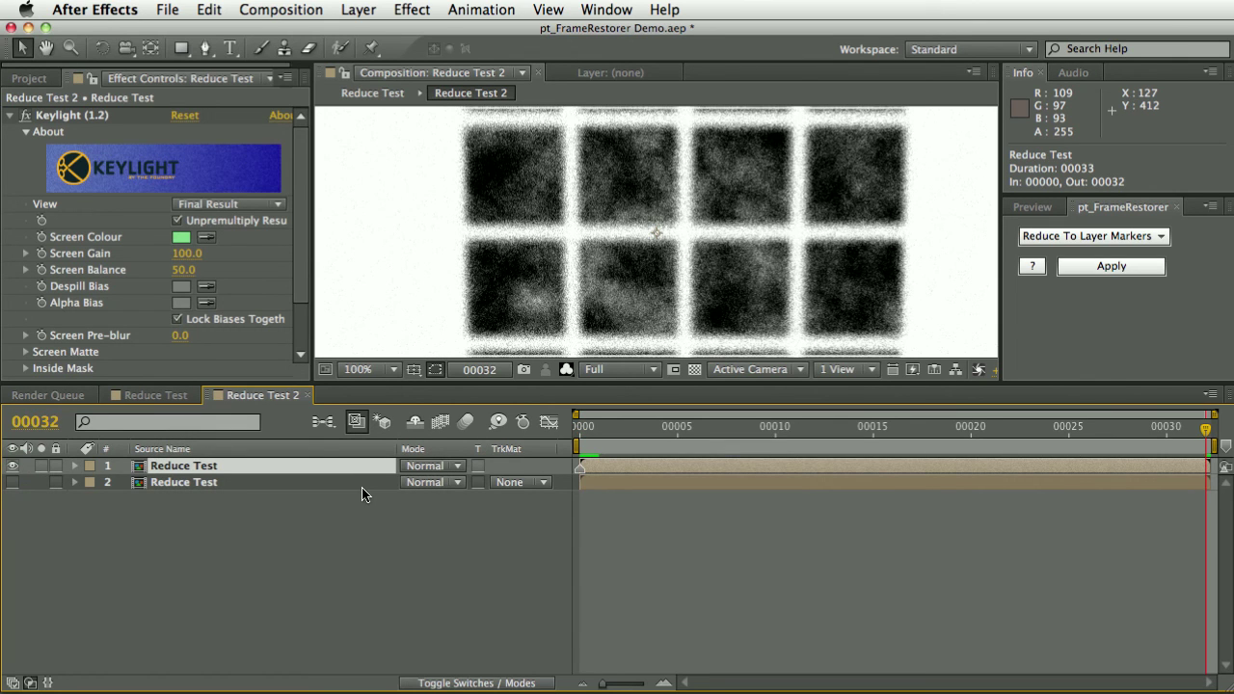
key("Home")
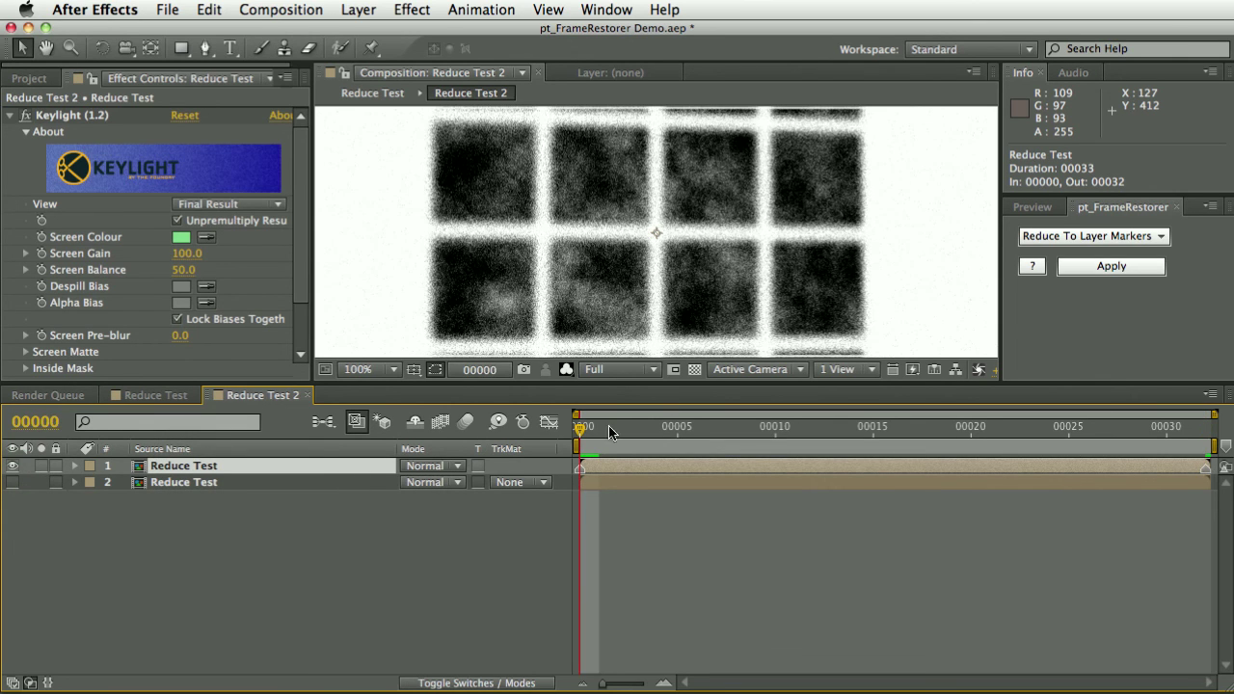
- Reduce the keyed top layer to layer markers, creating Reduce Test FR2, and preview it
left_click(1099, 277)
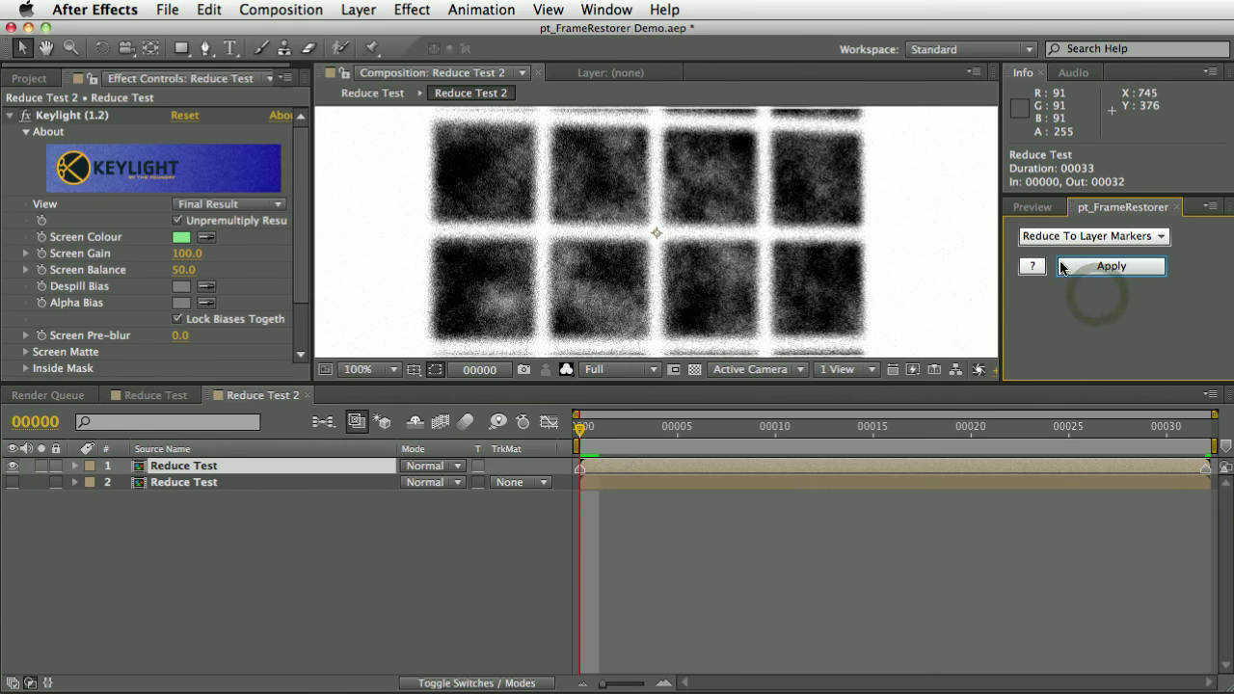
left_click(277, 551)
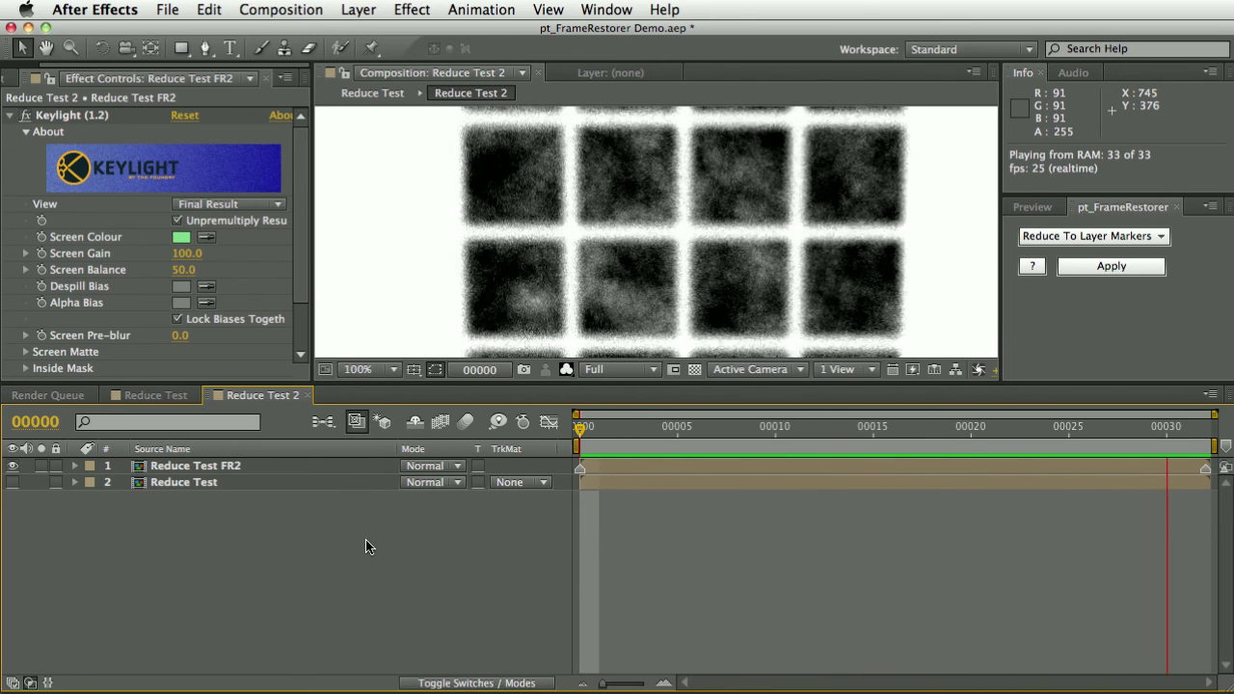
left_click(347, 541)
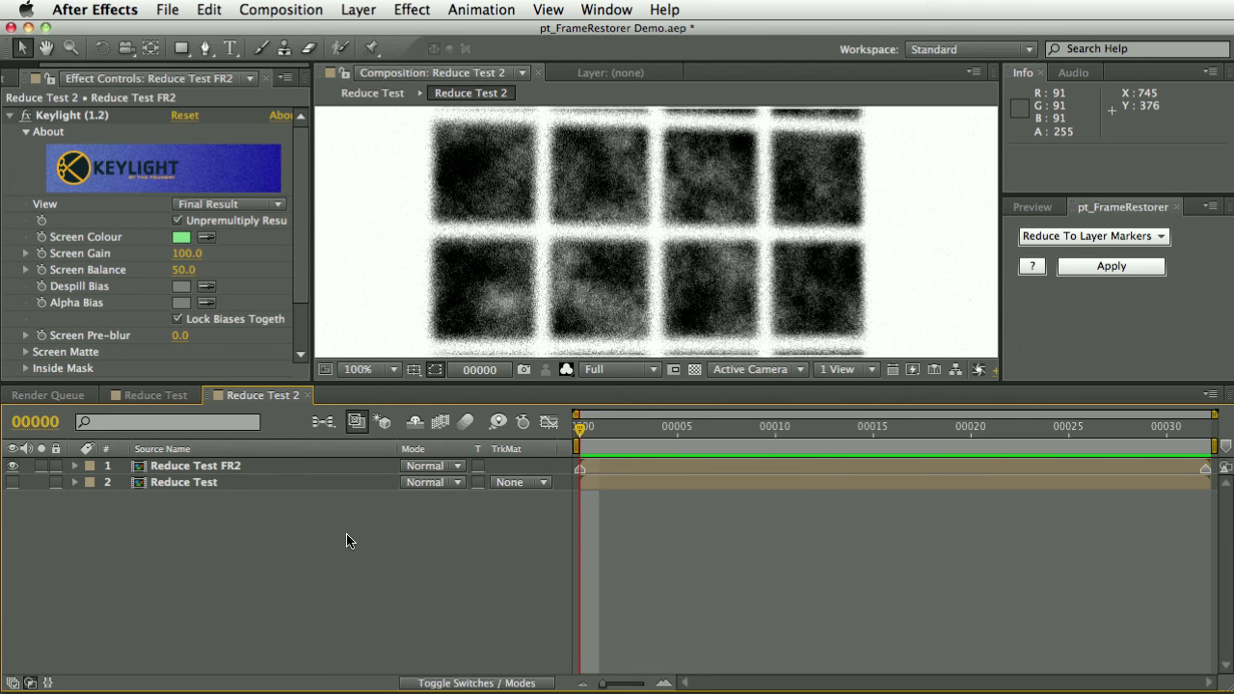
key("KP_0")
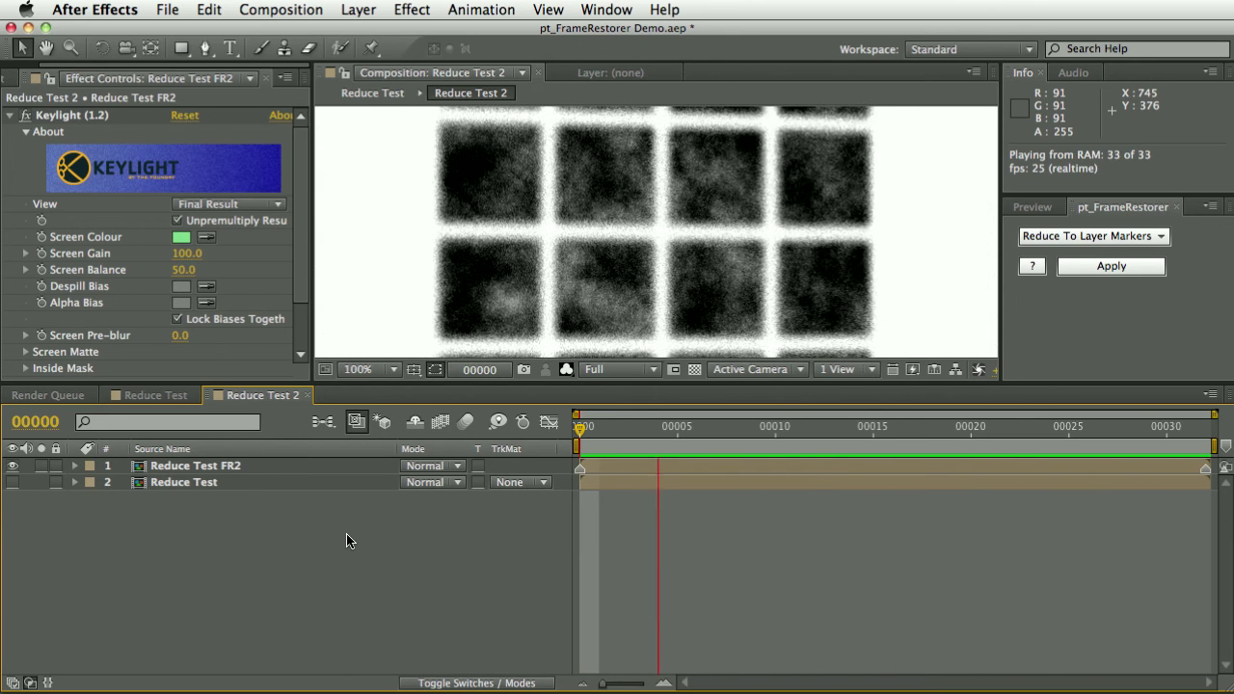